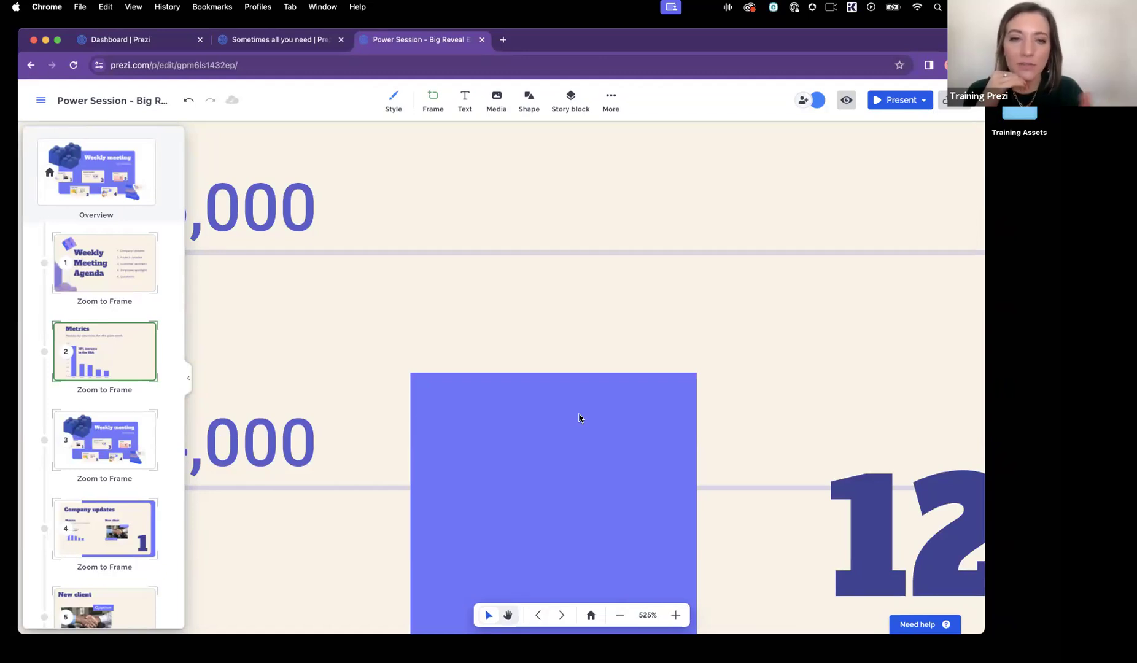
Search the Unsplash image library for "mountain".
click(497, 95)
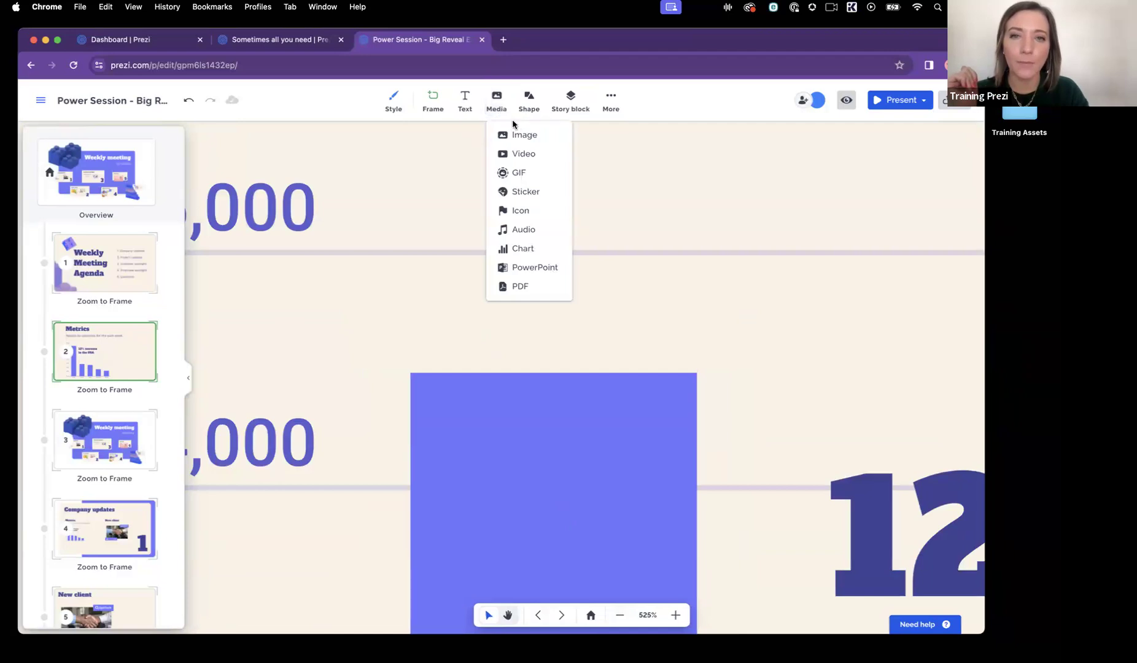
click(521, 136)
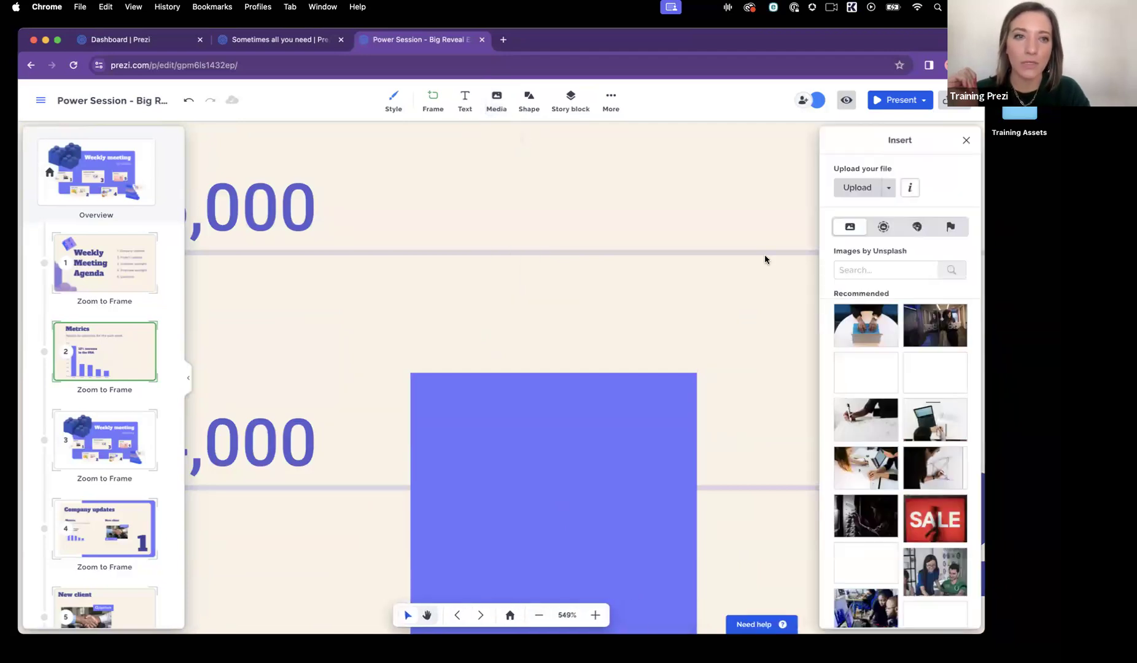
click(894, 267)
text(mountain)
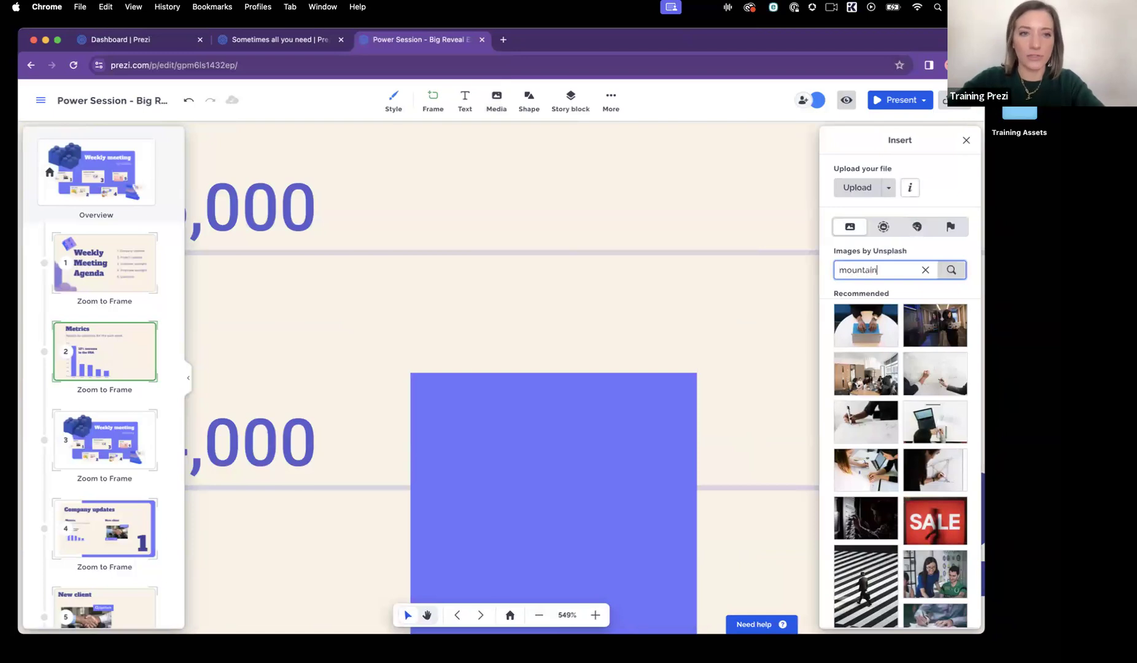
key(Return)
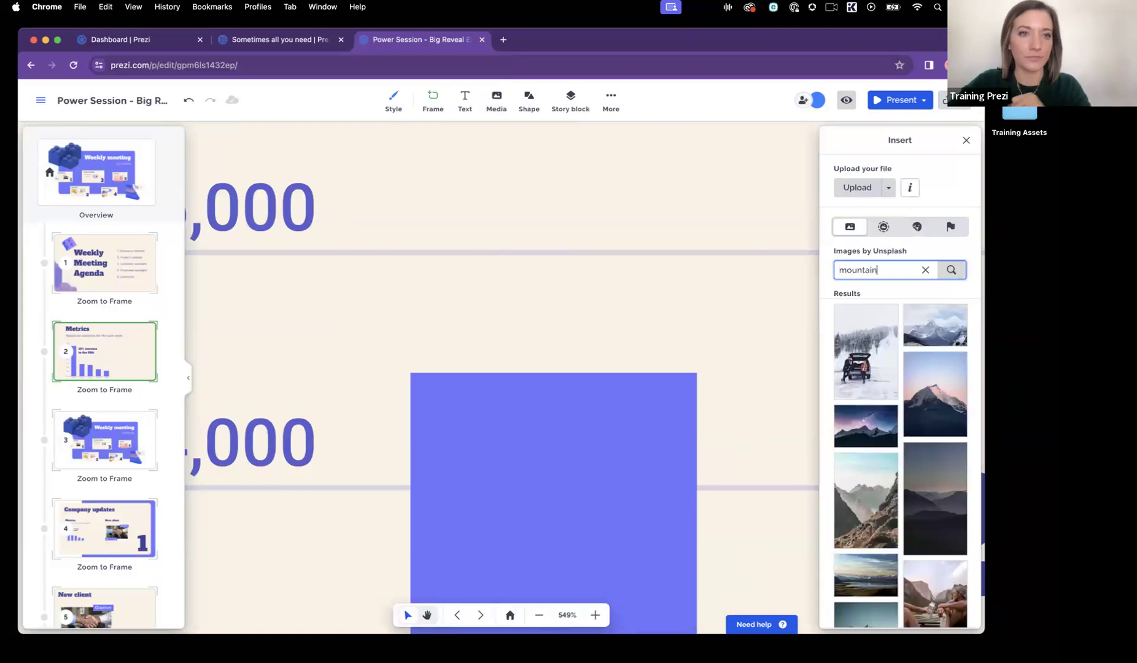
Insert the snowy mountain range photo and the green rocky island photo, placing them side by side above the tallest bar.
scroll(953, 481, down, 3)
scroll(954, 481, down, 5)
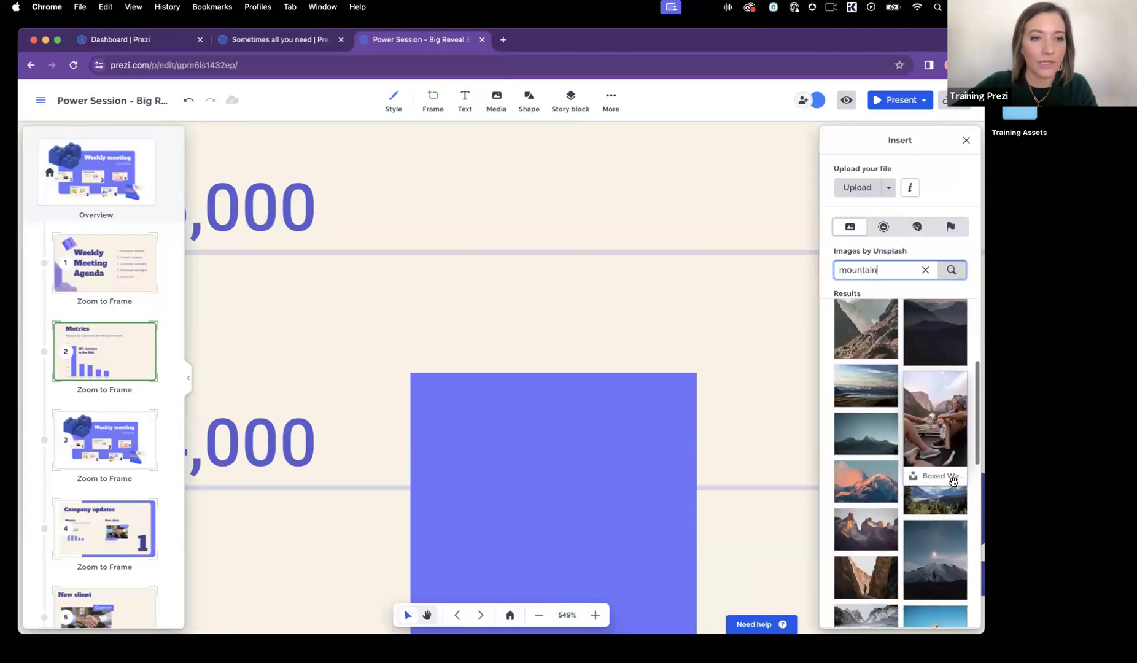
scroll(953, 482, down, 6)
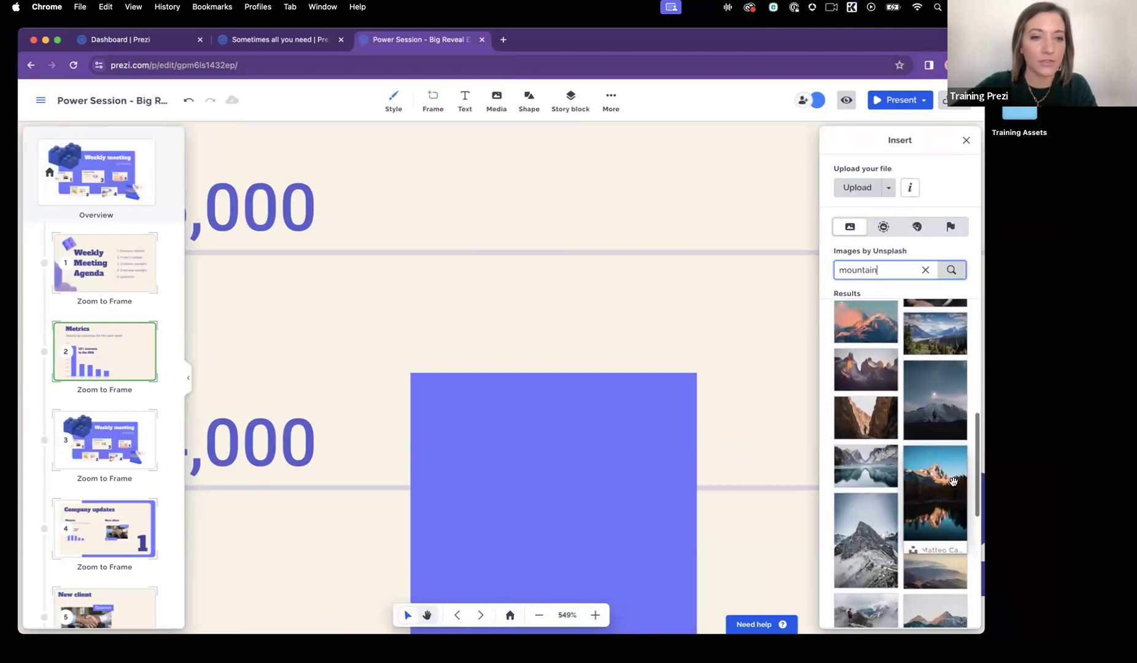
scroll(953, 485, down, 4)
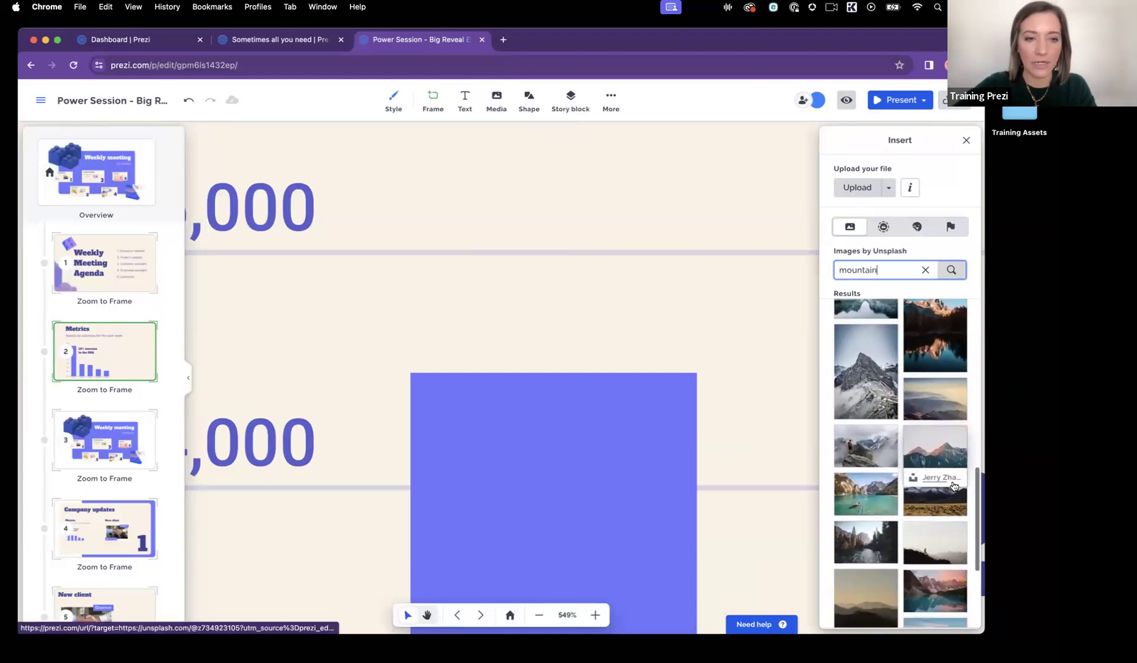
scroll(953, 482, down, 4)
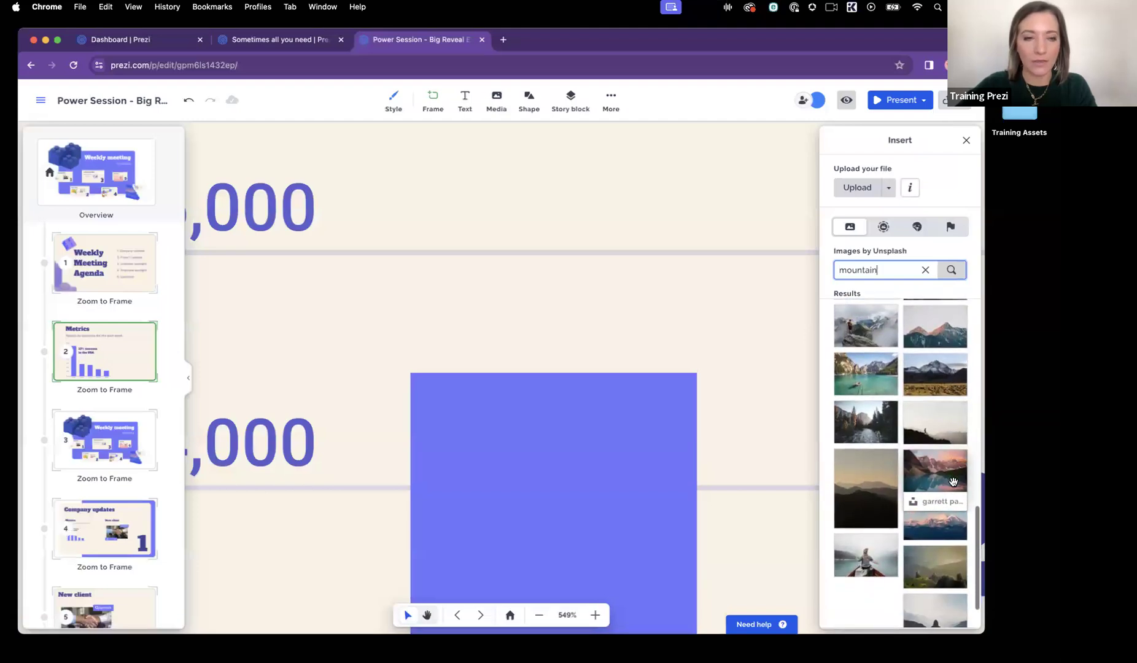
scroll(953, 486, down, 8)
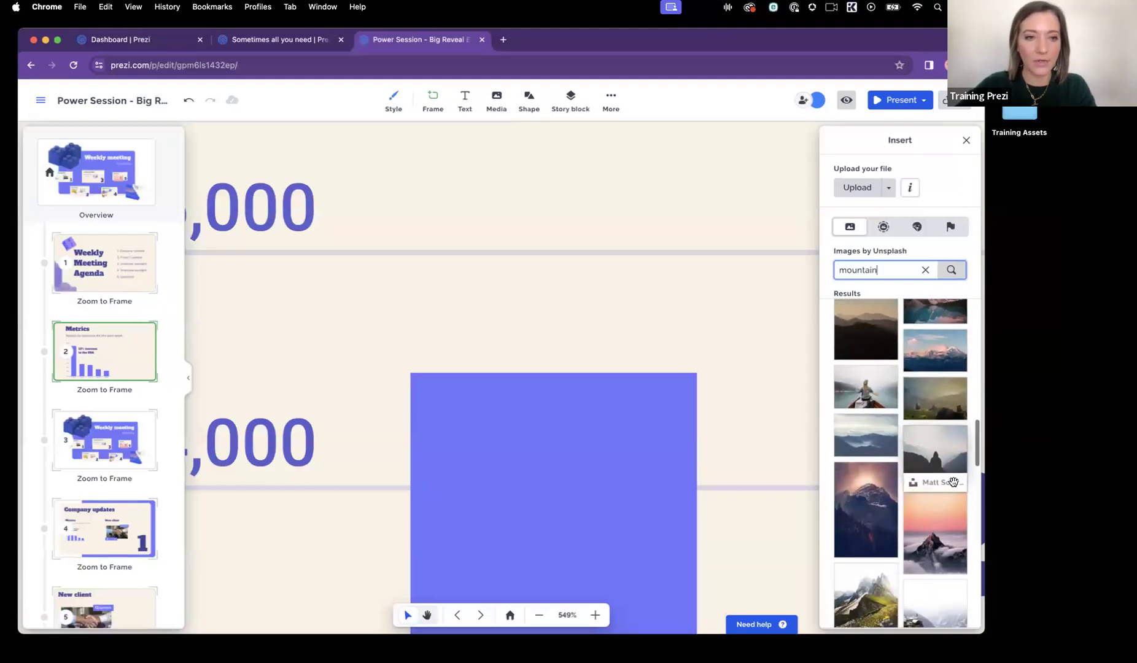
scroll(953, 483, down, 4)
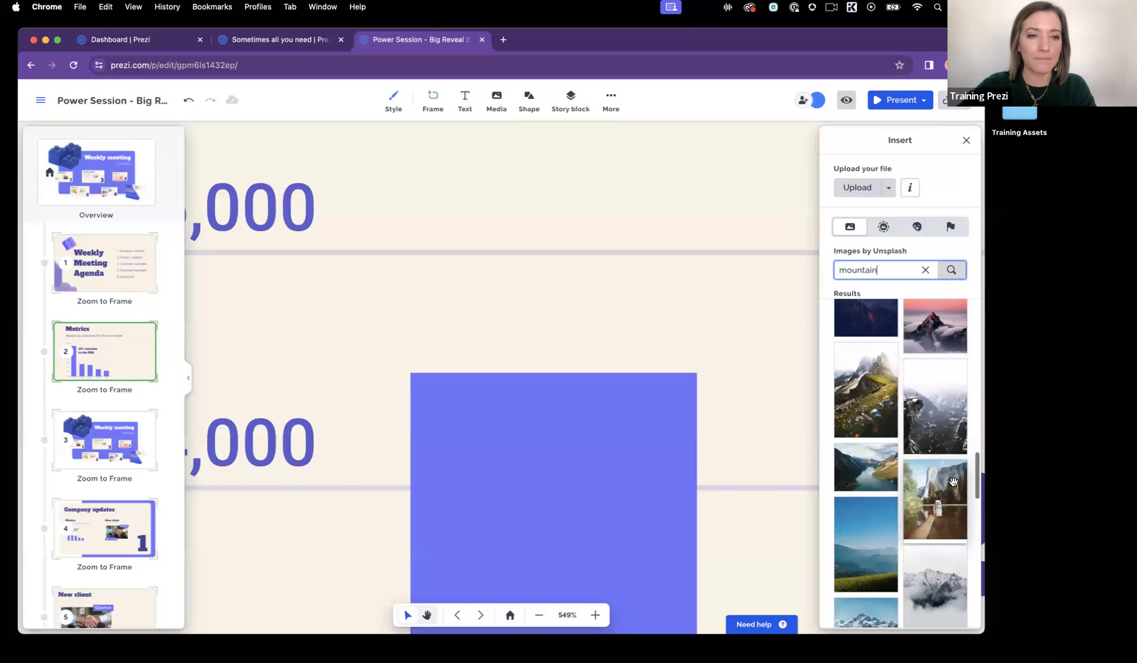
scroll(953, 482, down, 5)
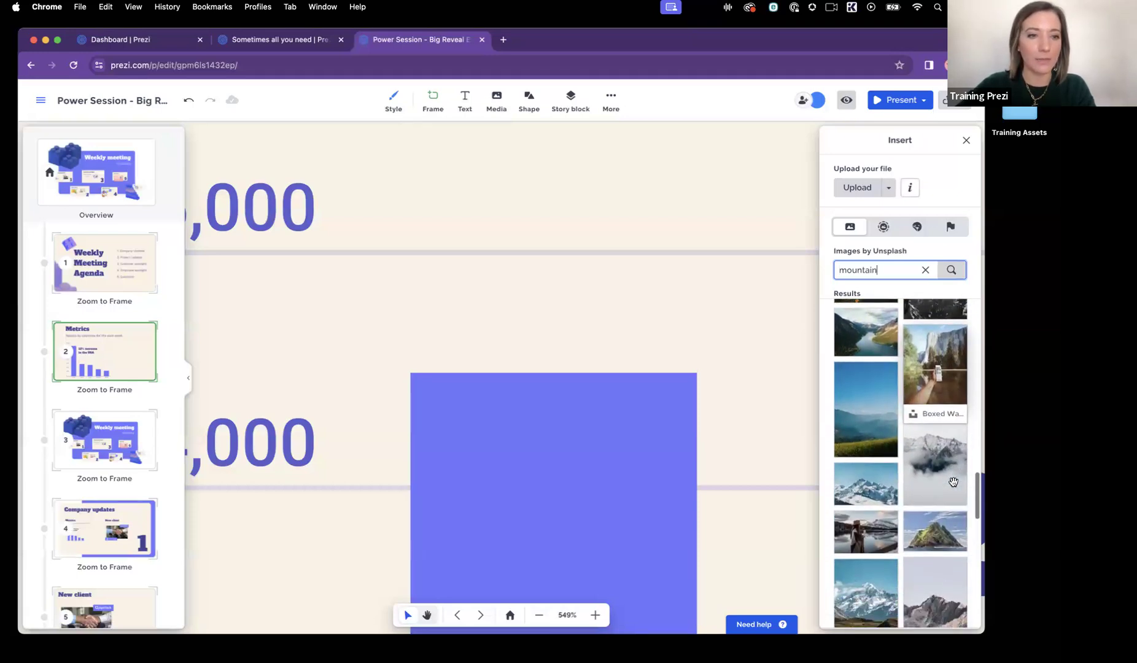
scroll(954, 482, down, 1)
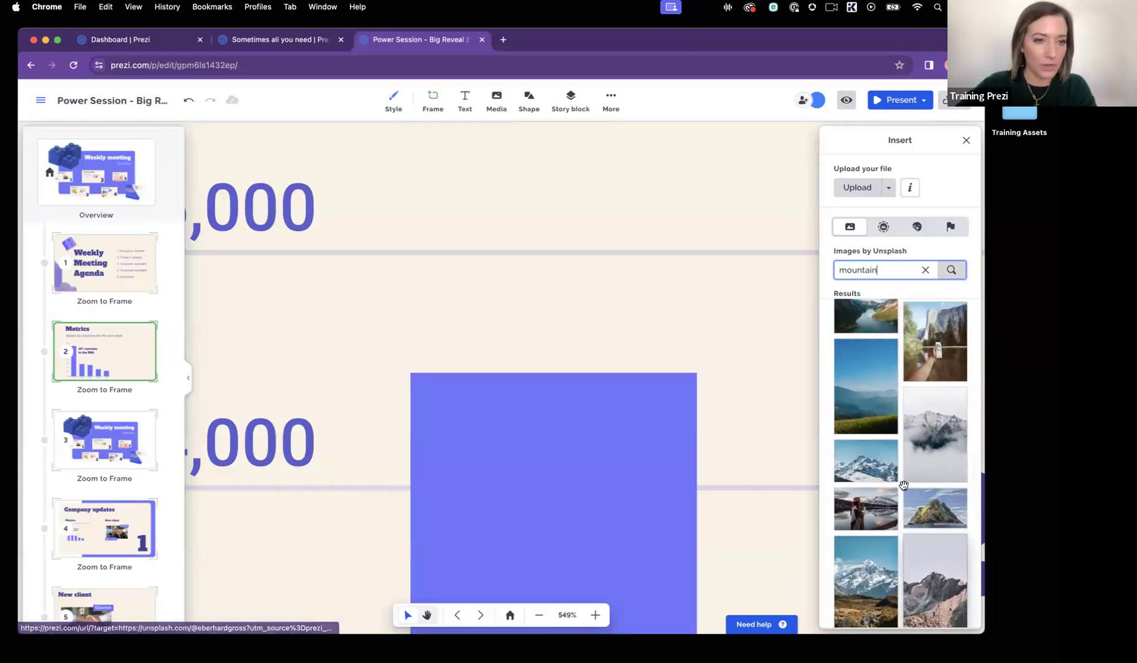
click(871, 460)
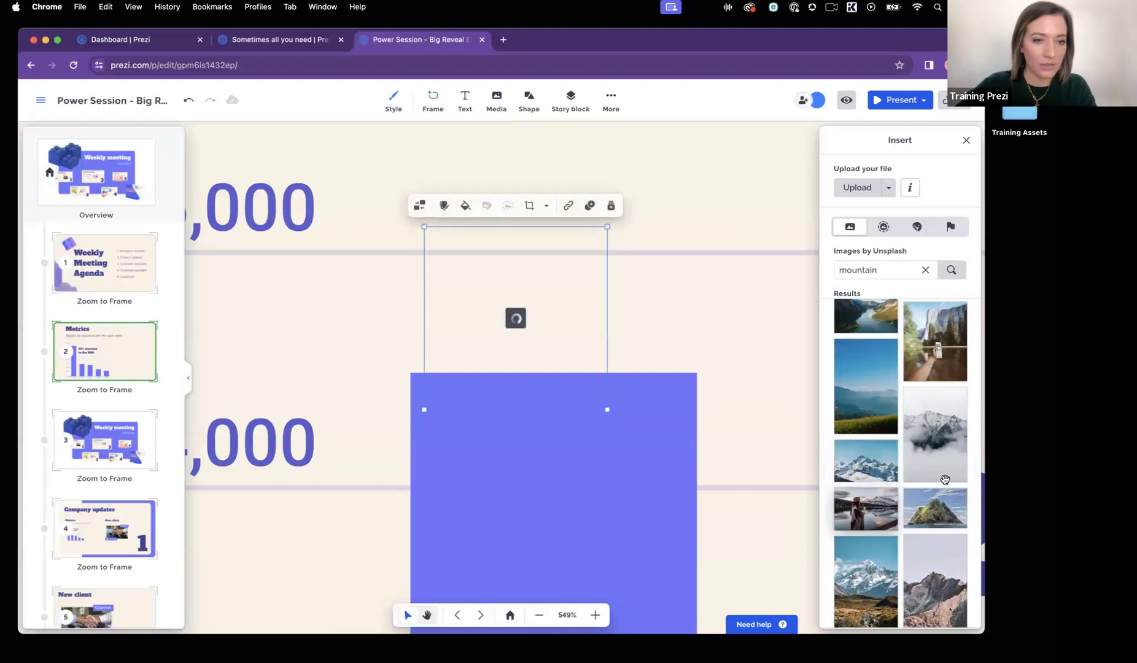
click(940, 505)
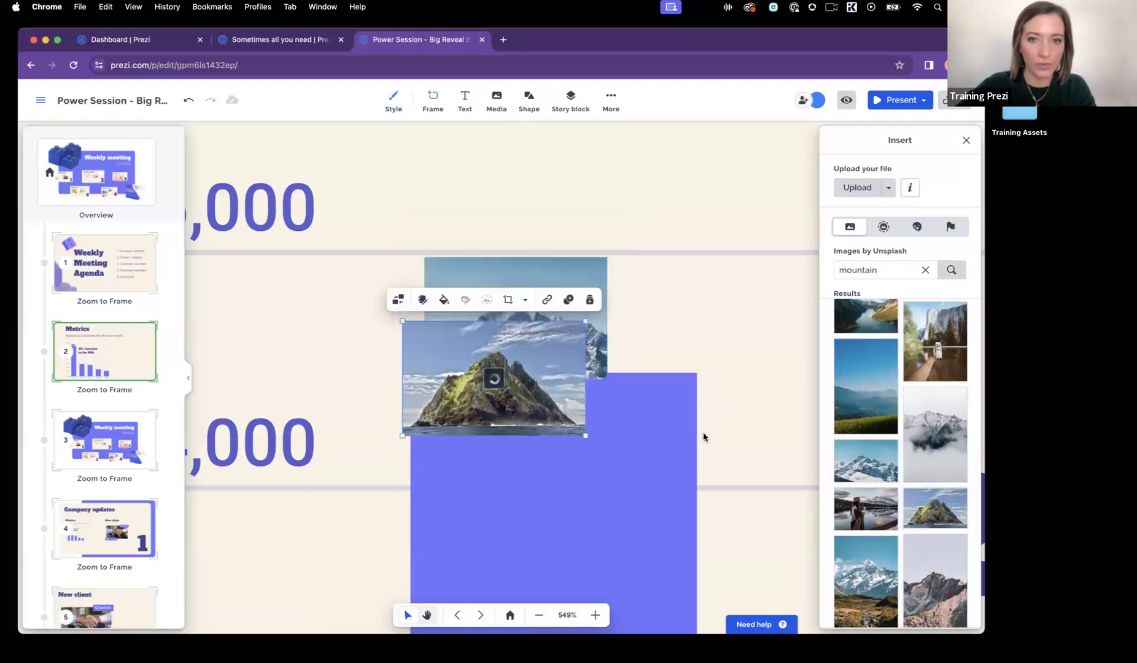
click(966, 140)
drag(529, 361, 753, 301)
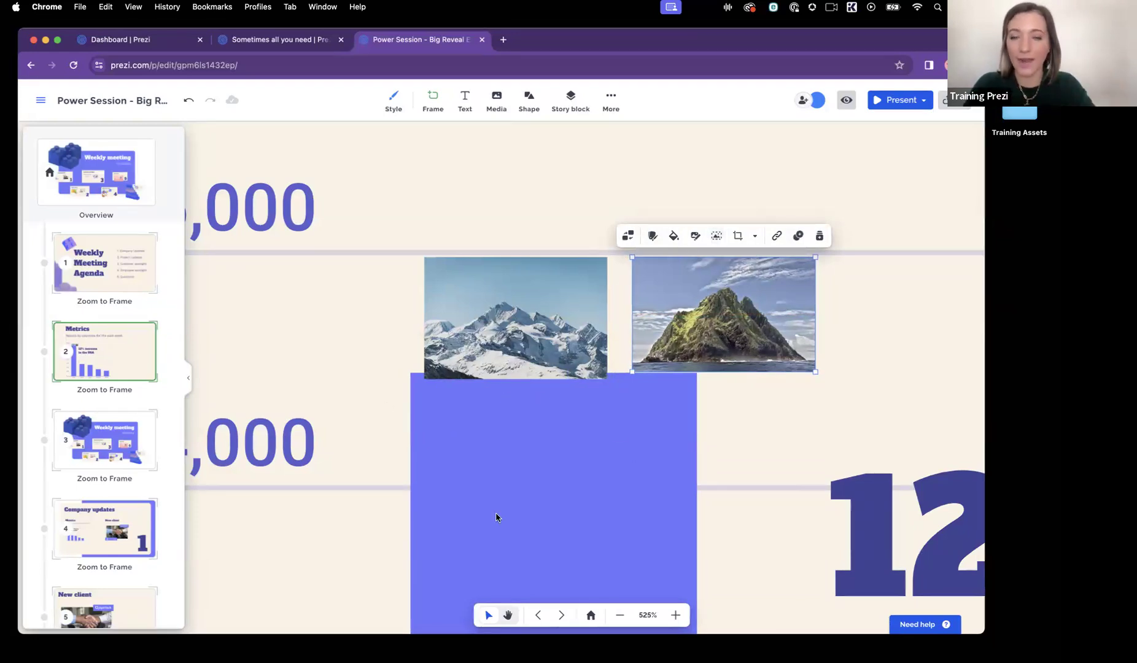
Remove the backgrounds from both mountain photos and move the snowy mountain cutout up clear of the bar.
click(717, 236)
click(519, 281)
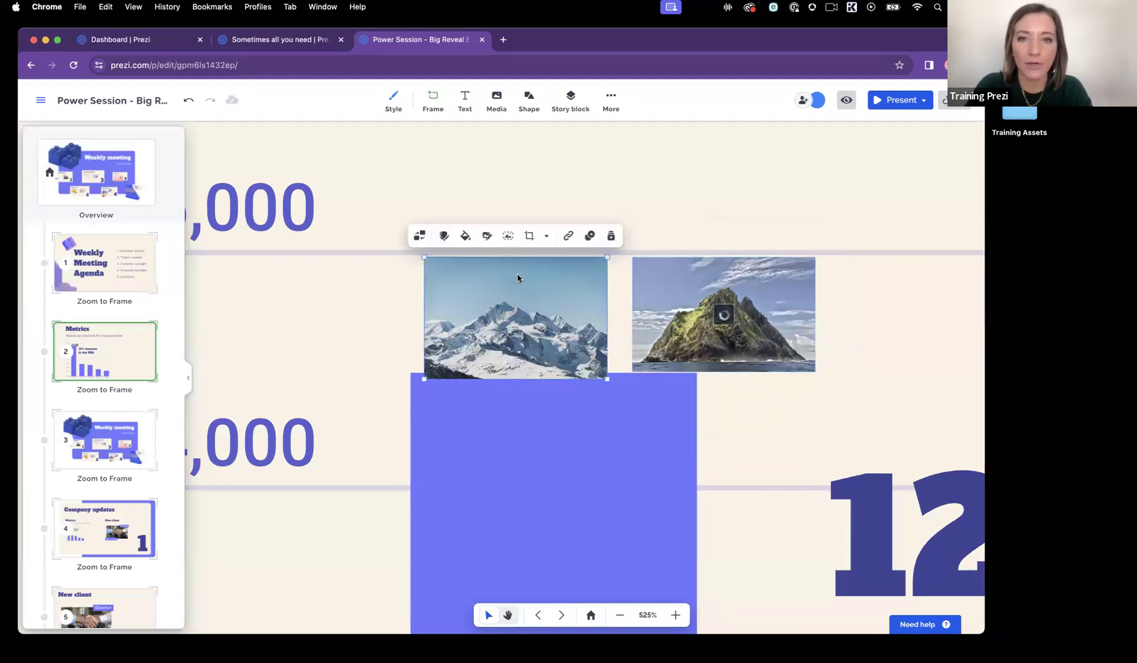
click(508, 236)
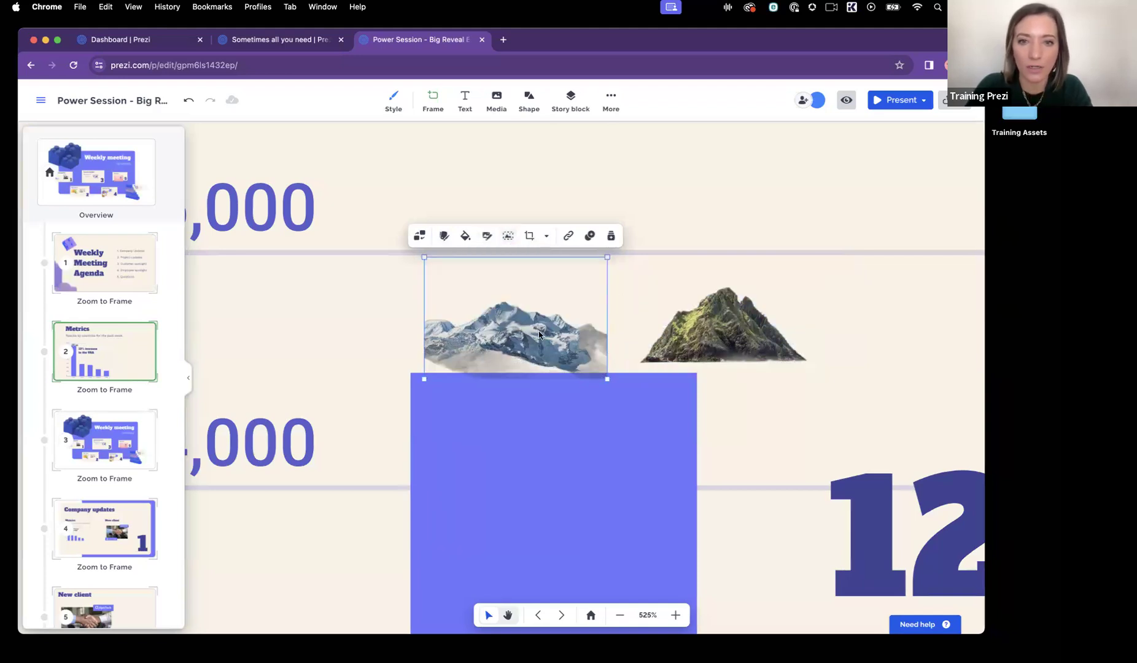
drag(498, 329, 516, 305)
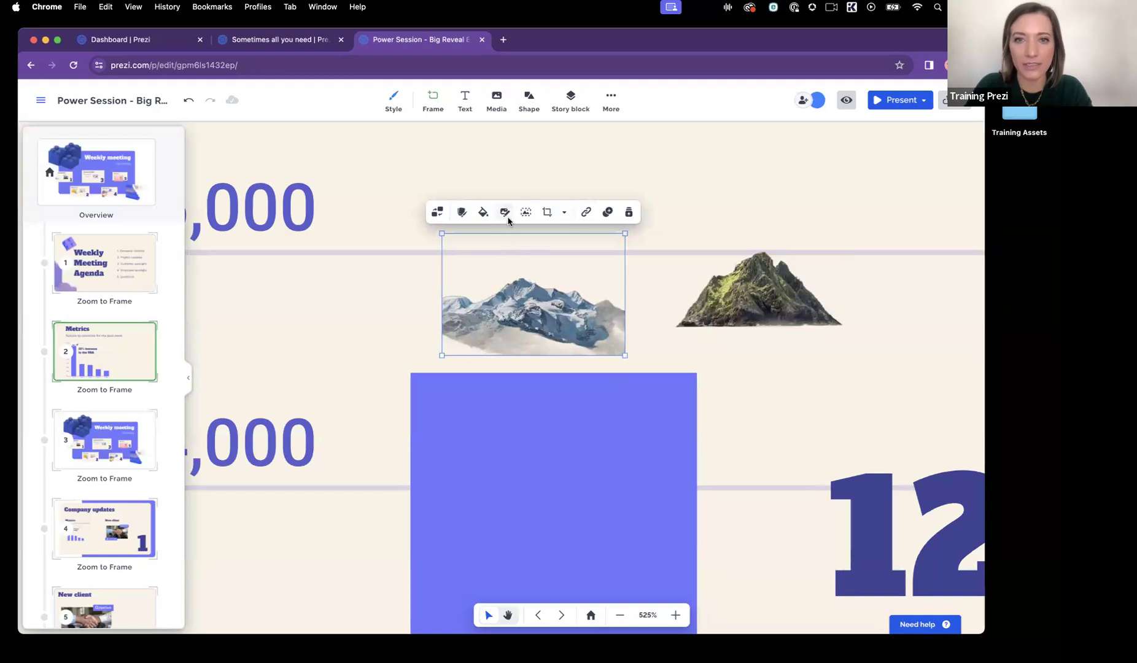
Tint the snowy mountain cutout with the periwinkle blue scheme color that matches the bar.
click(483, 212)
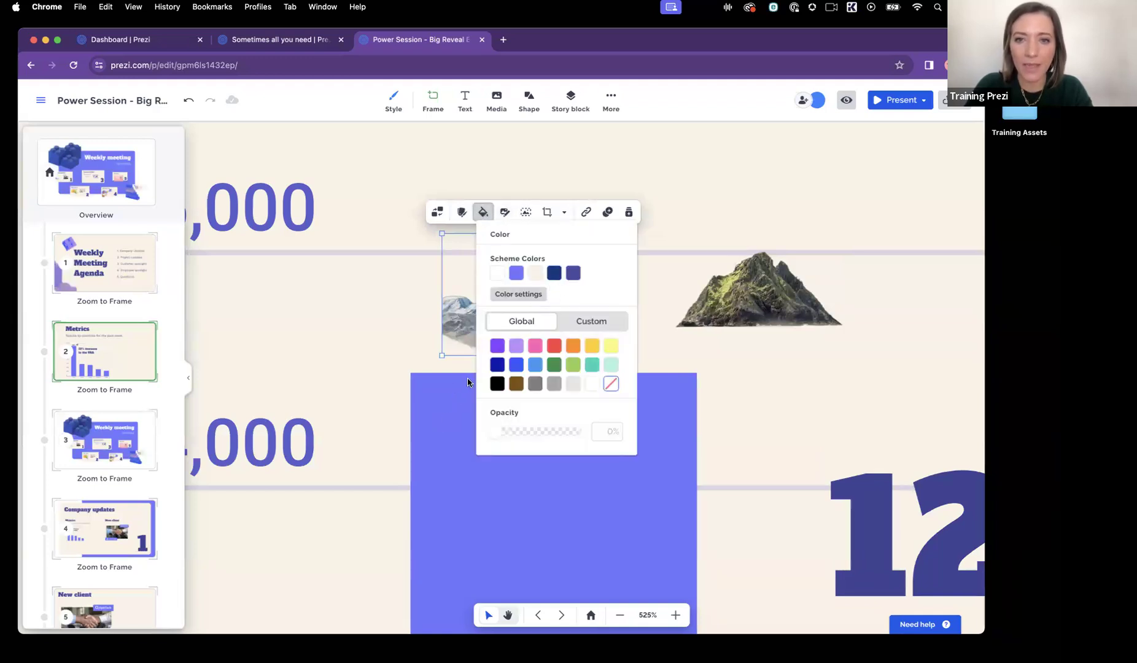
click(518, 273)
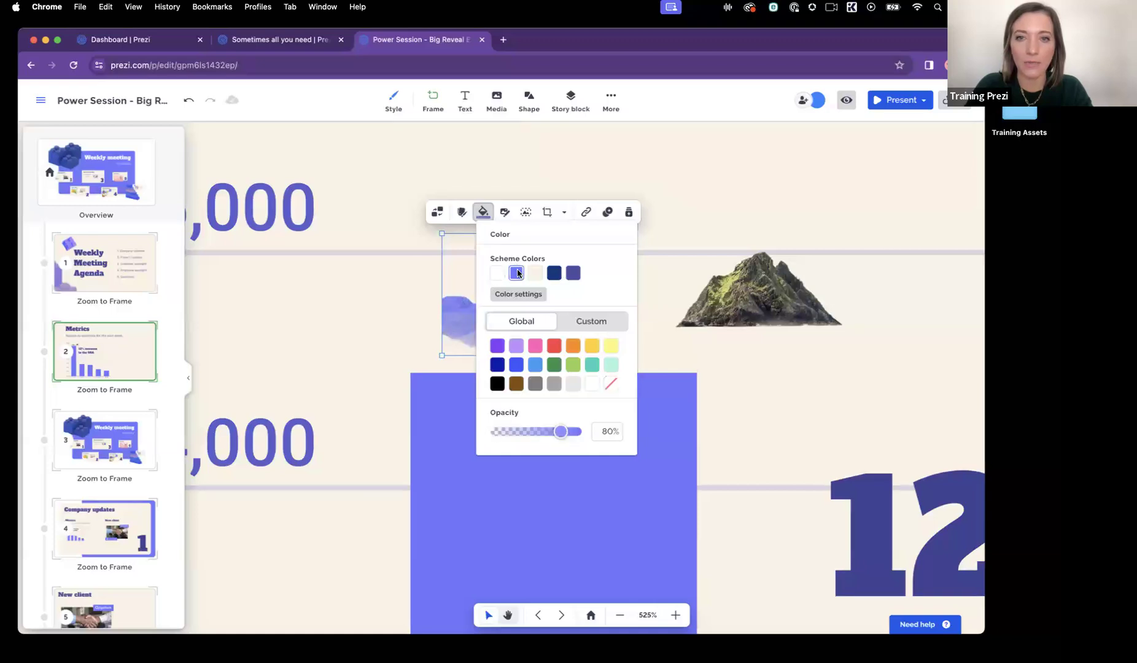
click(450, 426)
Enlarge the tinted mountain to the bar's width and position it so its peaks rise above the bar's top edge.
drag(486, 309, 455, 383)
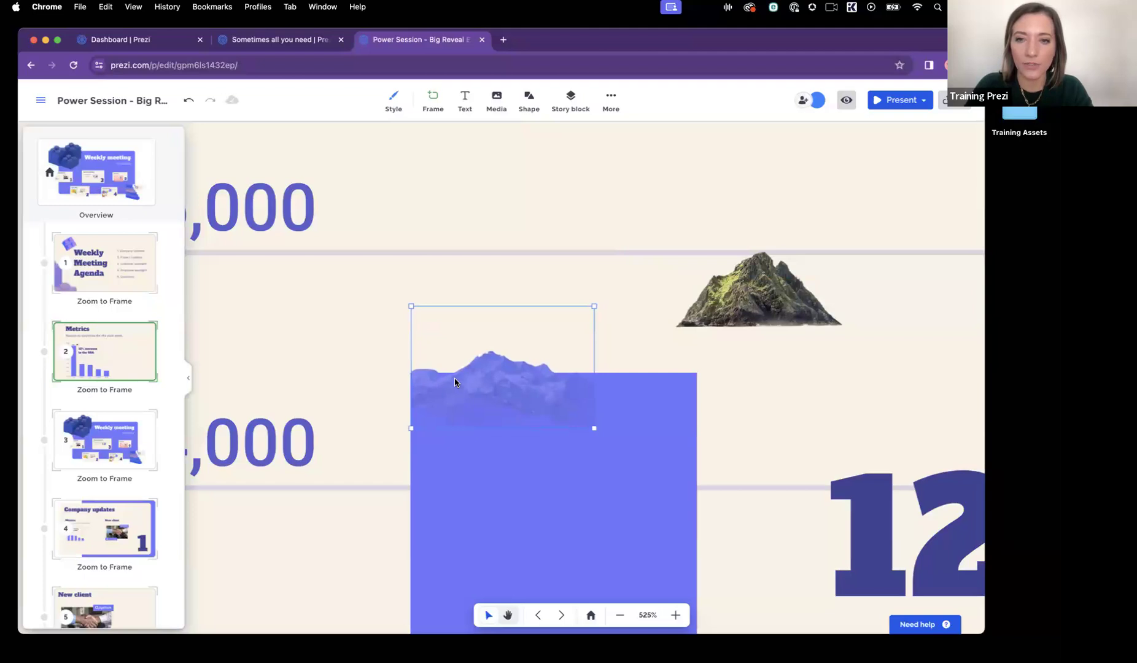
drag(594, 428, 714, 469)
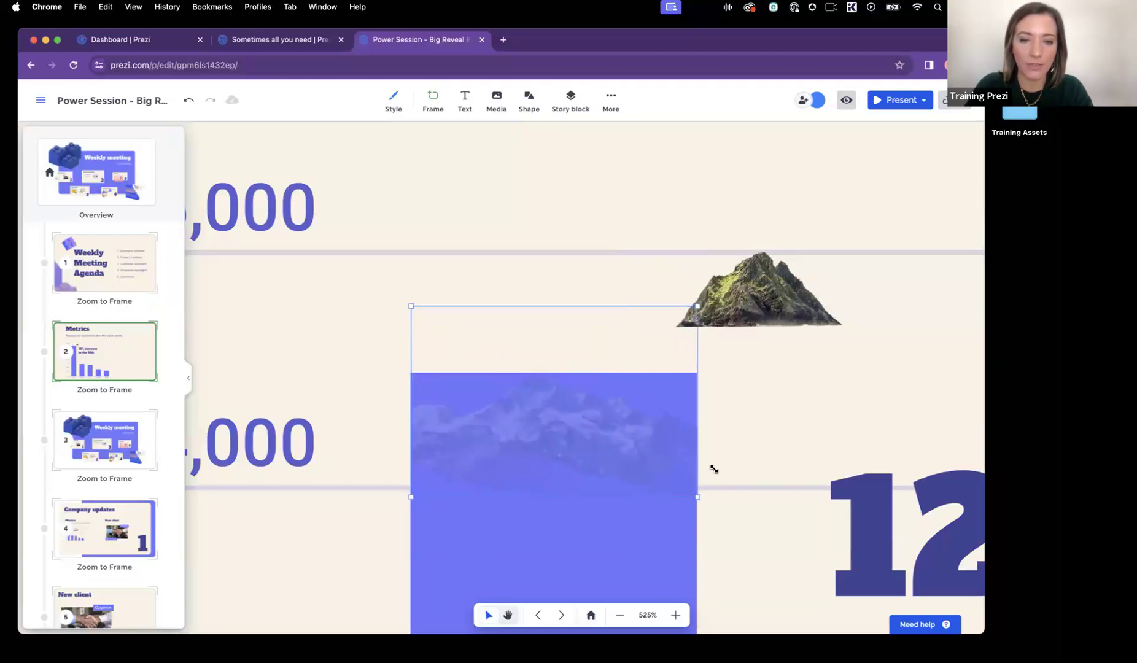
drag(642, 462, 629, 407)
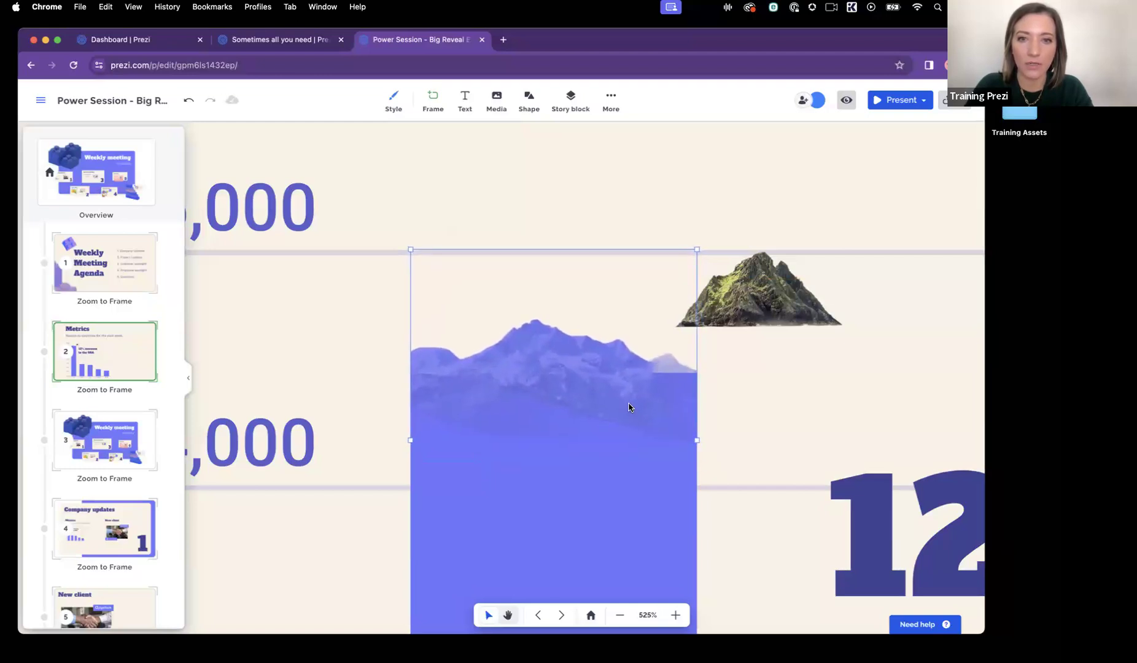
Delete the green rocky mountain cutout beside the bar.
click(738, 310)
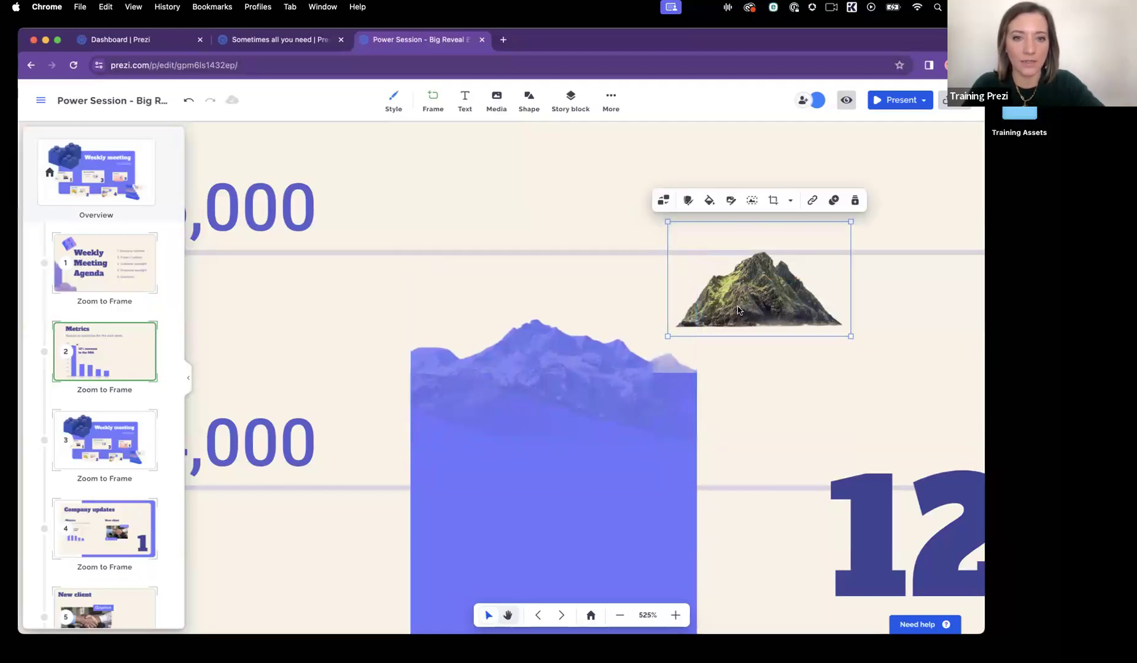
key(Delete)
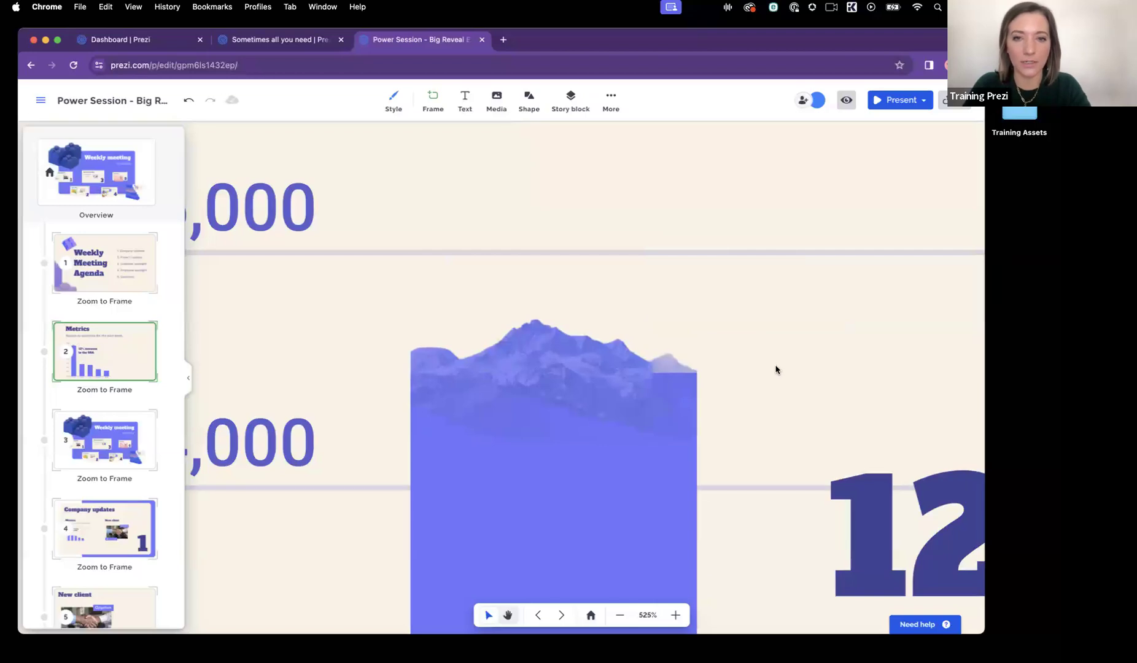
scroll(776, 370, down, 3)
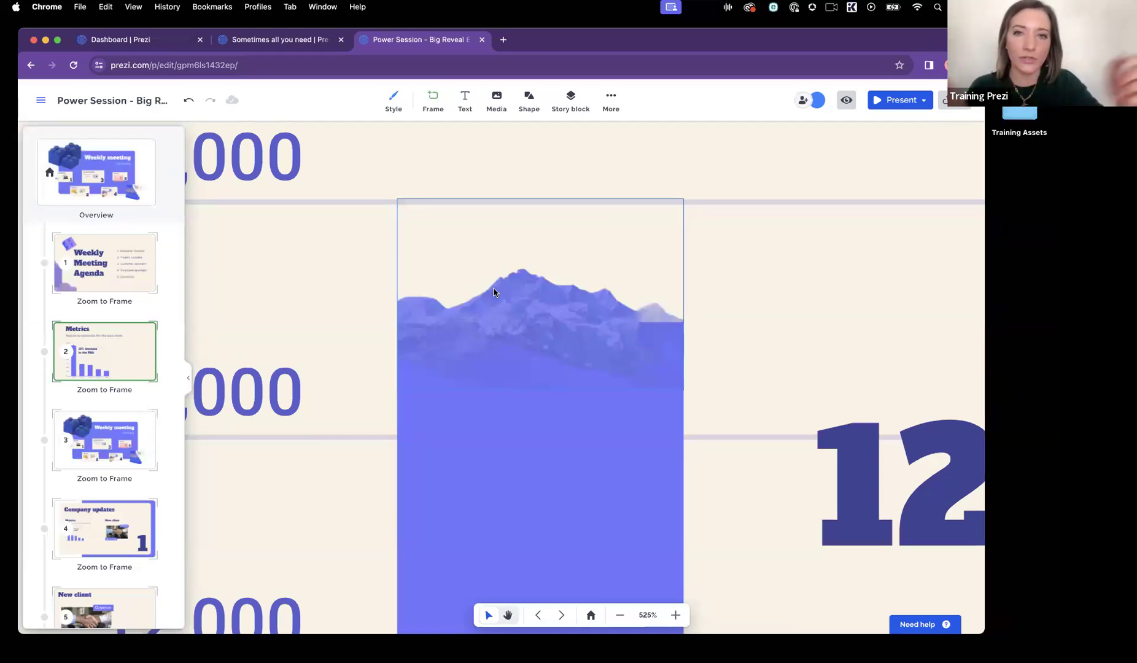
click(790, 353)
click(711, 246)
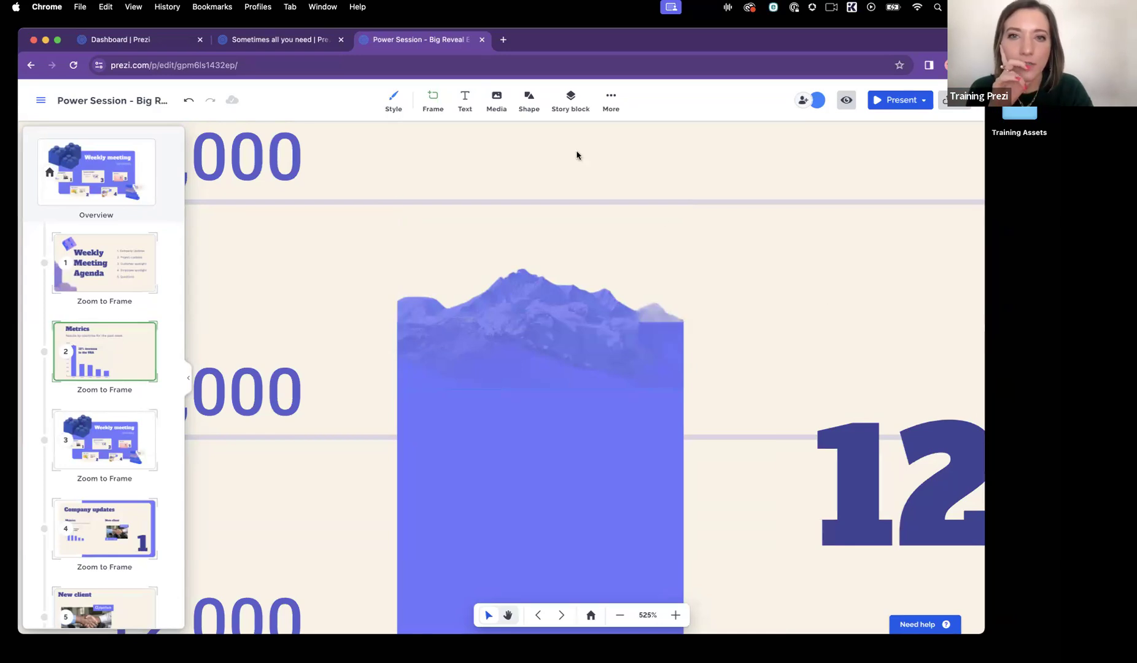
Search the icons for "flag" and insert the solid black waving flag.
click(502, 98)
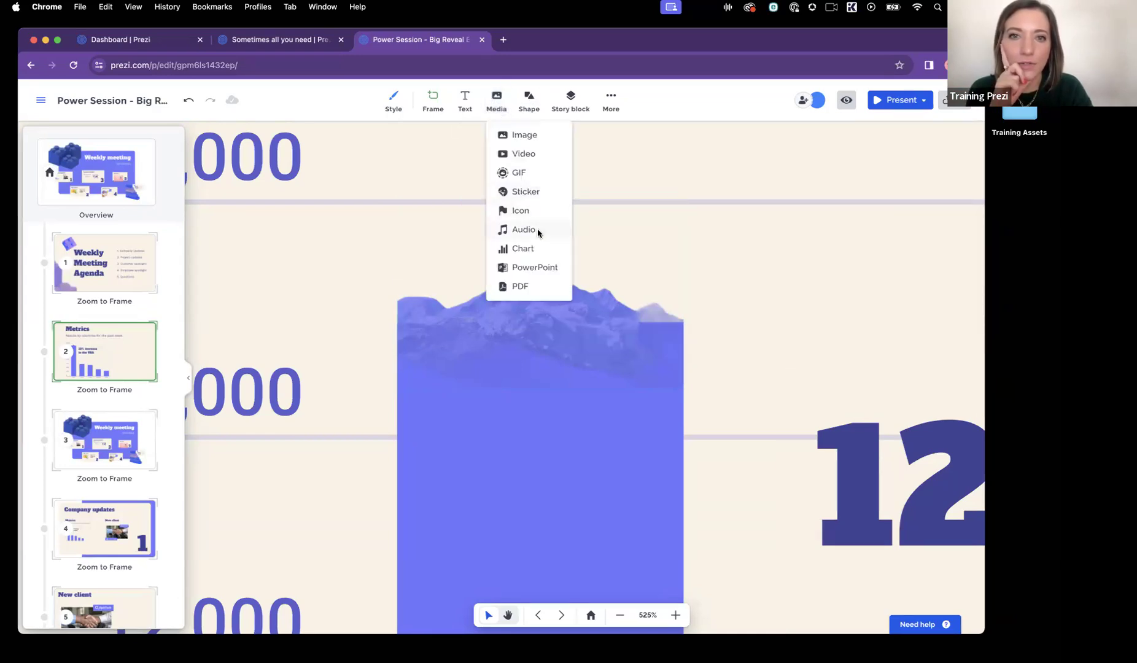
click(527, 212)
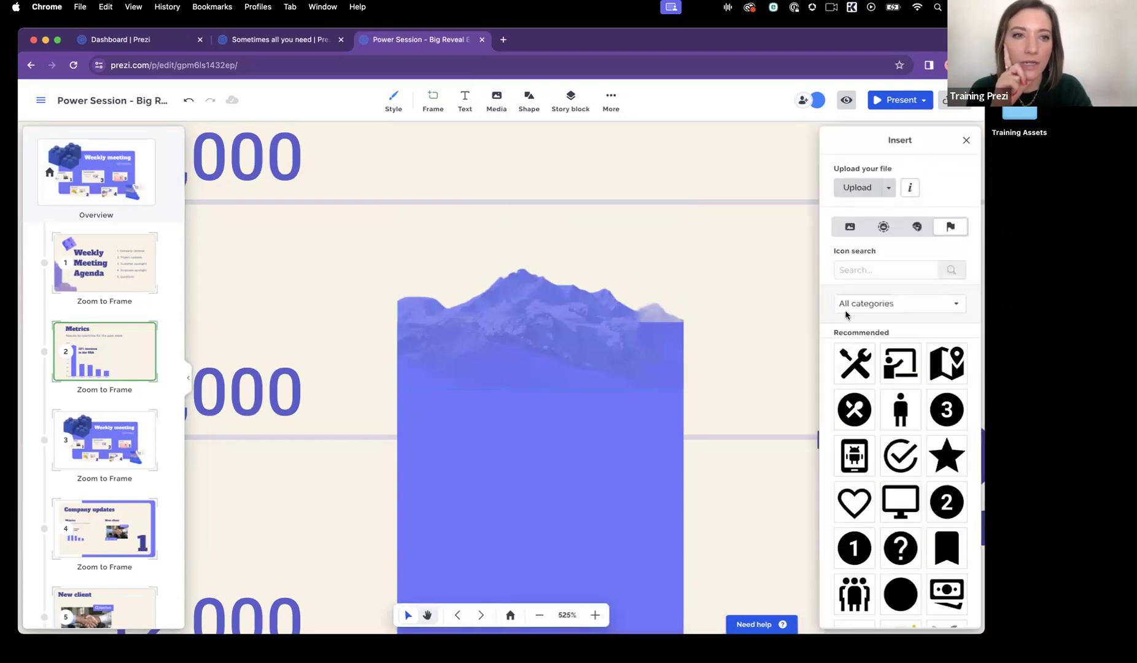
click(863, 272)
text(fl)
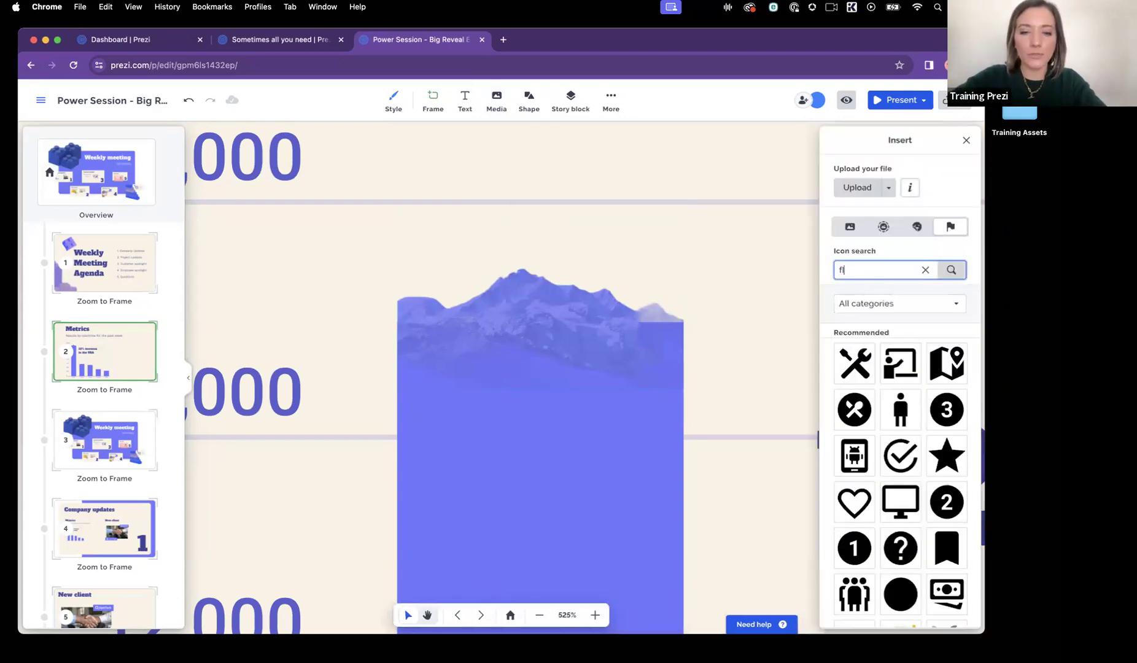
text(ag)
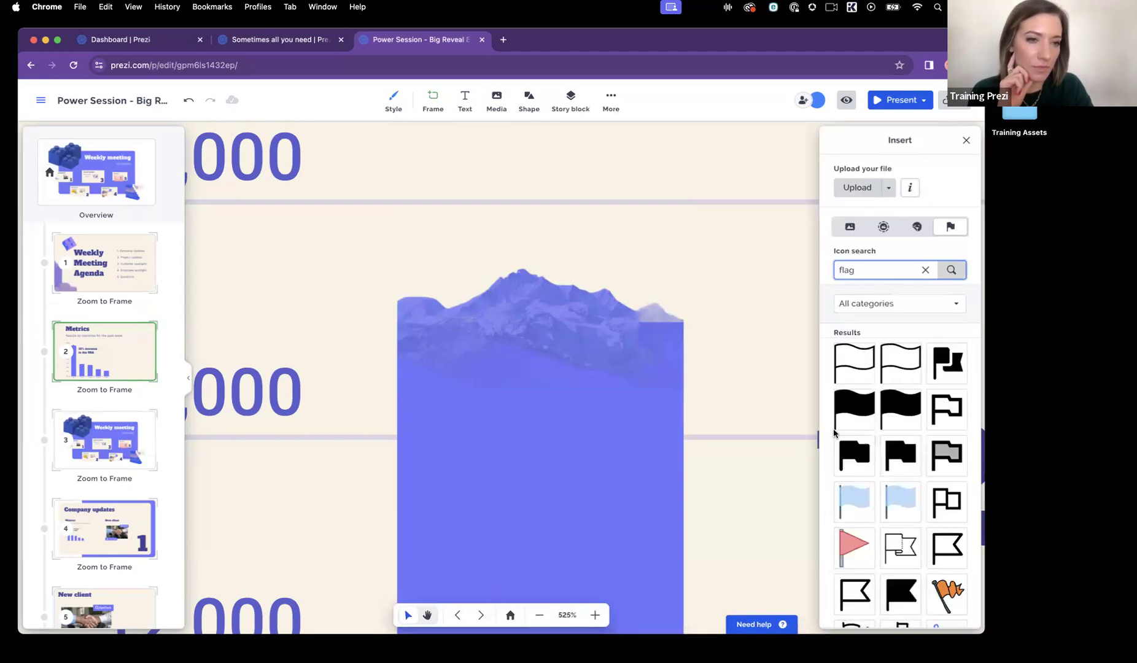
click(854, 409)
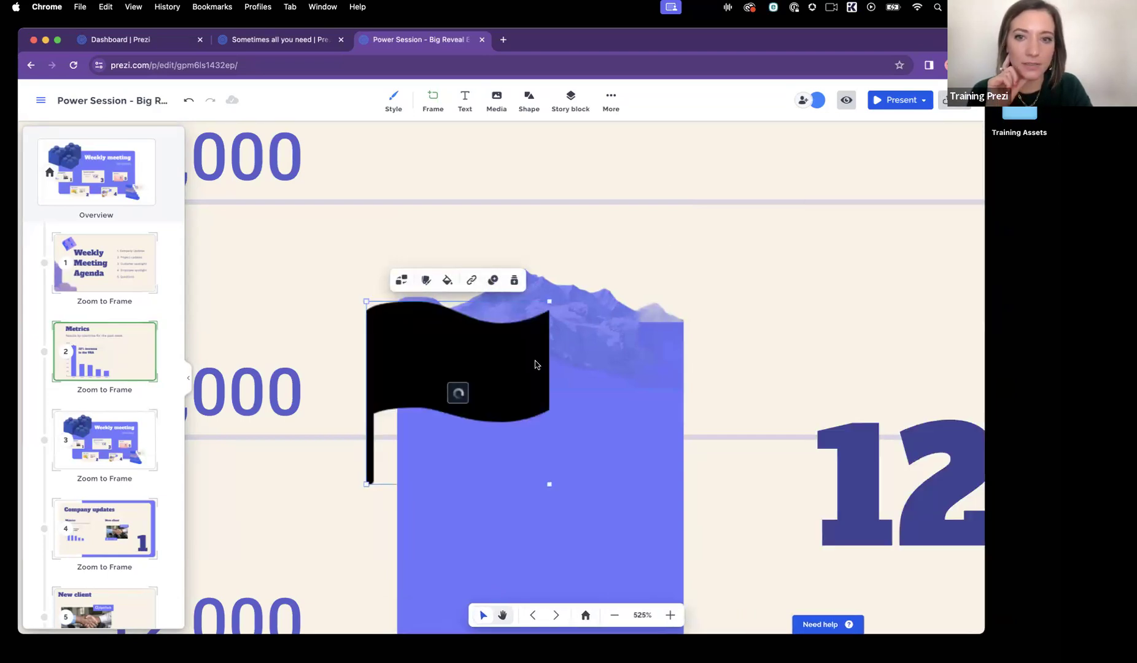
Recolor the flag icon red from the global colors and raise its color opacity to the maximum.
click(447, 280)
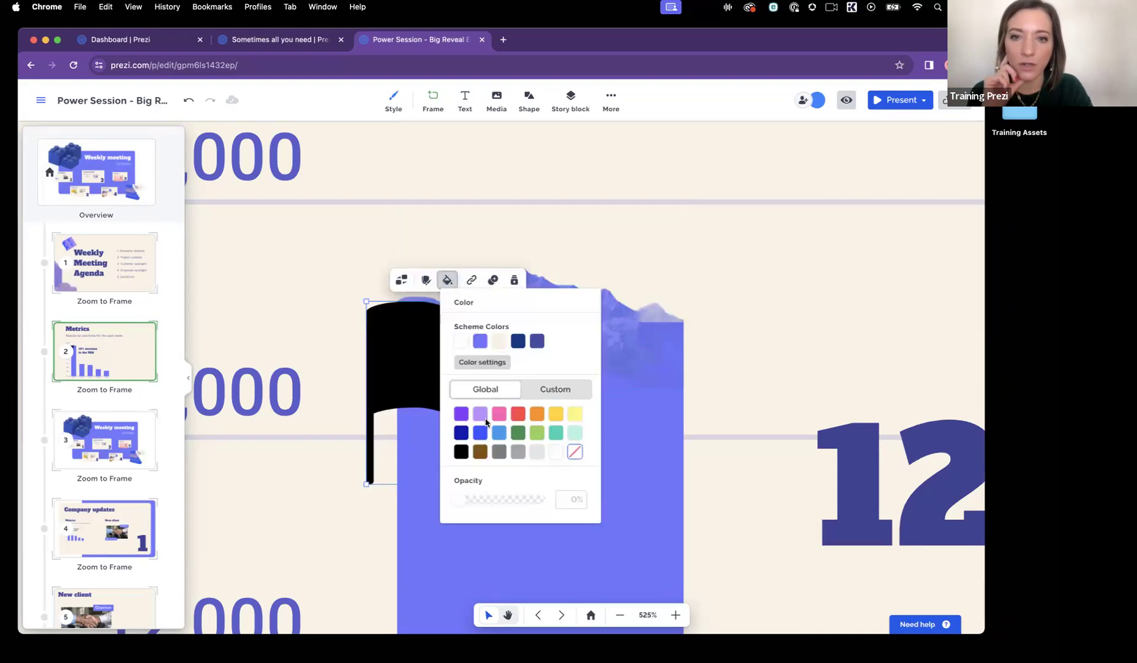
click(518, 415)
drag(525, 500, 544, 500)
click(428, 415)
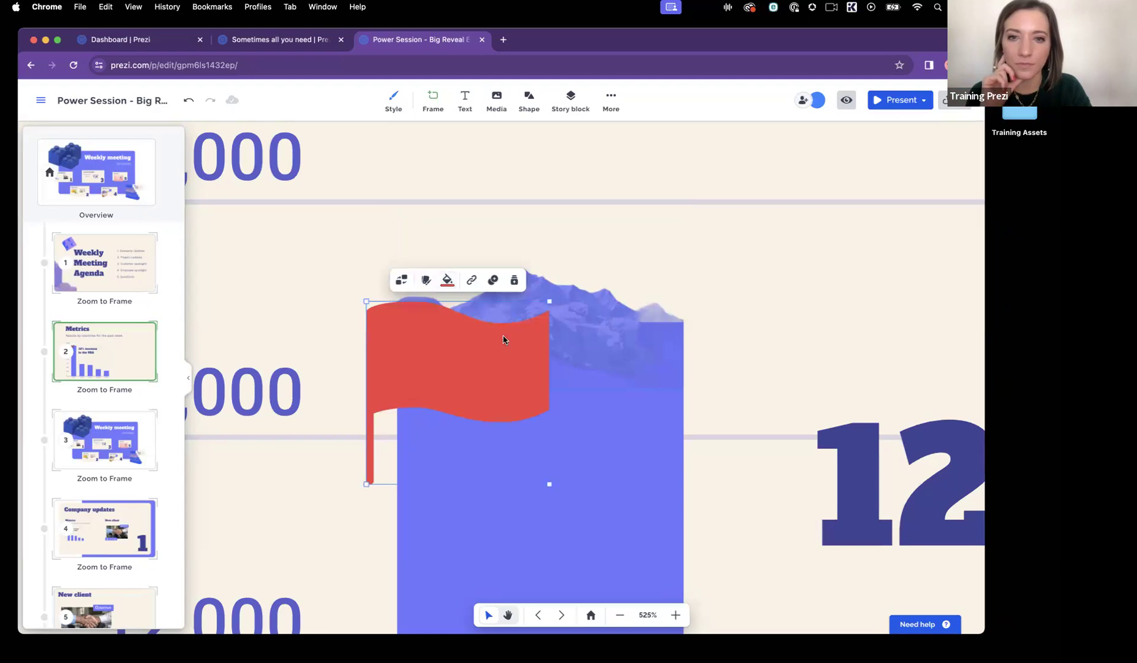
Shrink the red flag to a tiny size and place it on the mountain's highest peak.
drag(550, 301, 437, 382)
click(377, 466)
drag(375, 470, 540, 258)
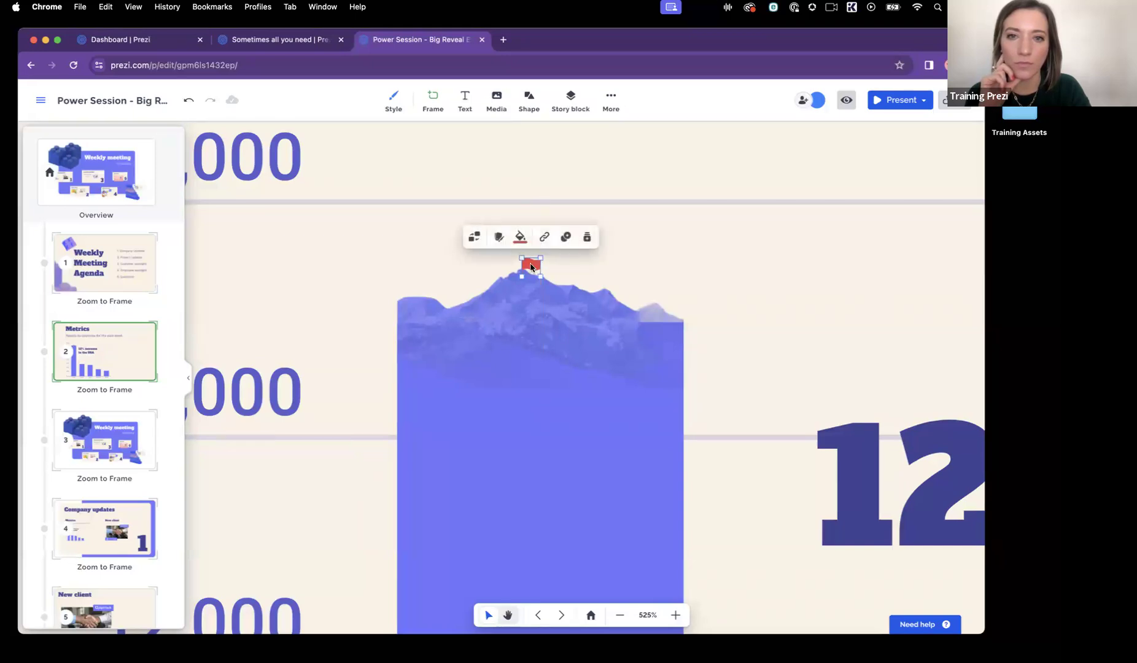
Search the Unsplash images for "underwater" and insert the picture of teal water with rising bubbles.
click(577, 463)
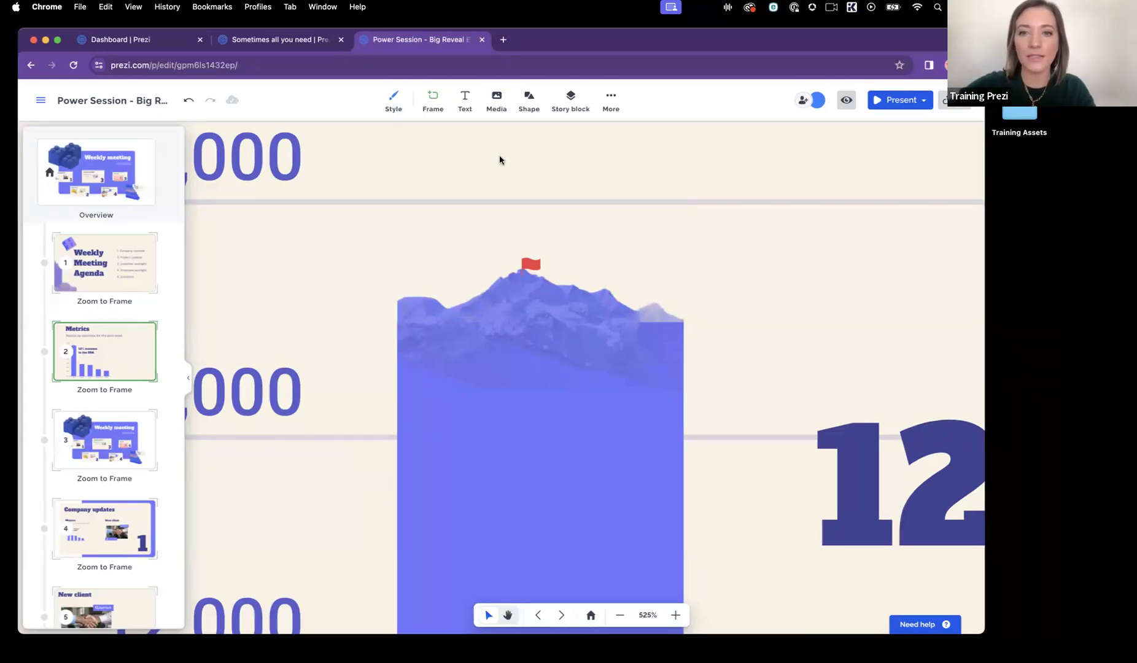
click(497, 101)
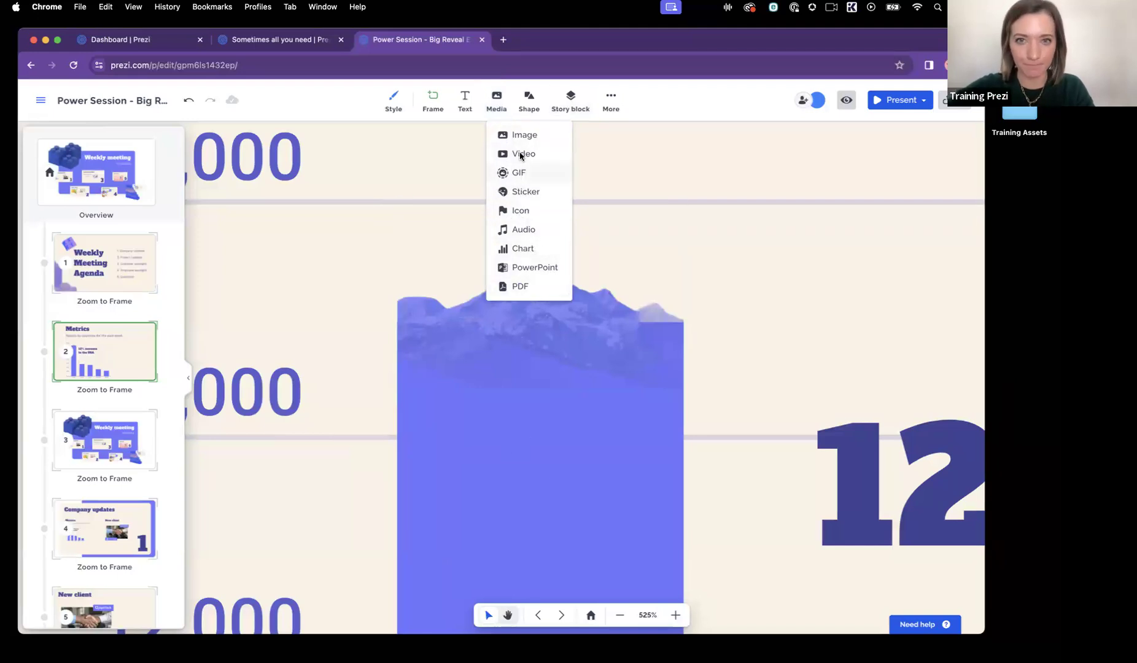
click(534, 135)
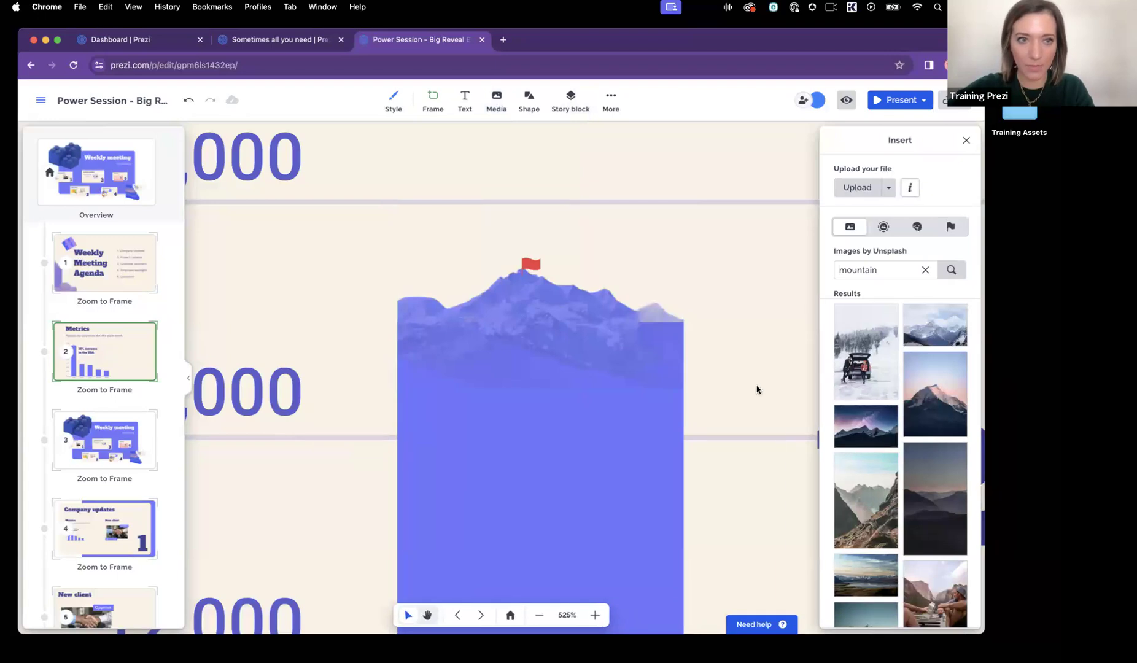
click(872, 271)
key(super+a)
text(u)
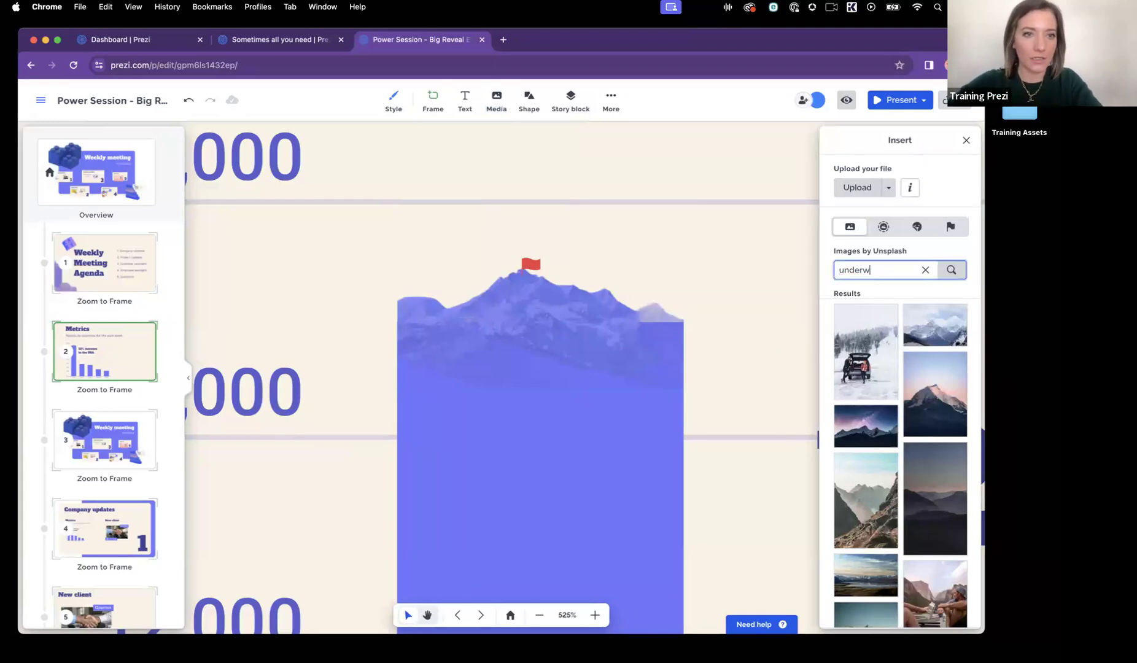
key(Return)
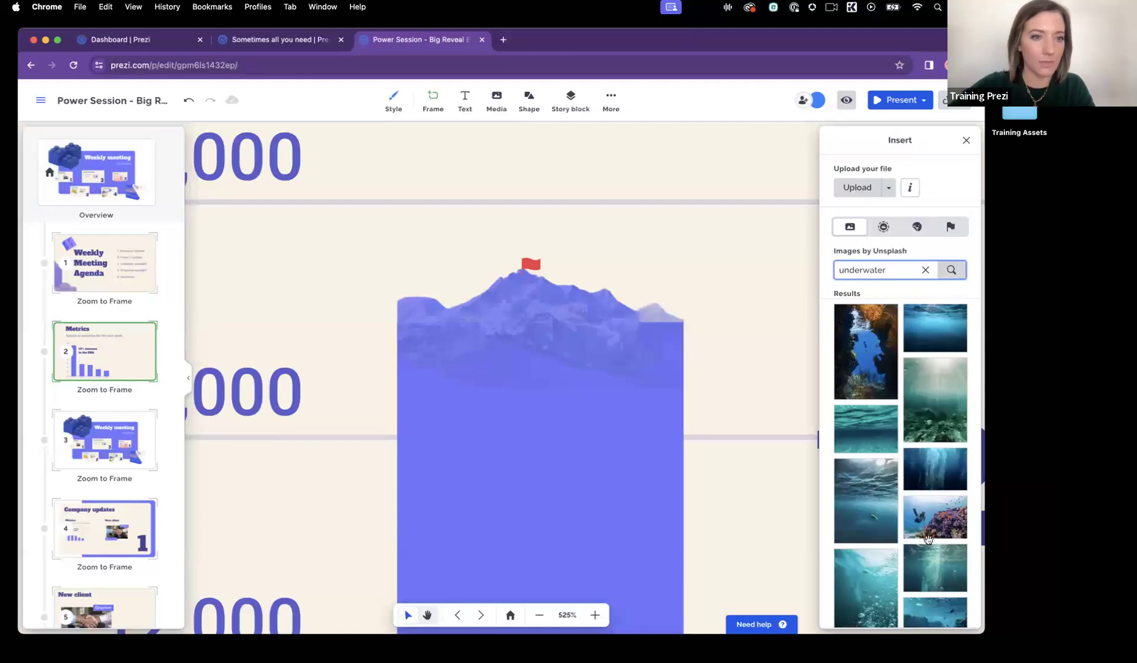
scroll(916, 518, down, 1)
scroll(915, 519, down, 3)
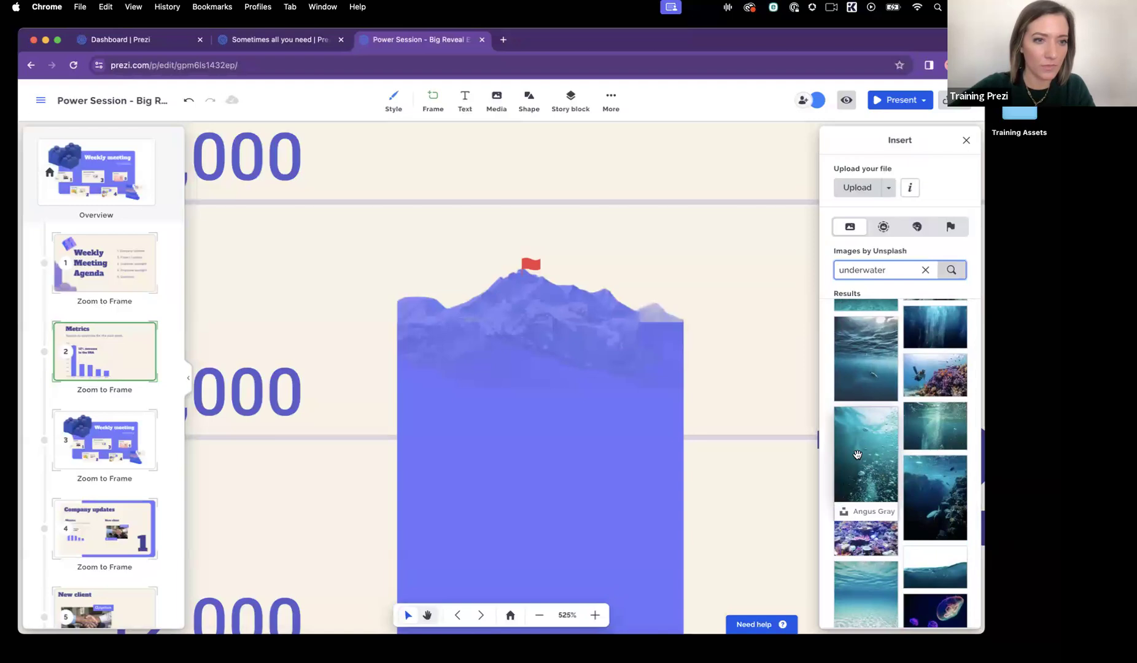
scroll(860, 454, down, 1)
click(871, 390)
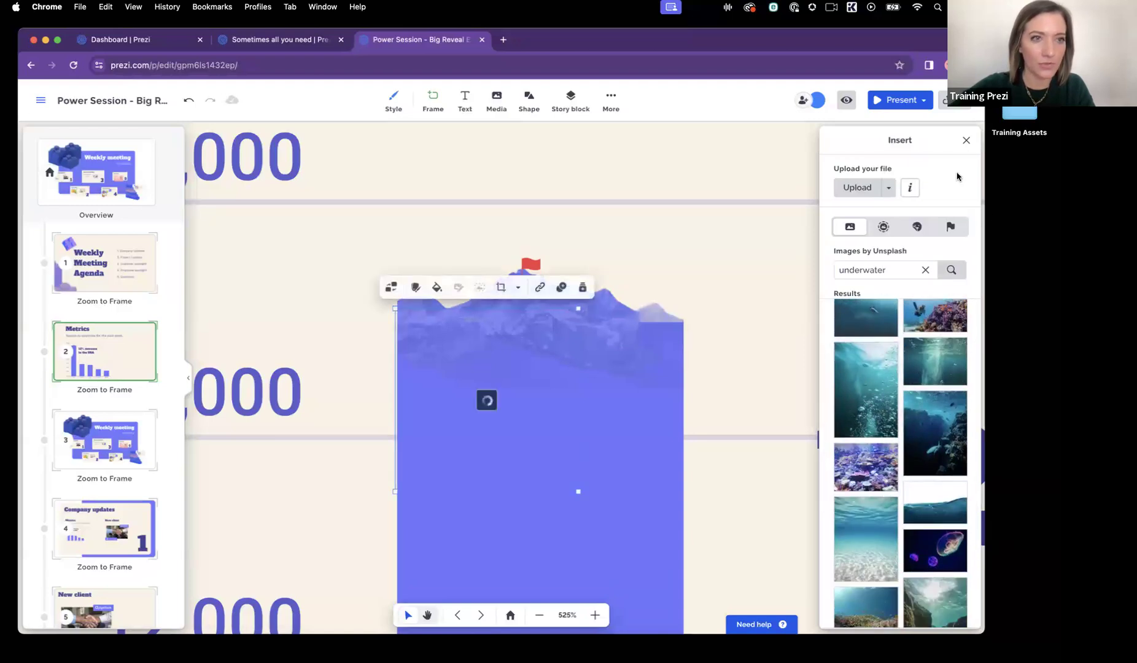
click(966, 141)
Place the underwater image on the tallest bar below the mountain and tint it with the scheme's periwinkle color.
scroll(764, 381, down, 1)
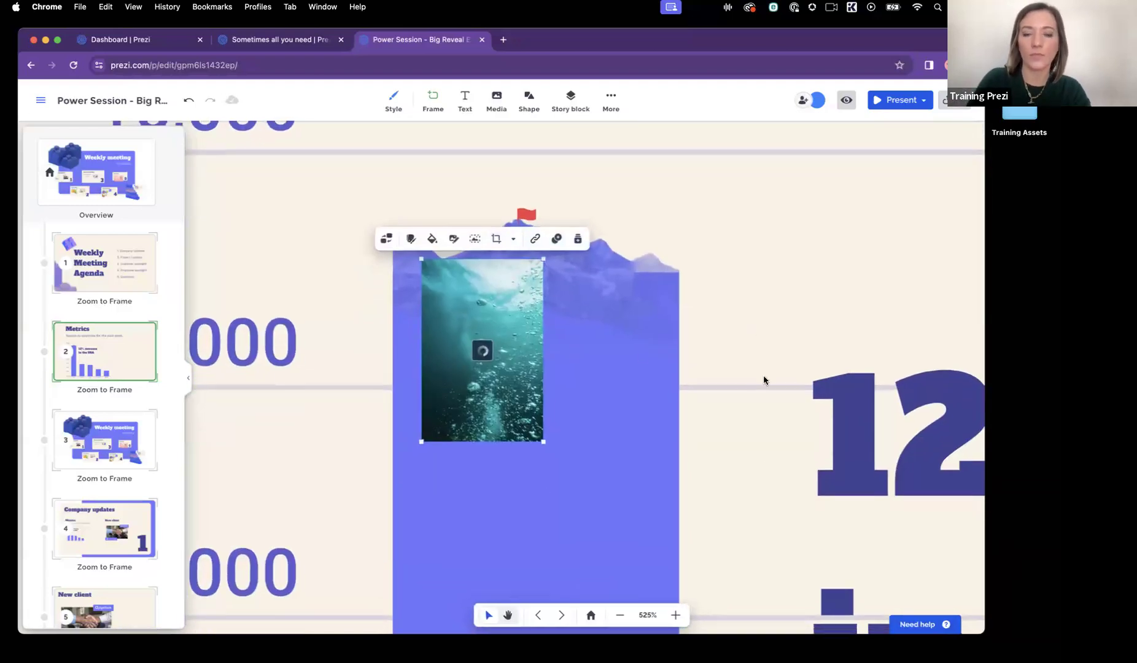
drag(465, 368, 436, 453)
click(405, 319)
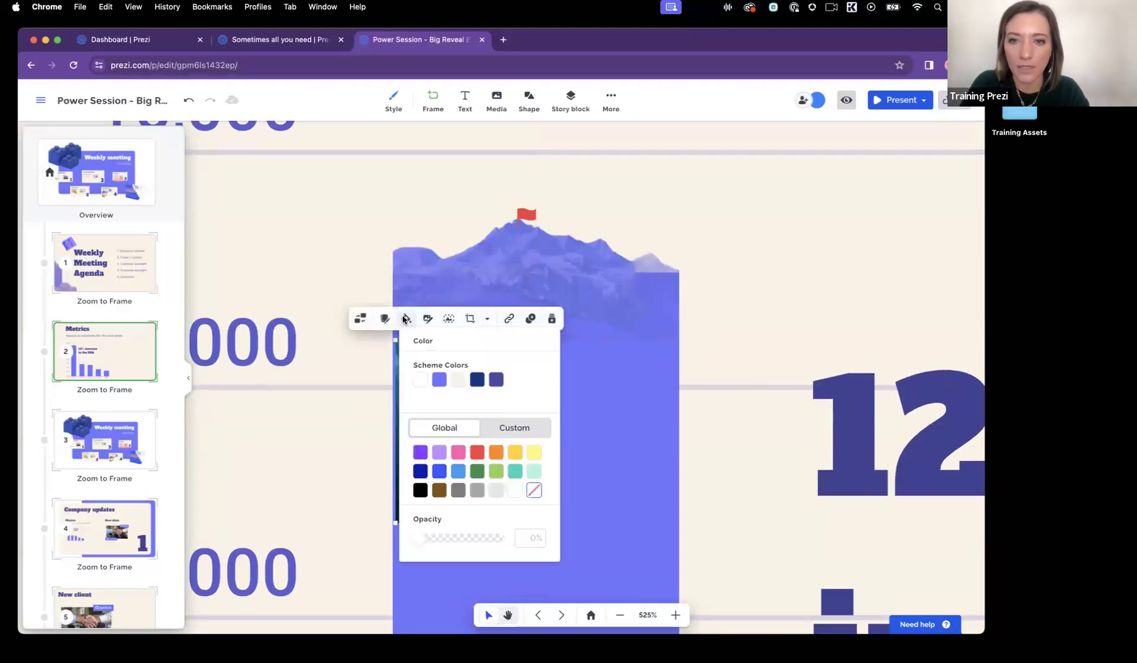
click(442, 379)
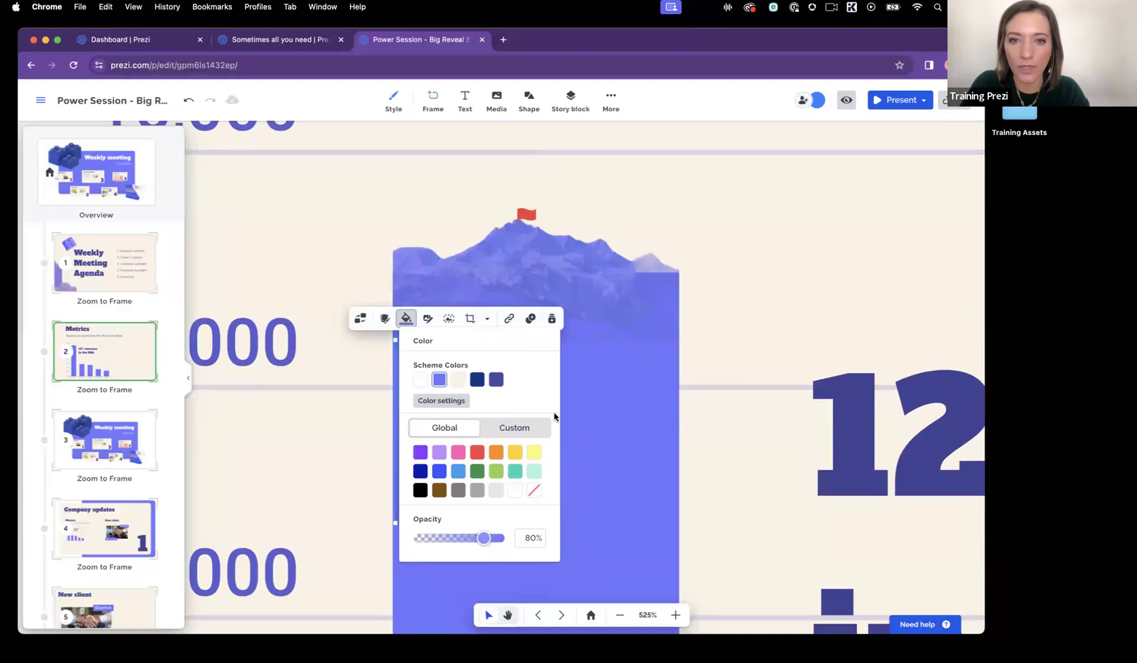
click(567, 425)
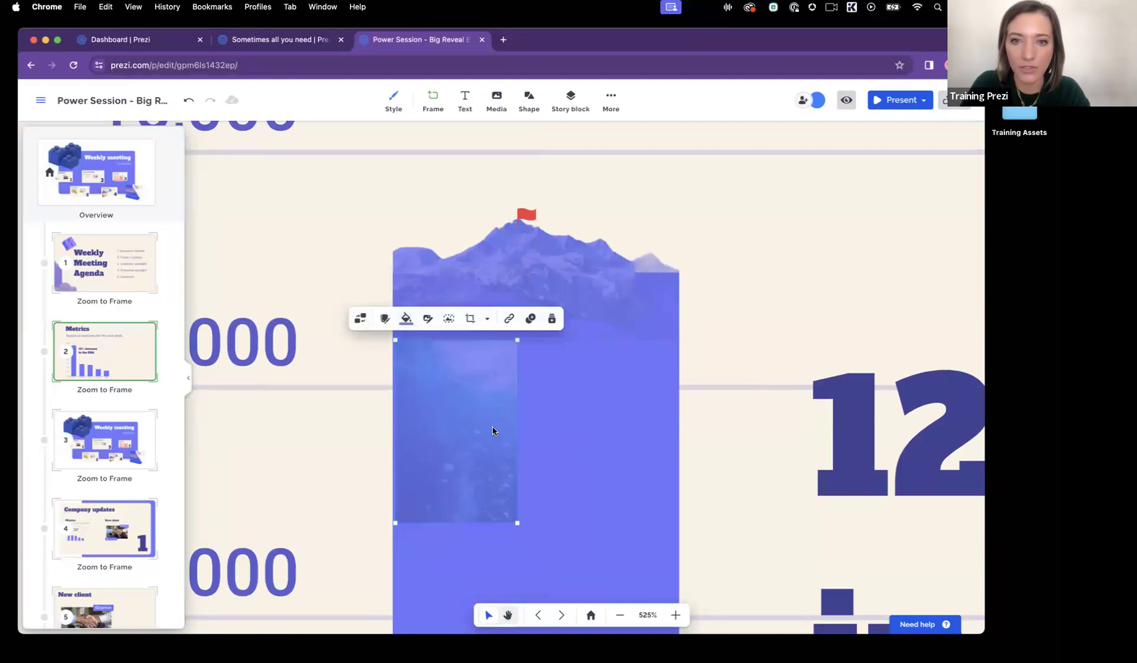
Crop off the bottom of the tinted underwater image and scale it to span the bar's full width.
drag(491, 431, 488, 432)
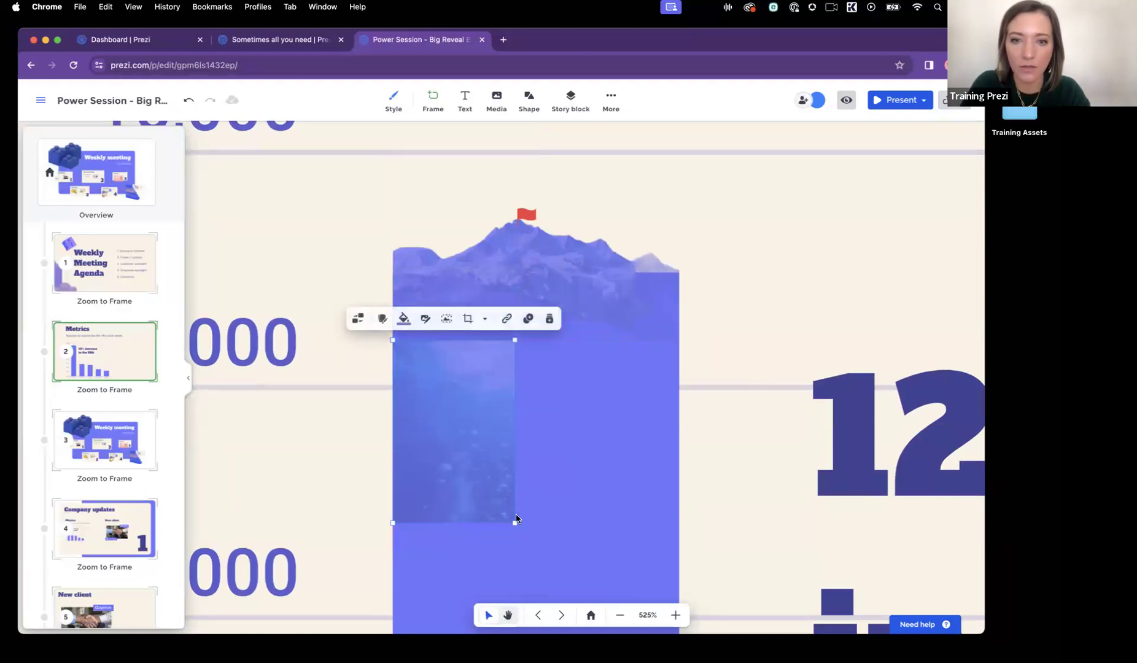
drag(516, 522, 611, 562)
click(491, 319)
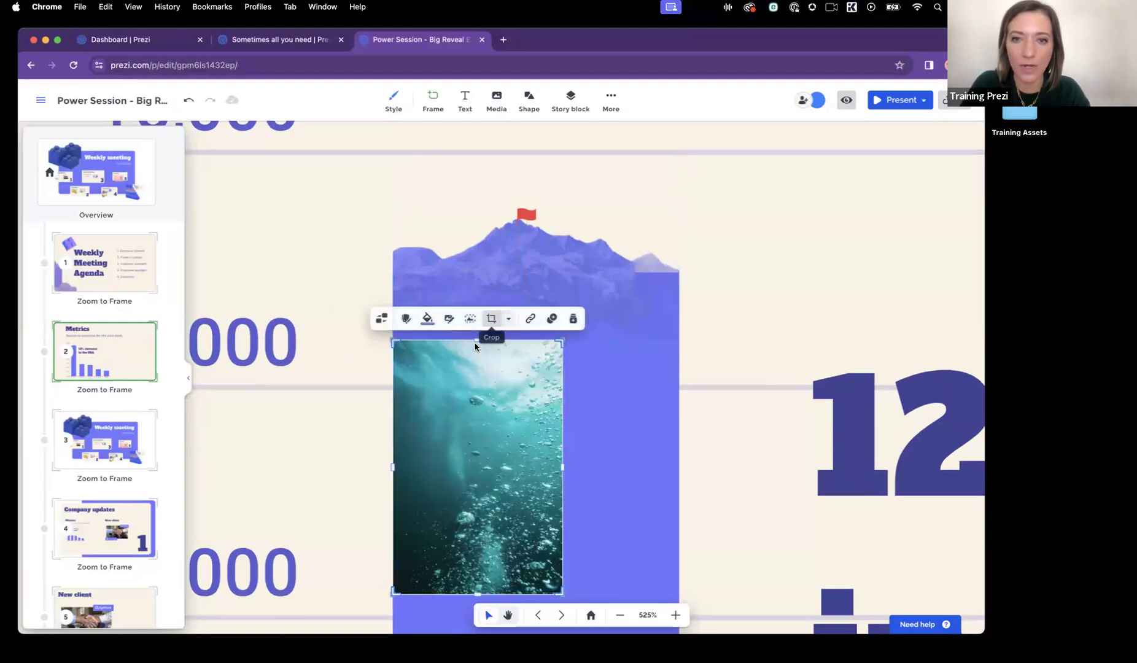
drag(481, 425, 485, 336)
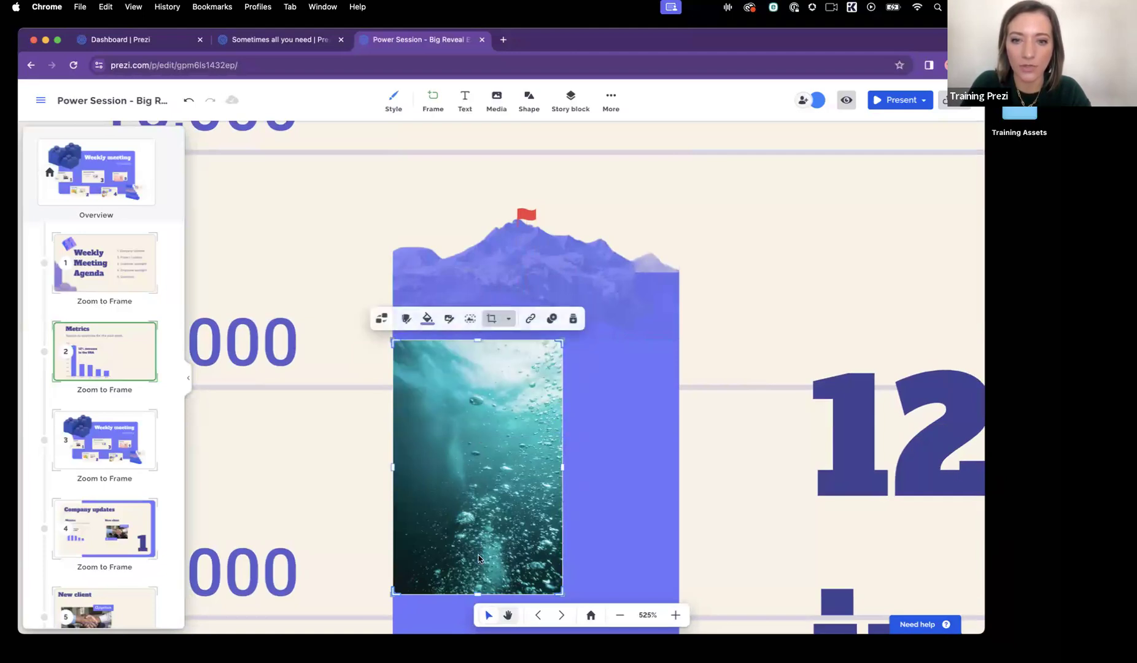
drag(478, 588, 481, 512)
click(604, 497)
click(548, 466)
drag(562, 532, 683, 582)
click(708, 470)
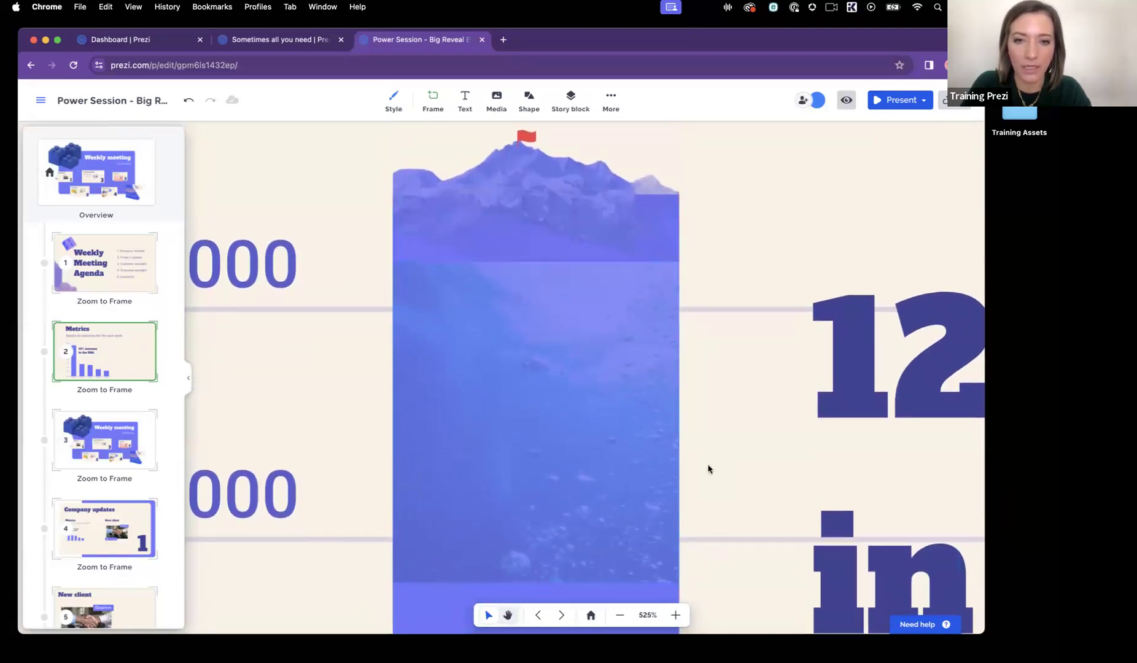
Insert a square shape in the empty area beside the Metrics chart's 12,000 axis label.
click(102, 370)
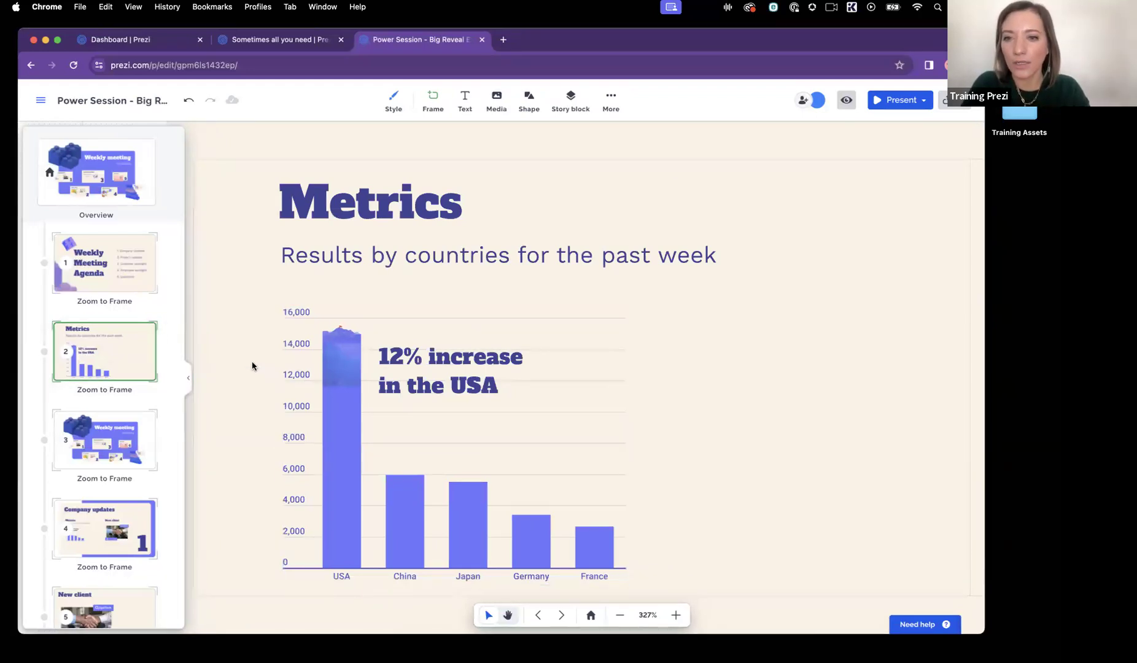
scroll(252, 367, up, 5)
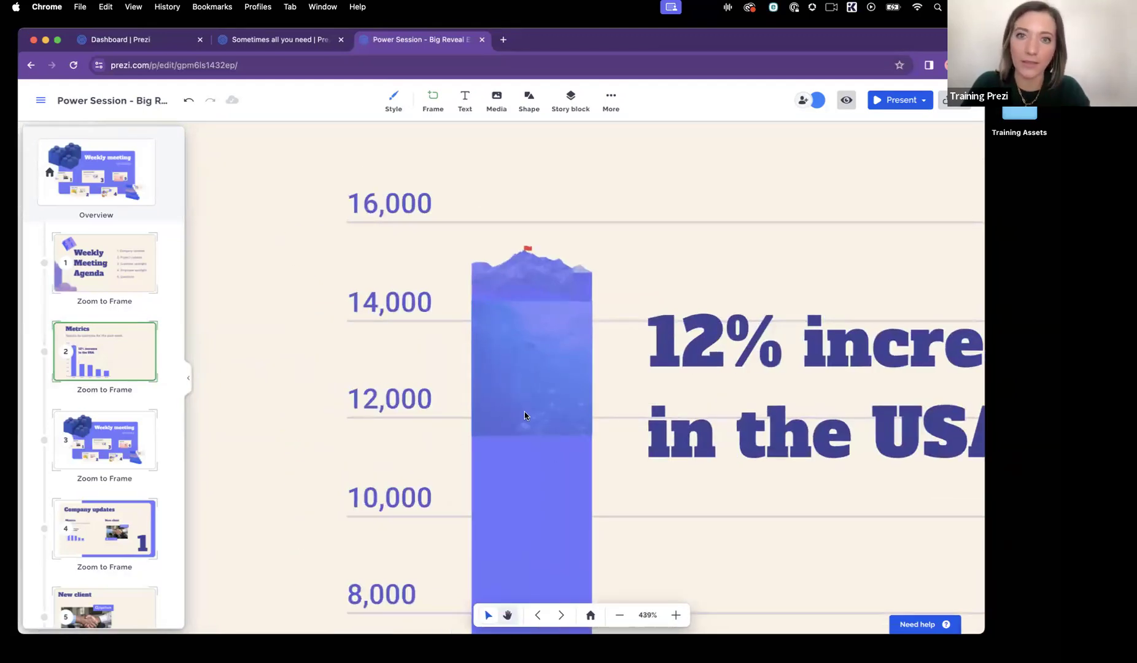
click(532, 102)
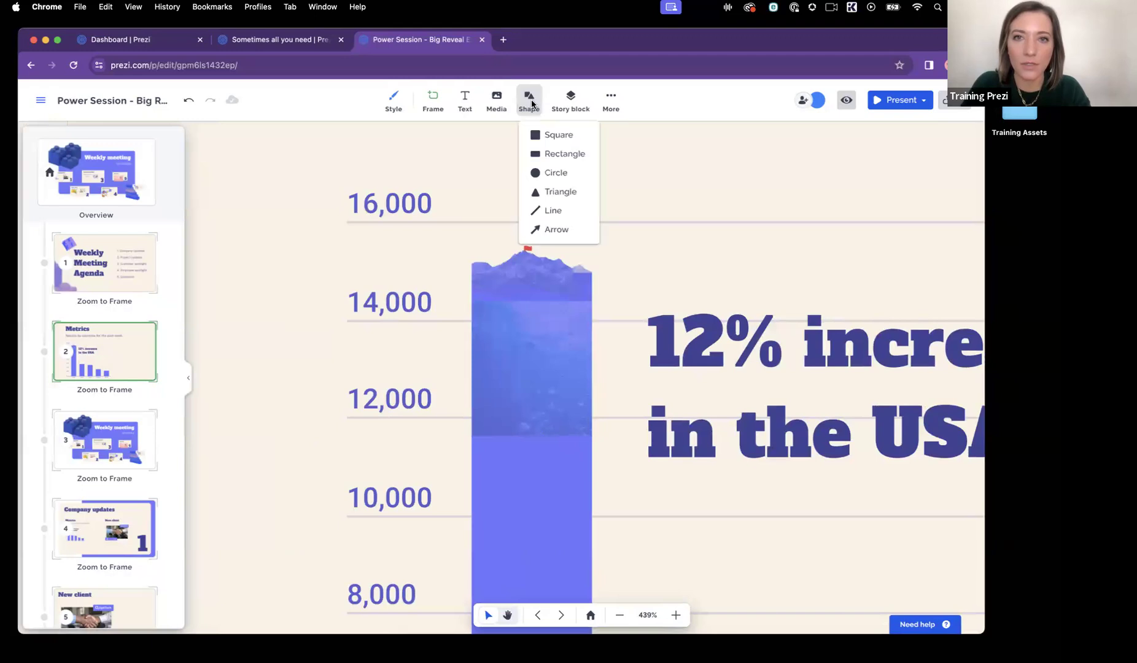
drag(550, 135, 265, 391)
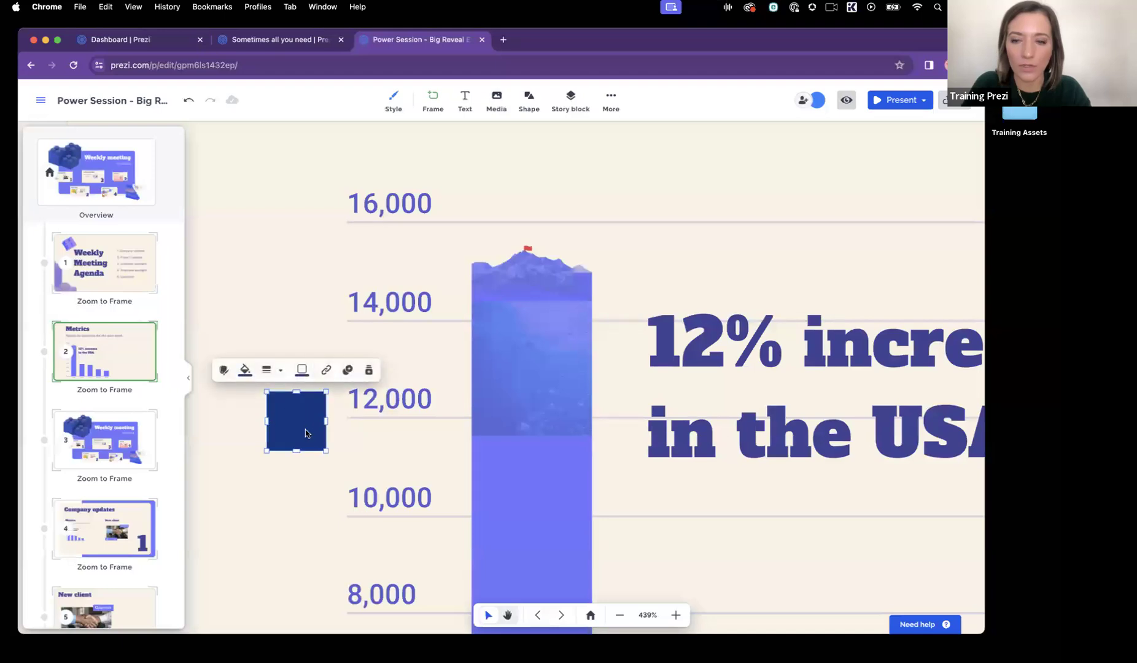
Change the square's fill to a linear gradient and set its end color to the scheme's periwinkle at 78% opacity.
click(244, 371)
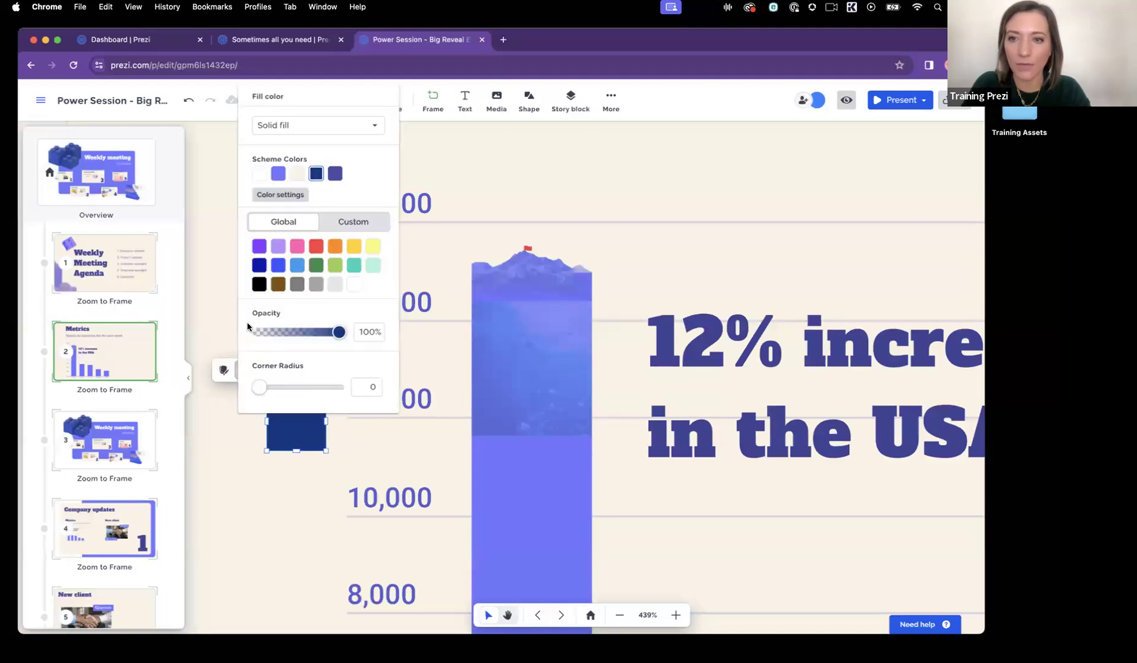
click(331, 132)
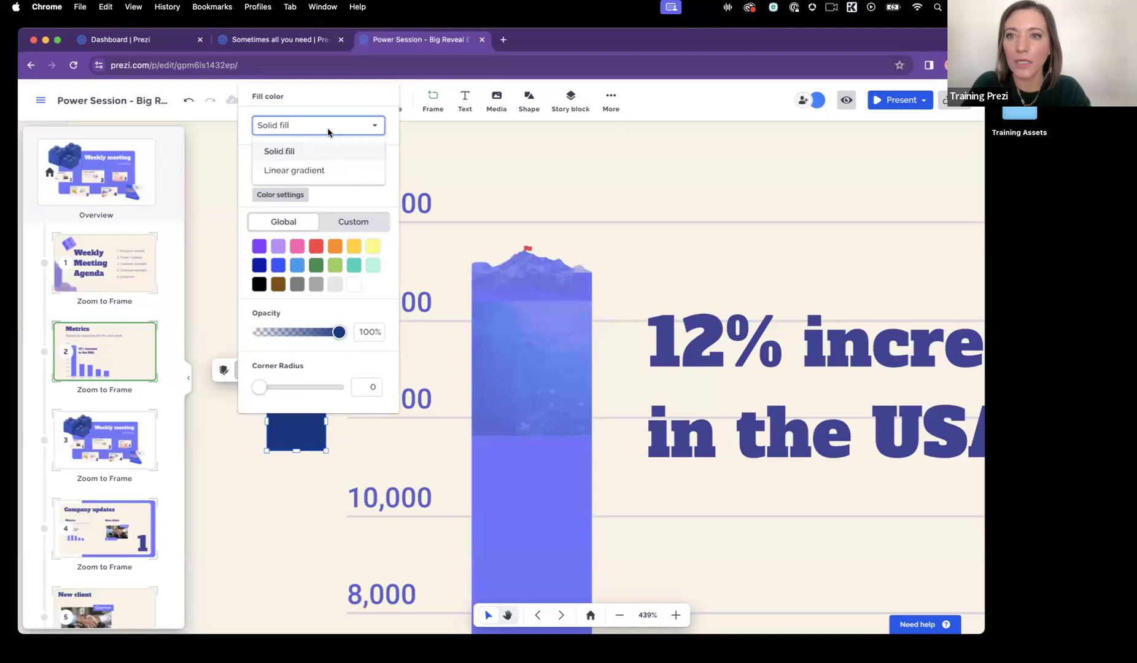
click(306, 171)
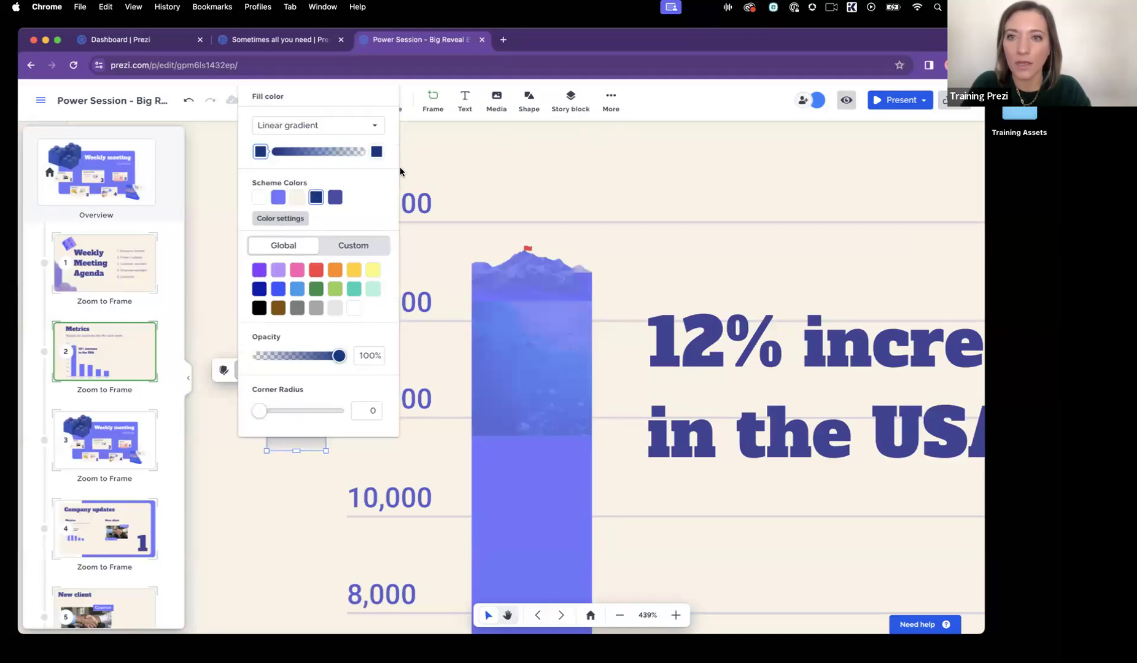
click(376, 152)
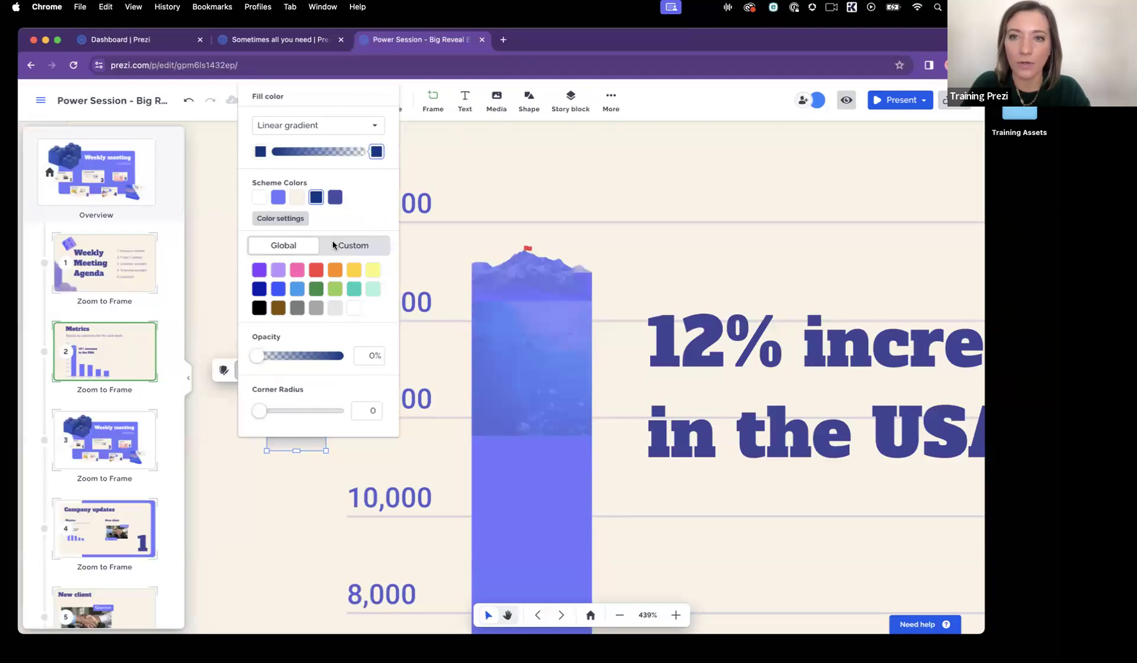
click(278, 197)
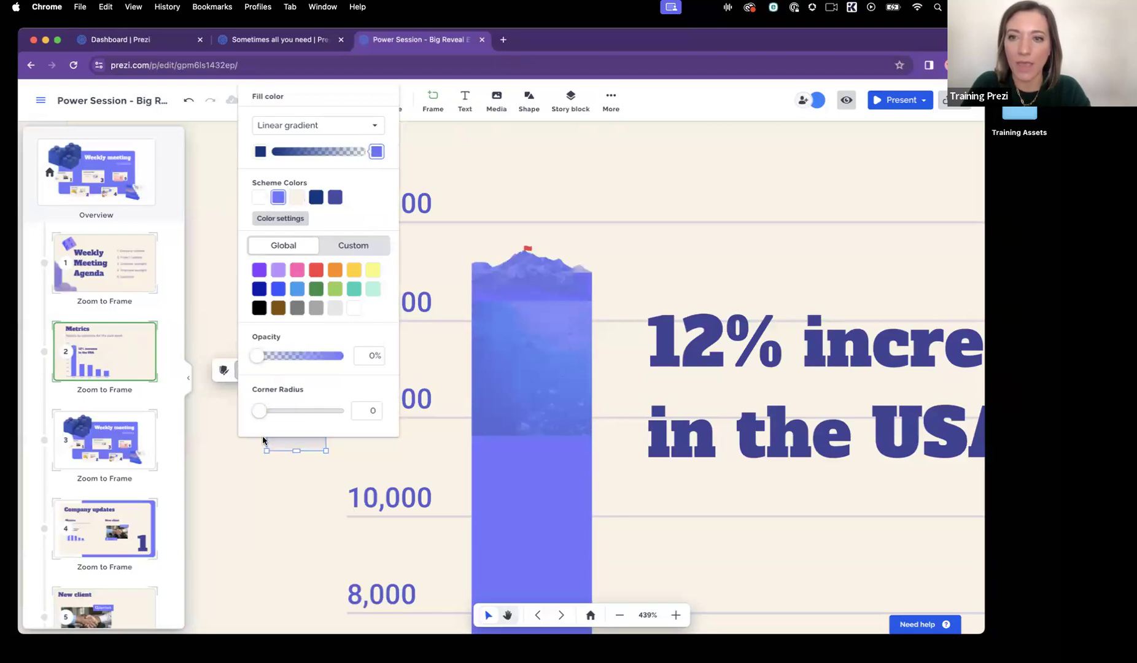
drag(258, 357, 320, 358)
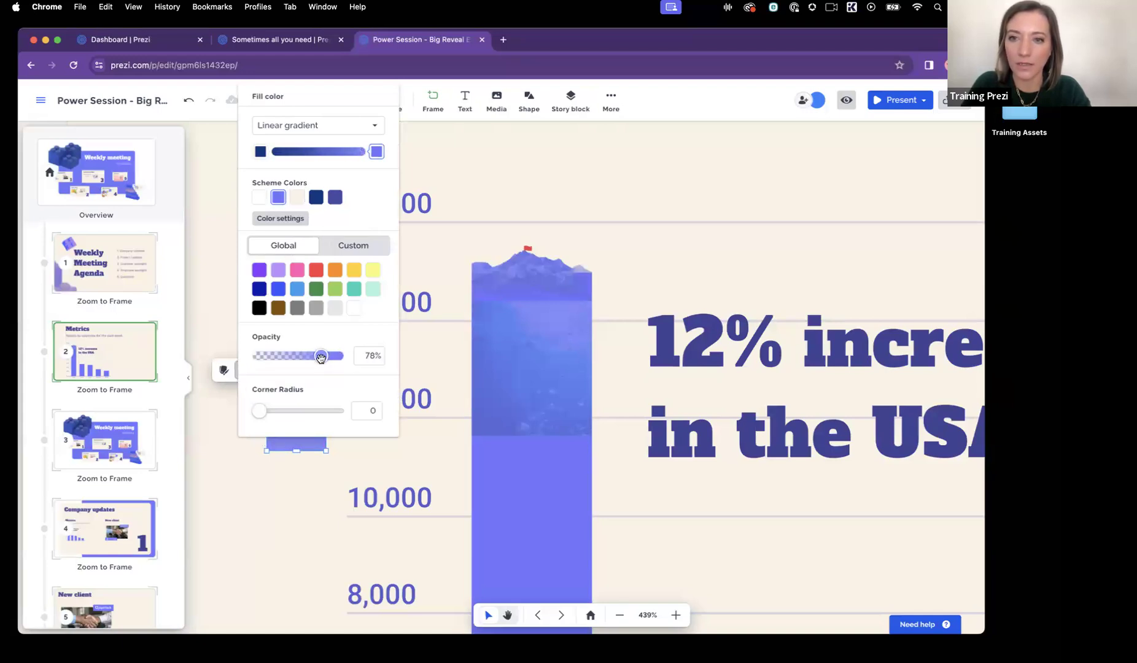
Set the gradient's start color to the scheme's periwinkle at 52% opacity.
click(261, 151)
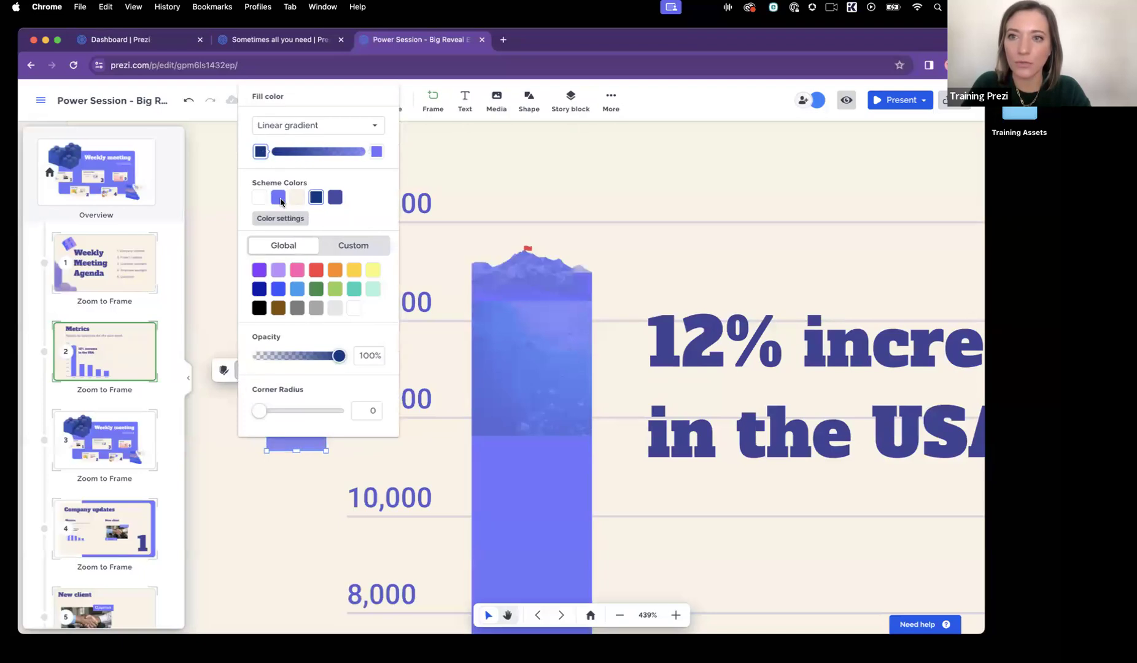
click(278, 197)
drag(340, 356, 300, 356)
click(293, 480)
Move the gradient square over the lower part of the underwater image and resize it to the bar's width.
drag(296, 417, 588, 413)
drag(531, 380, 531, 358)
click(544, 489)
Reduce the opacity of the gradient shape's start color to 29%.
click(518, 407)
click(482, 337)
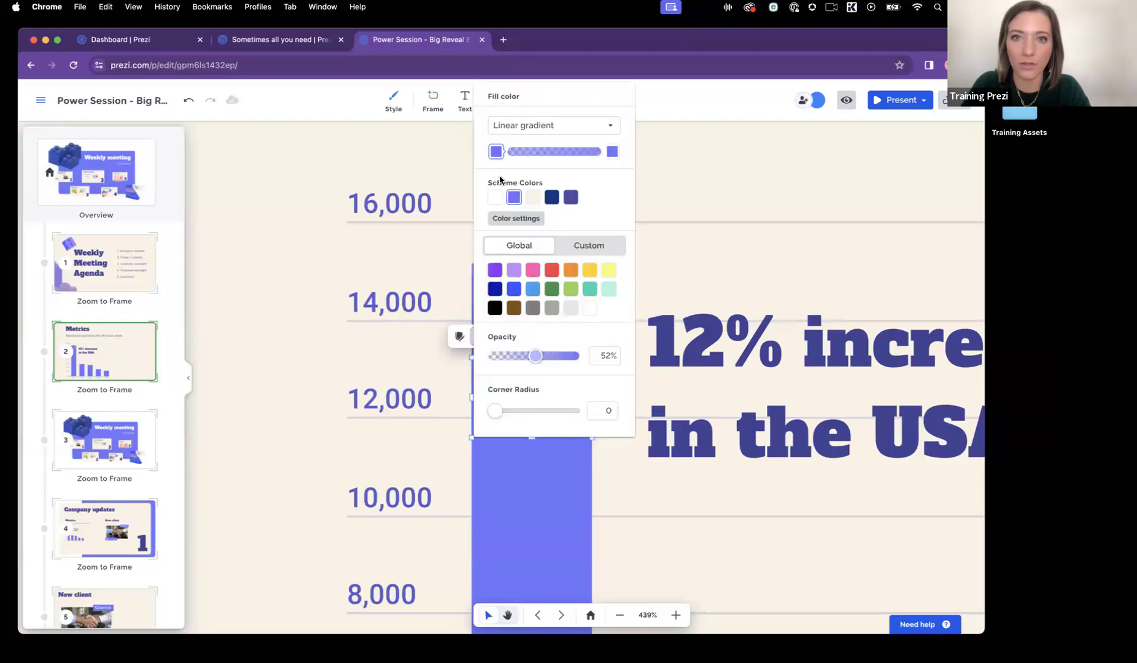
drag(534, 356, 517, 357)
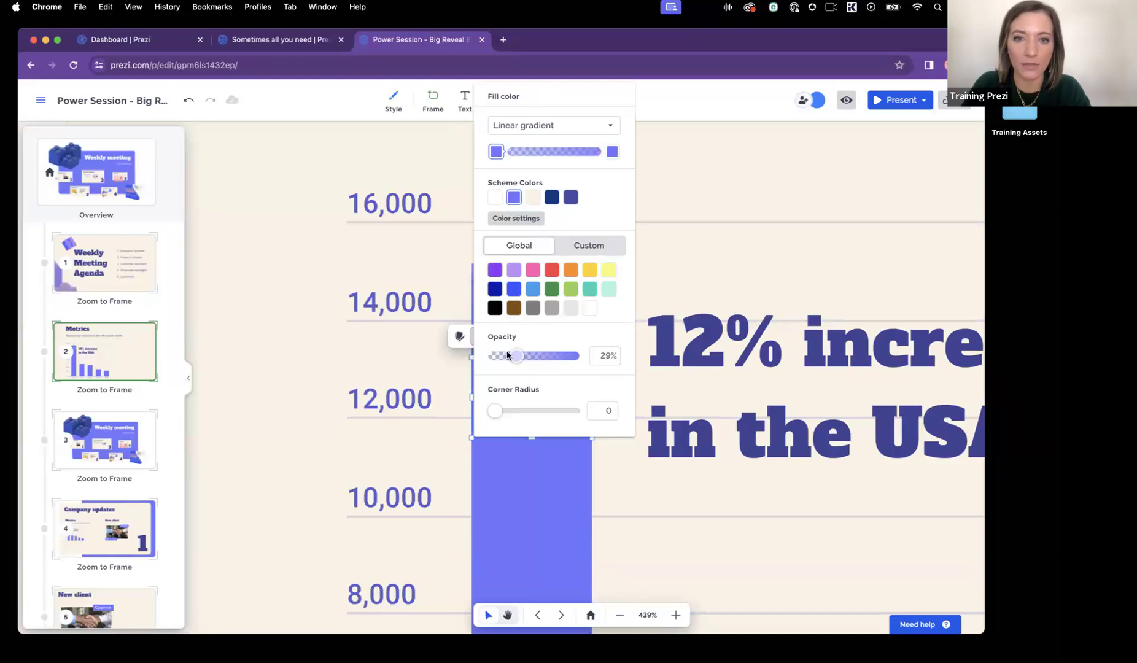
click(519, 554)
click(533, 506)
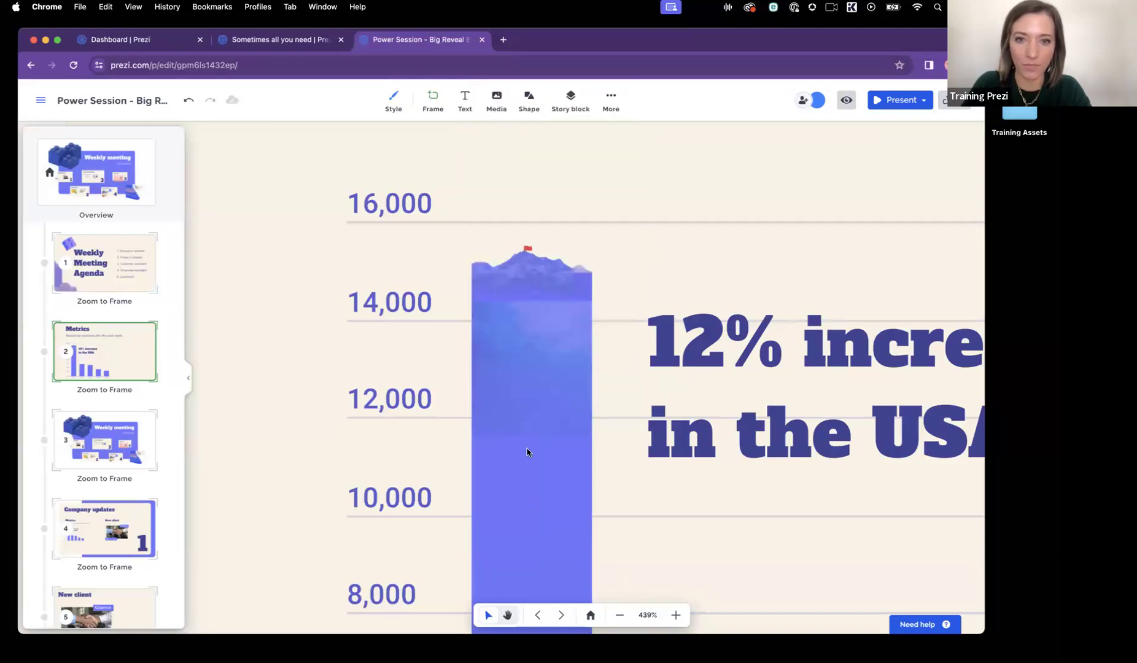
Stretch the gradient shape upward to the top of the bar so it covers the whole underwater image.
click(516, 381)
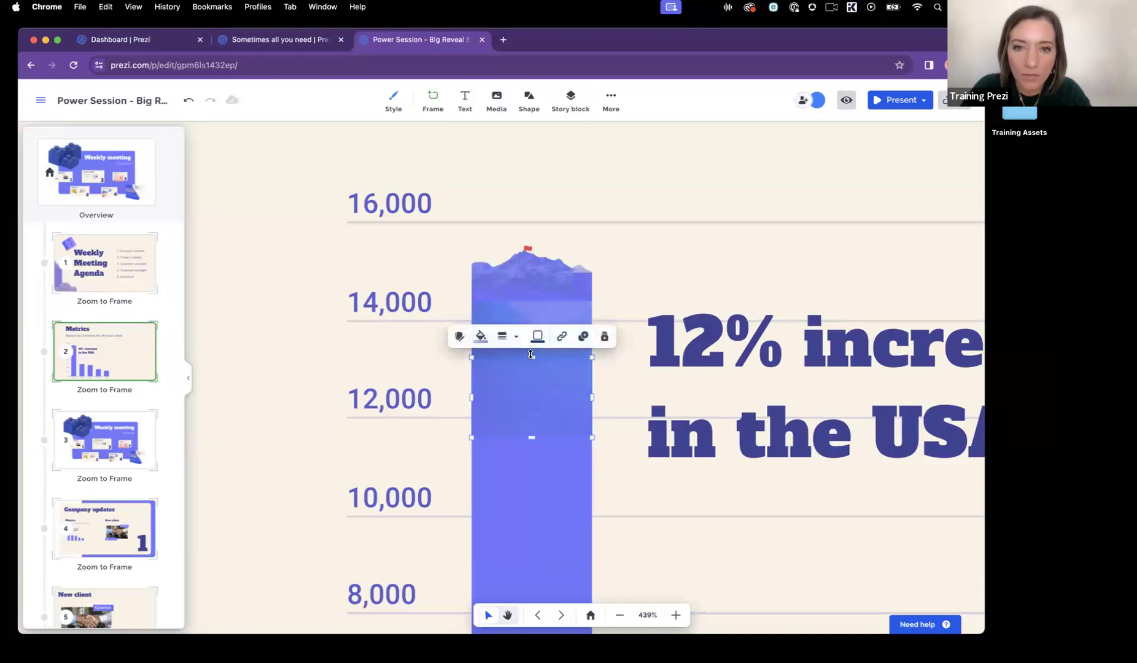
drag(528, 311, 532, 272)
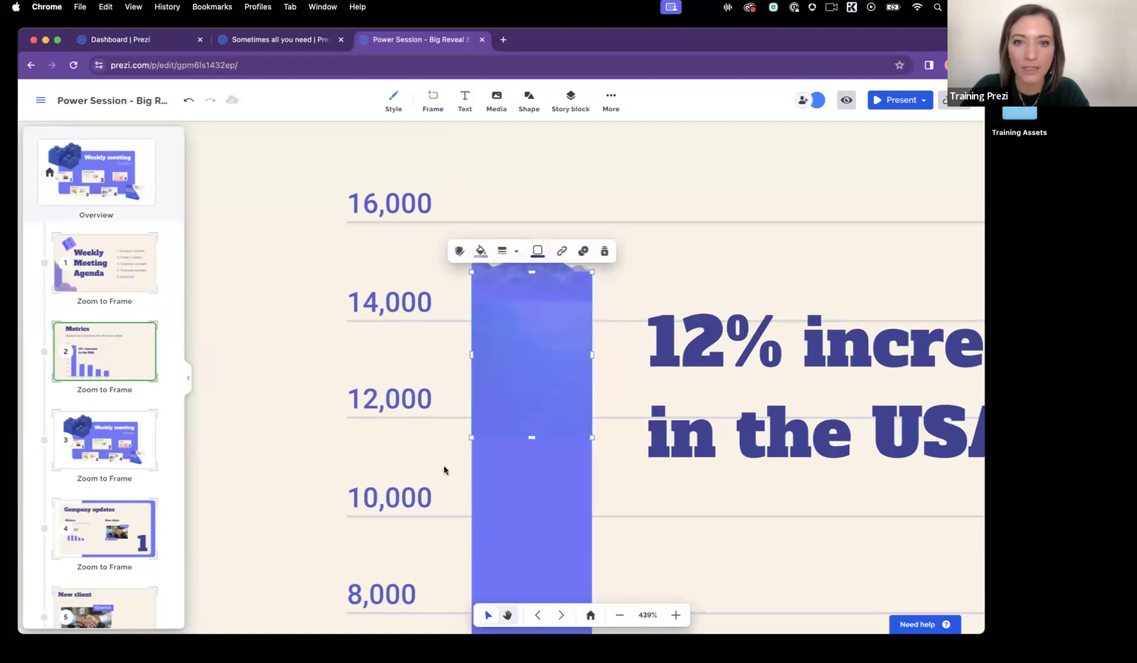
click(273, 483)
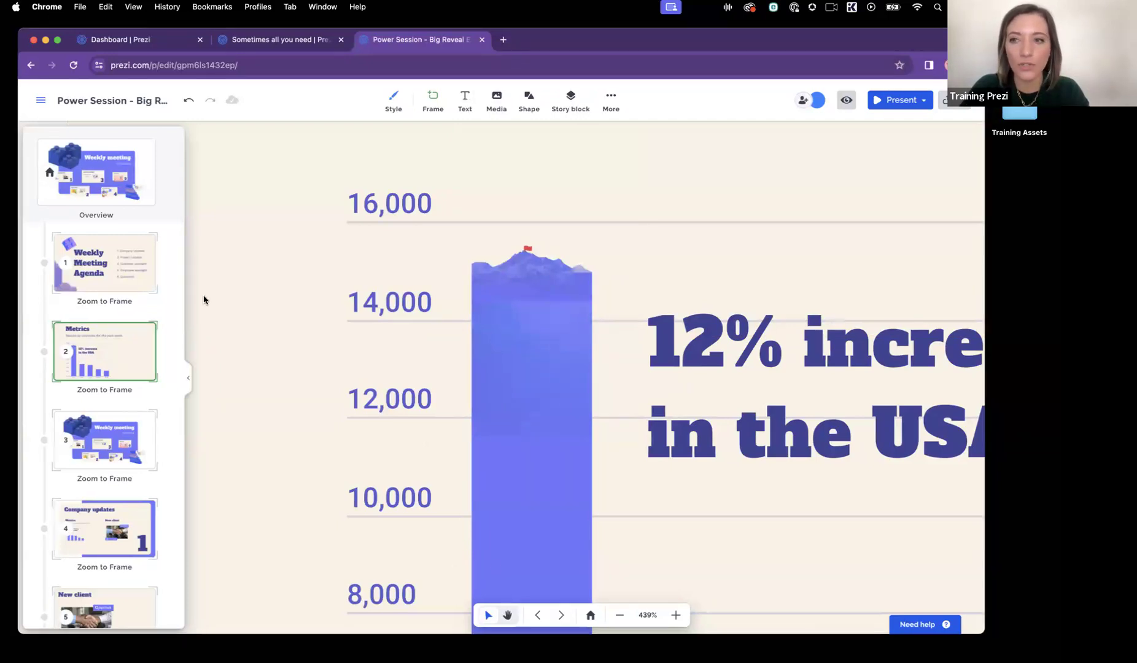
Add a frame after the Metrics frame and fit it to the bar's width over the underwater image.
scroll(536, 390, up, 5)
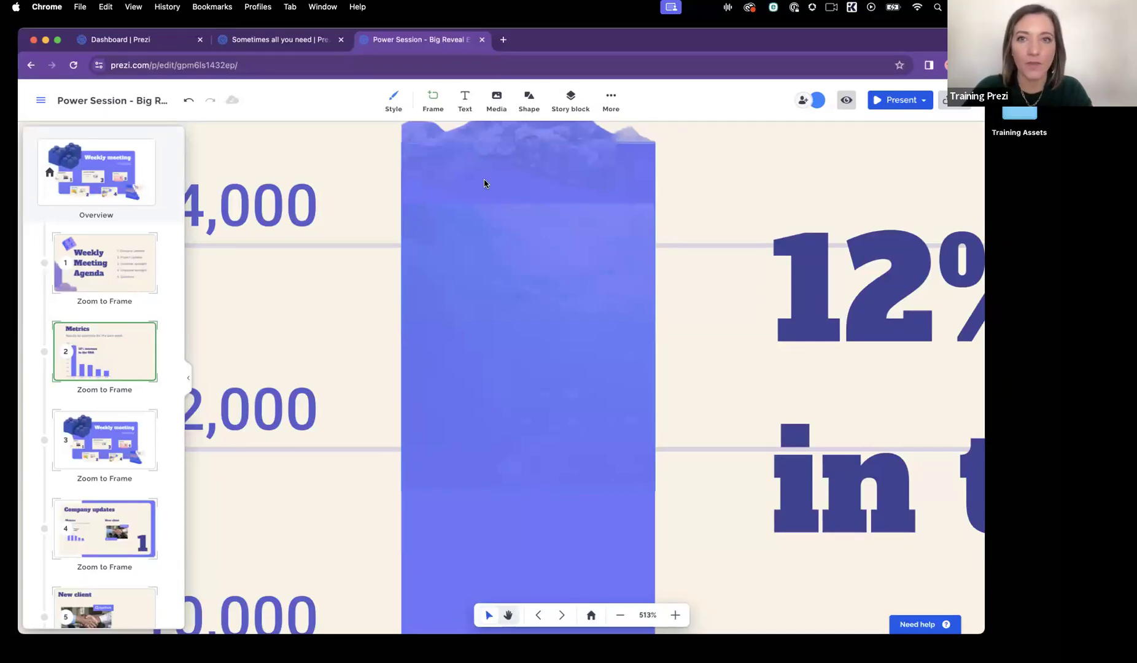
click(433, 100)
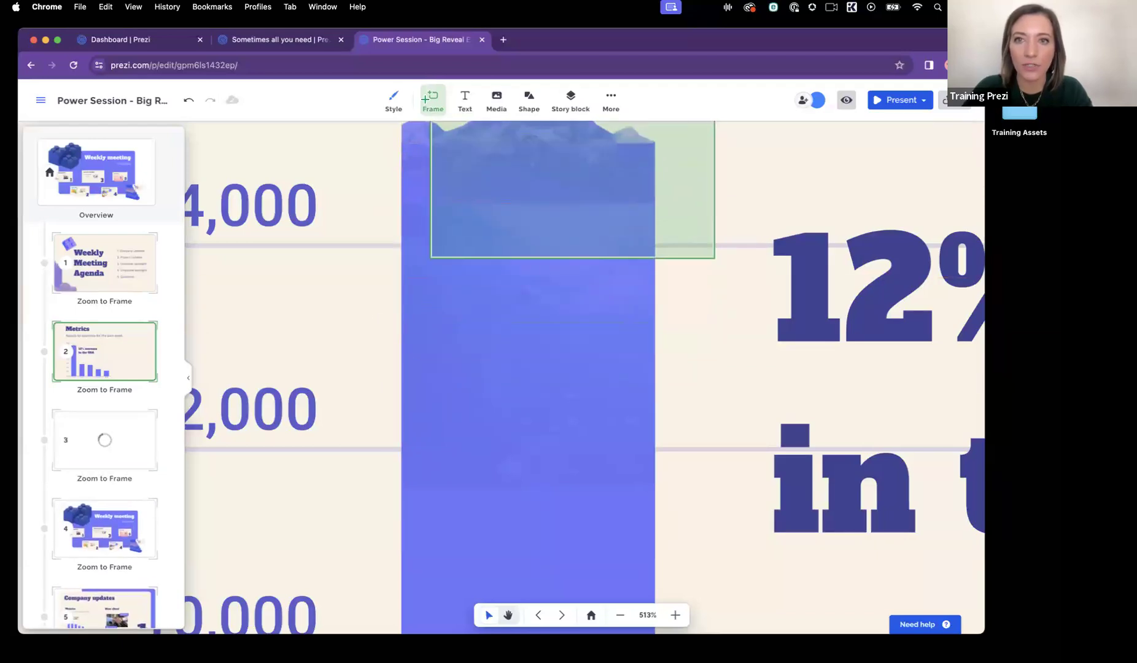
click(414, 261)
drag(683, 259, 654, 276)
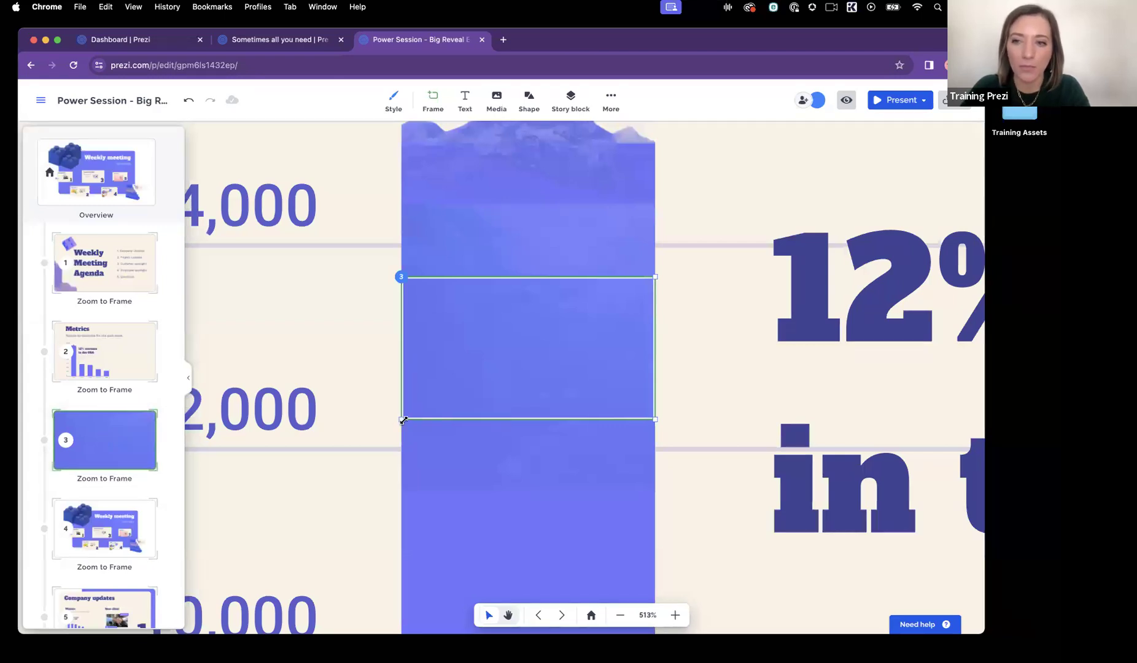
Add a text box in the middle of the new frame over the bar, widen it, and make its text white.
click(108, 453)
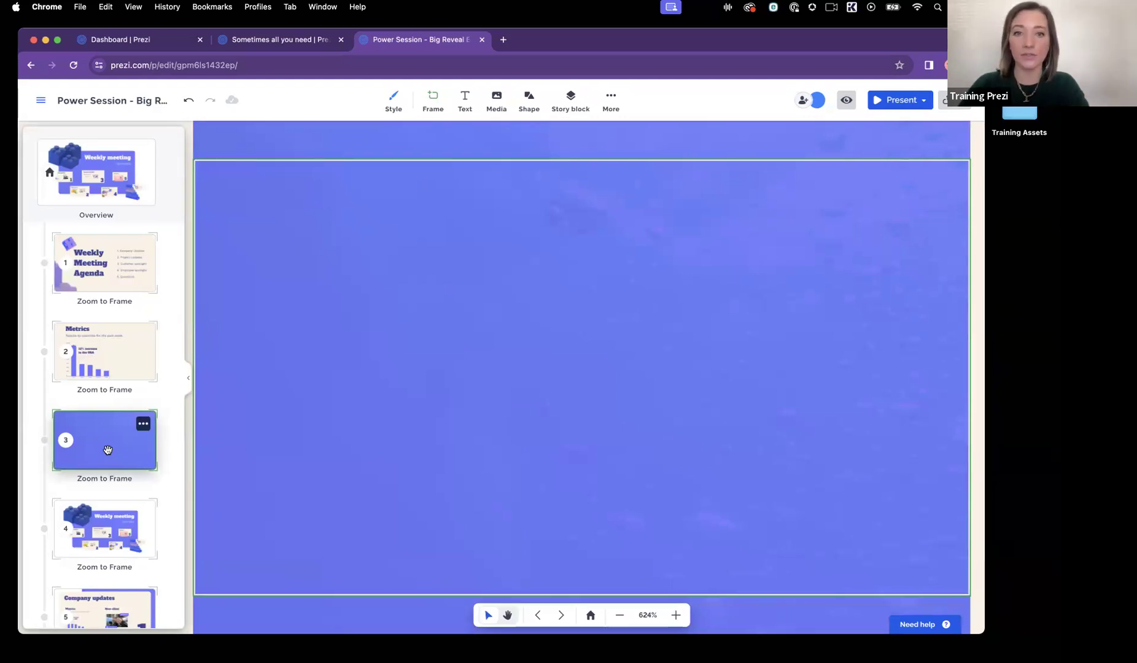
click(465, 100)
drag(577, 330, 803, 332)
drag(582, 290, 572, 386)
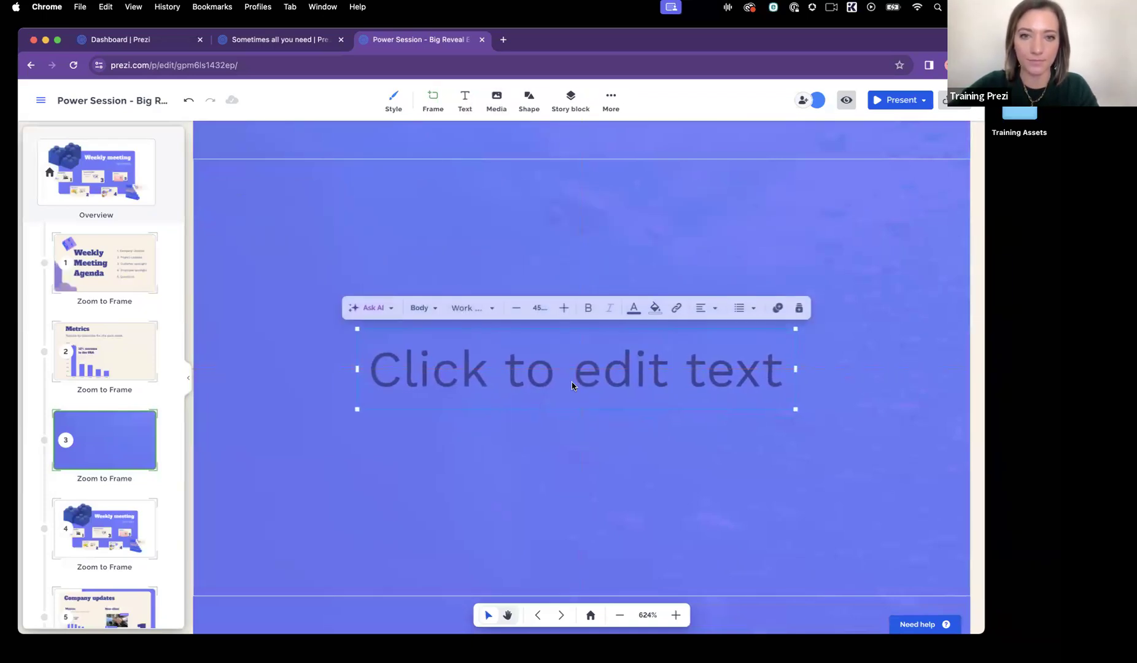
click(635, 307)
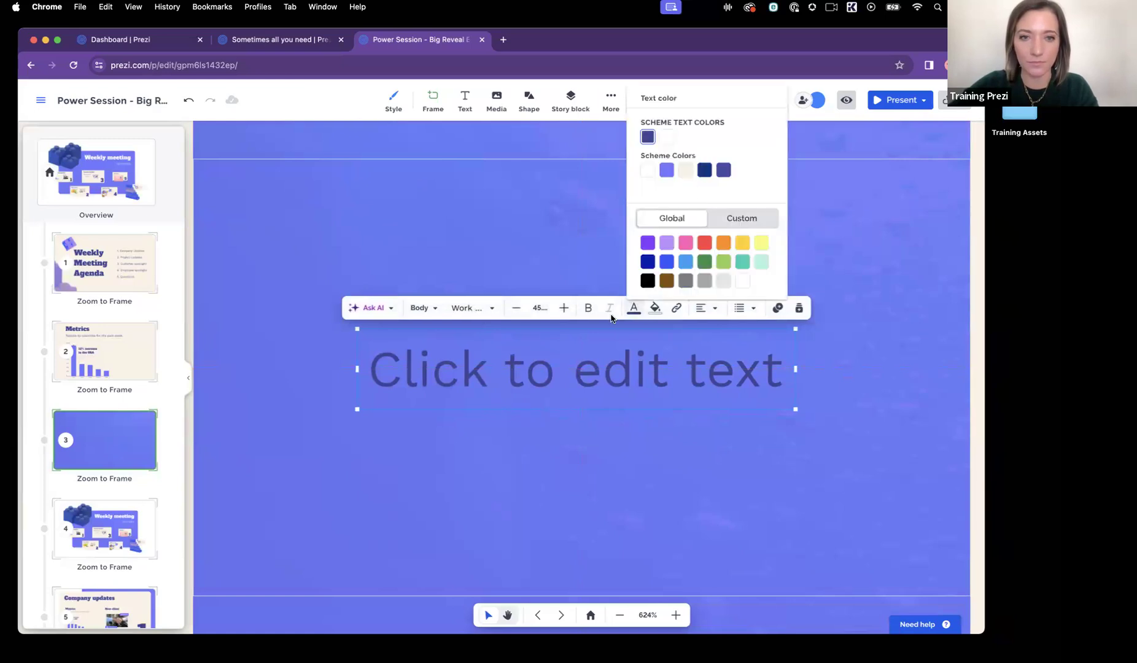
click(740, 281)
Replace the text box's placeholder with "Our sales results L".
click(672, 377)
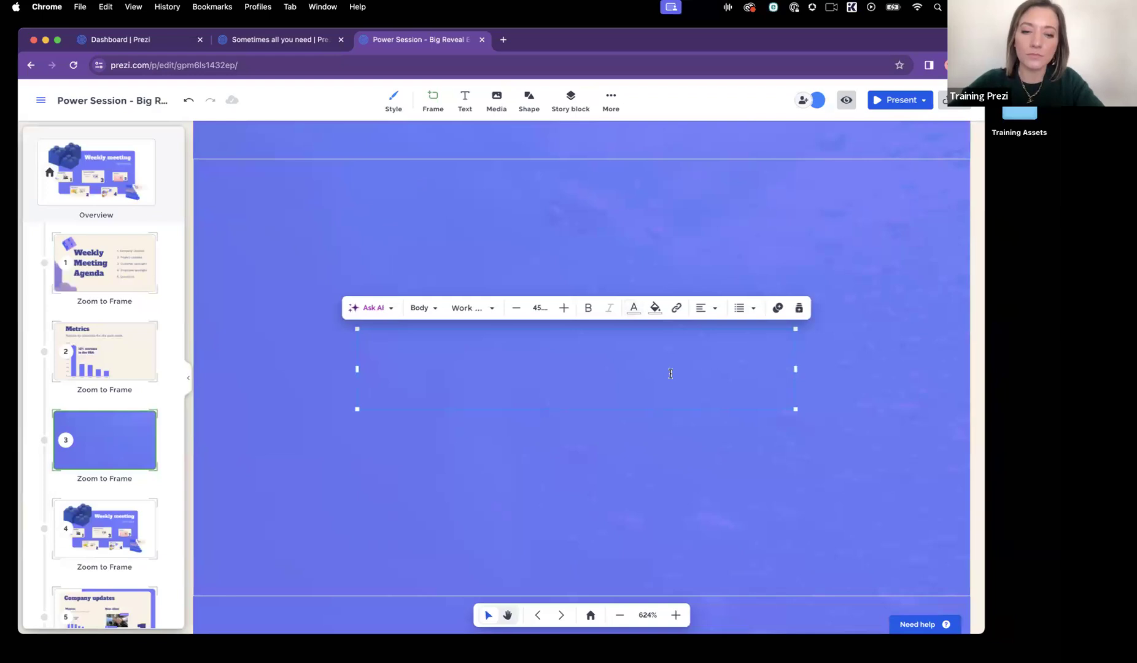
text(Our sales resulter)
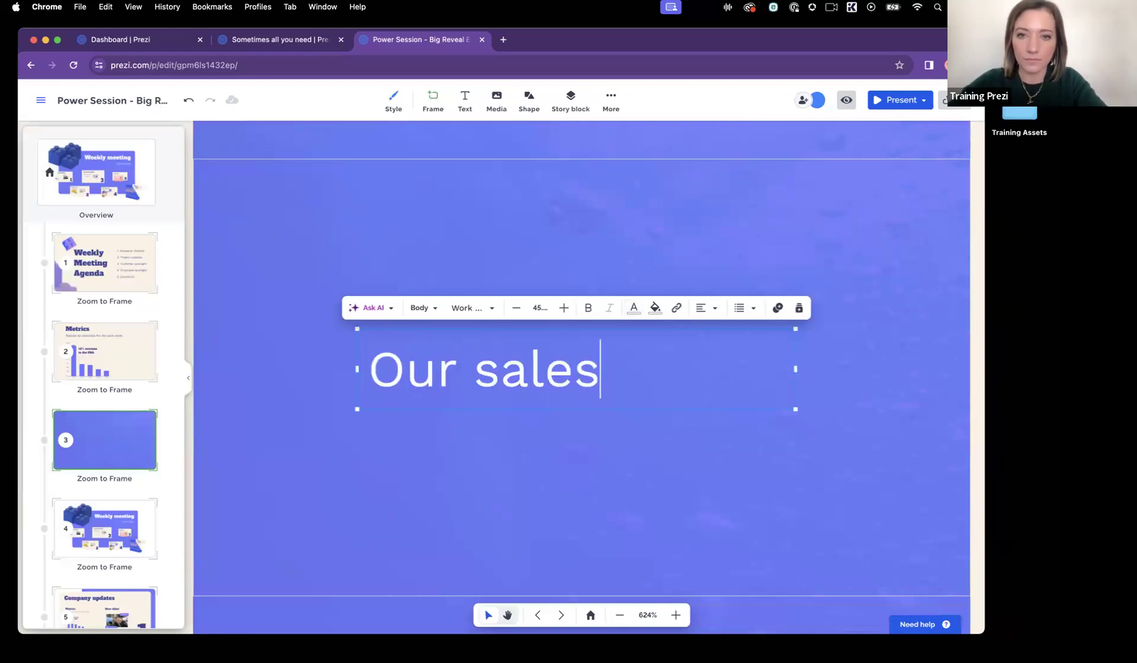
key(BackSpace)
text(s L)
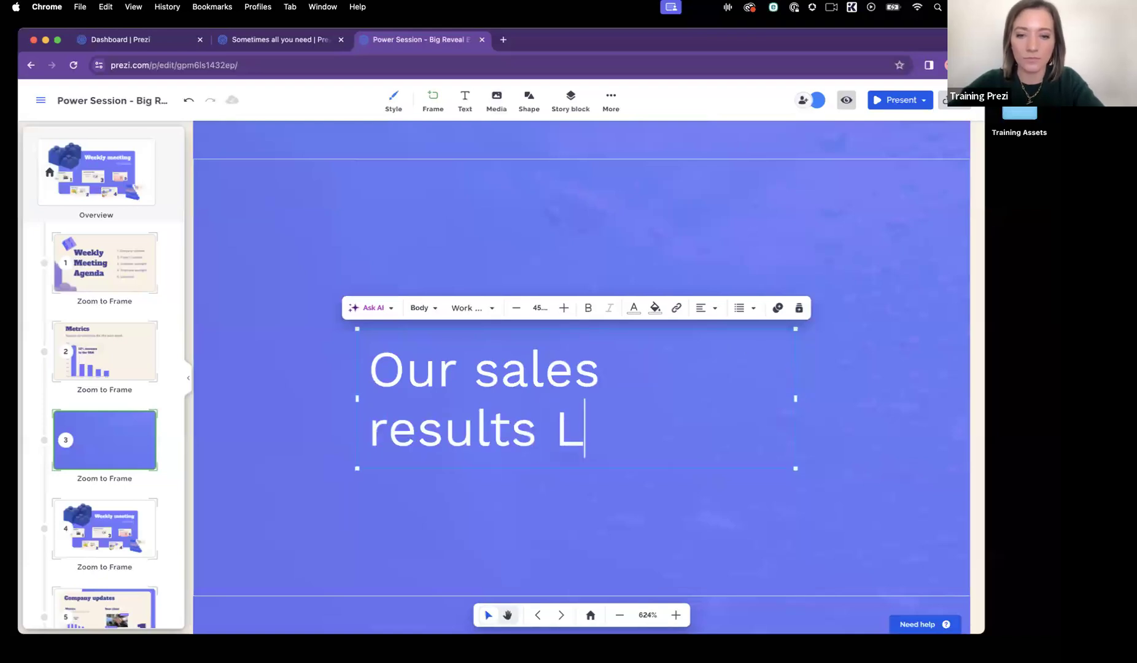
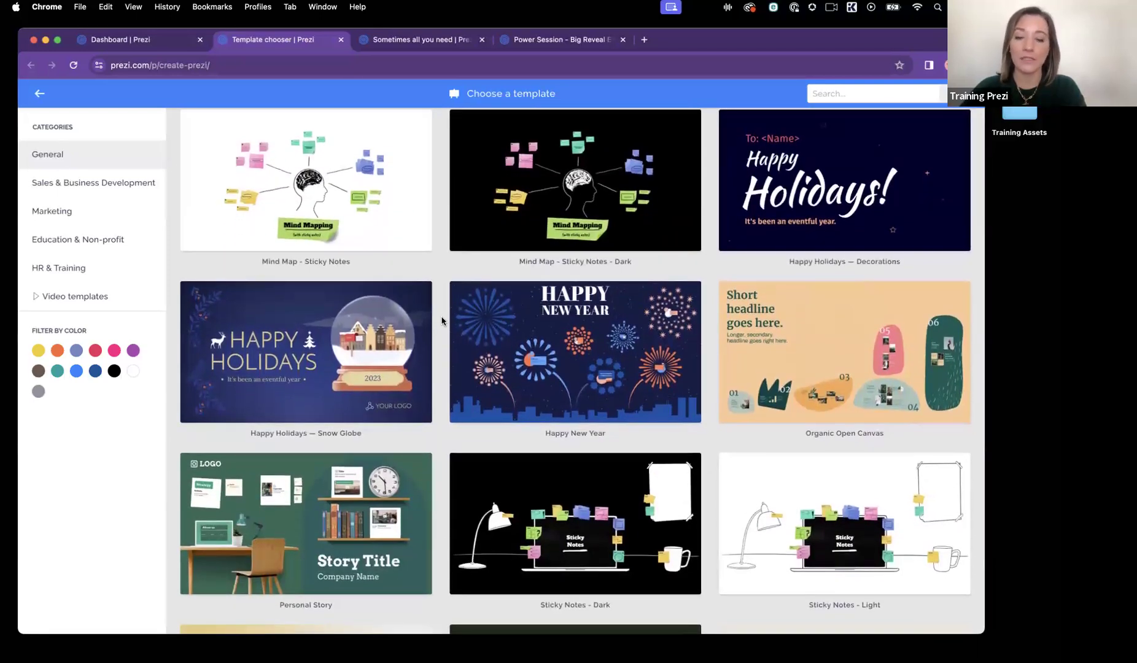
Find the "Sticky Notes - Dark" template among the general templates and create a presentation from it.
scroll(443, 320, down, 3)
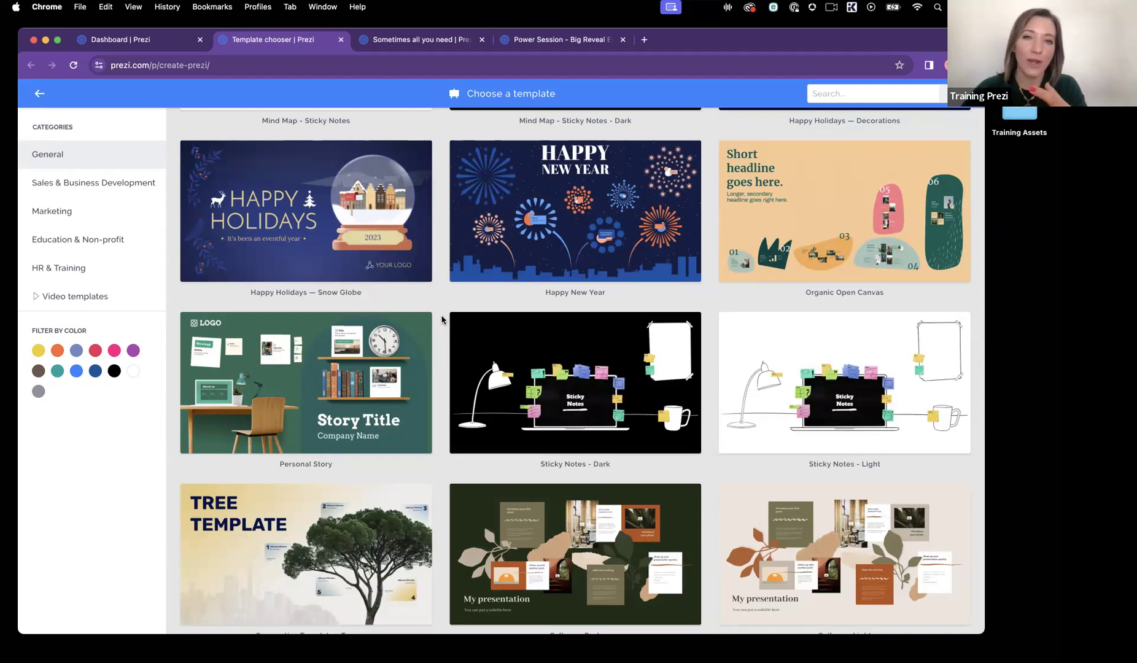
scroll(506, 403, down, 1)
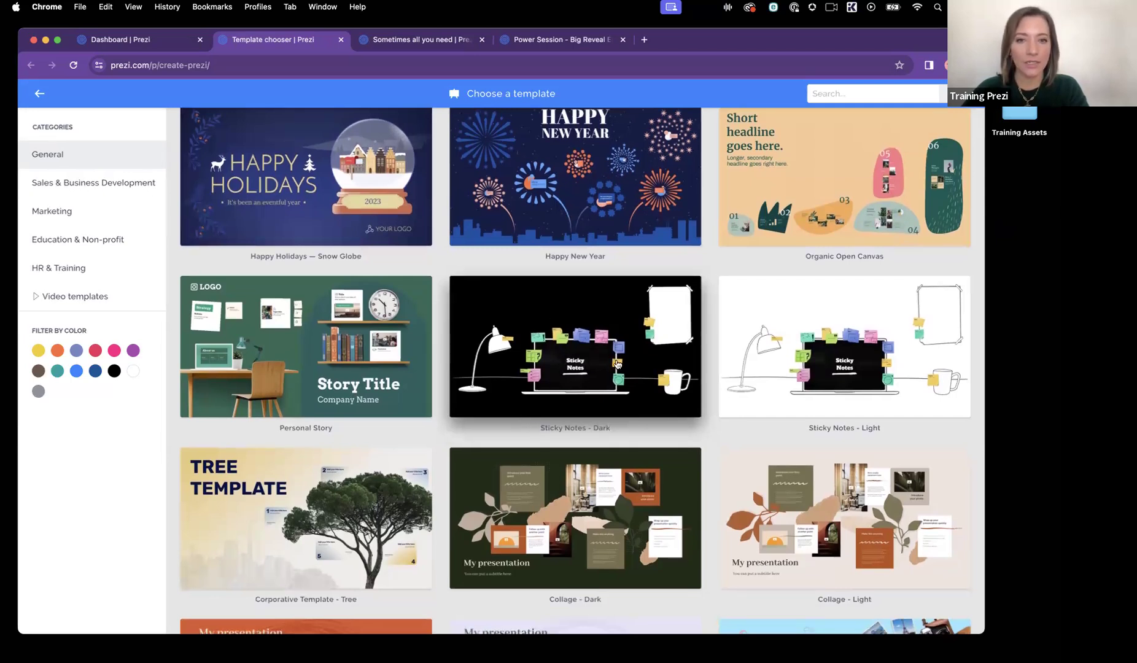
click(640, 362)
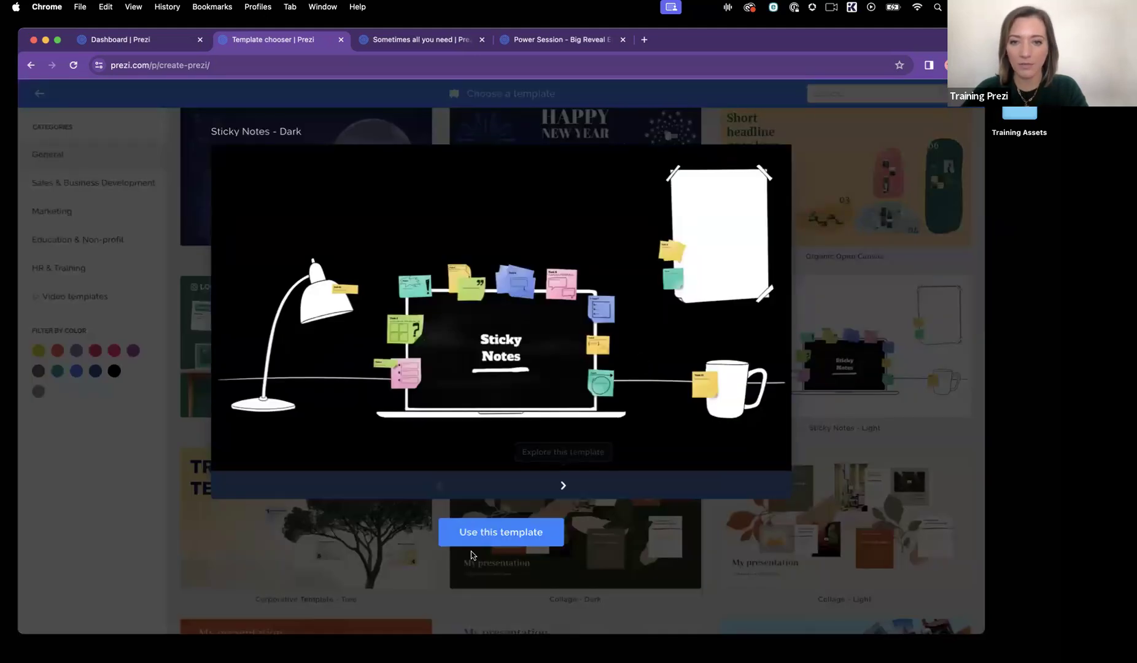
click(507, 533)
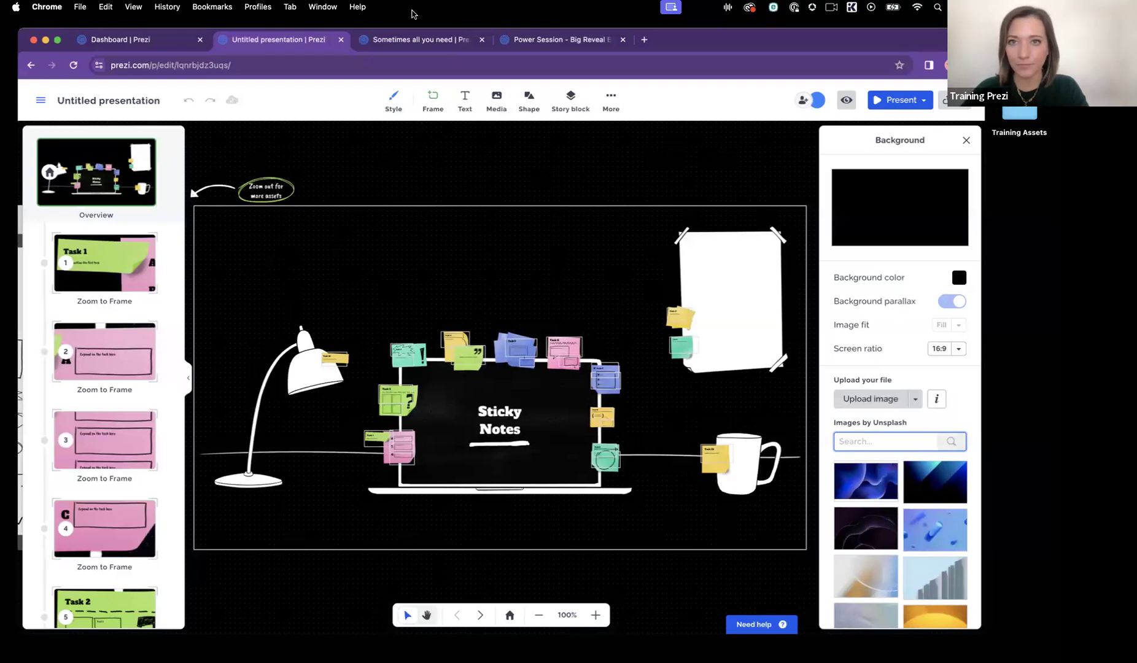
Switch to the "Sometimes all you need" presentation and remove the custom start point from its first frame.
click(407, 41)
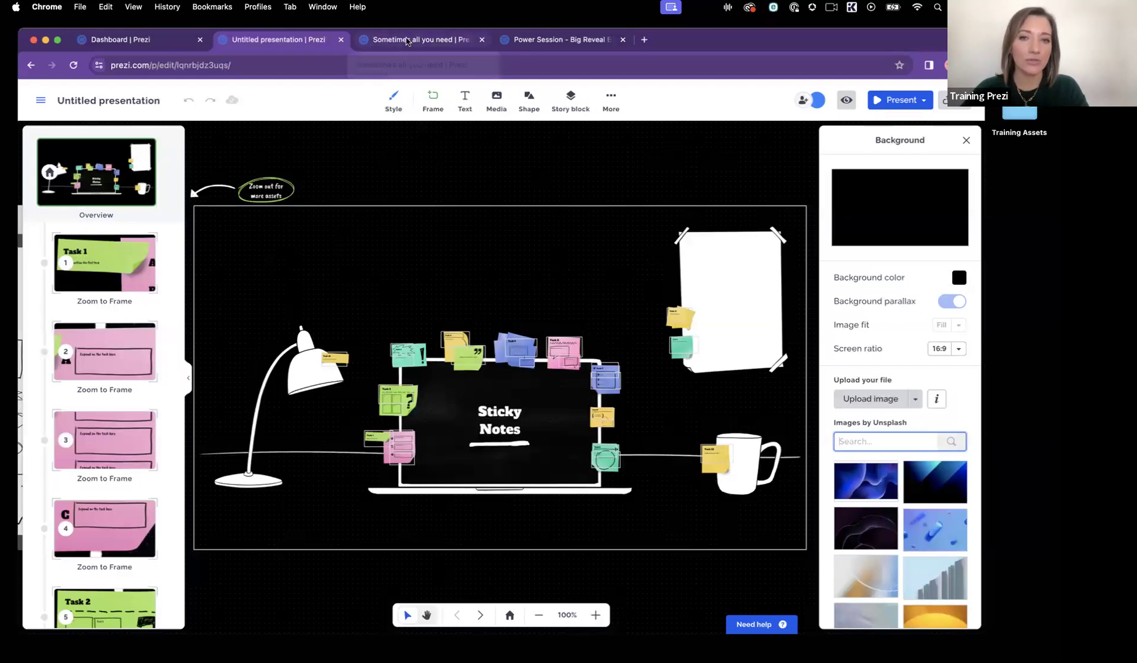
mouse_move(148, 208)
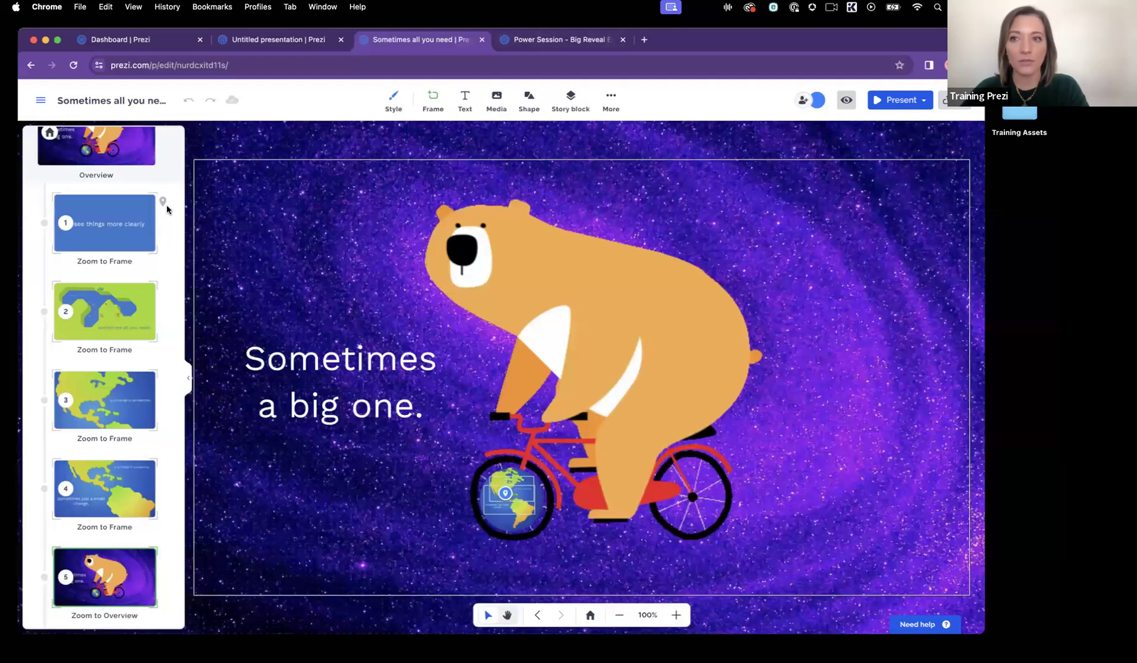
click(144, 207)
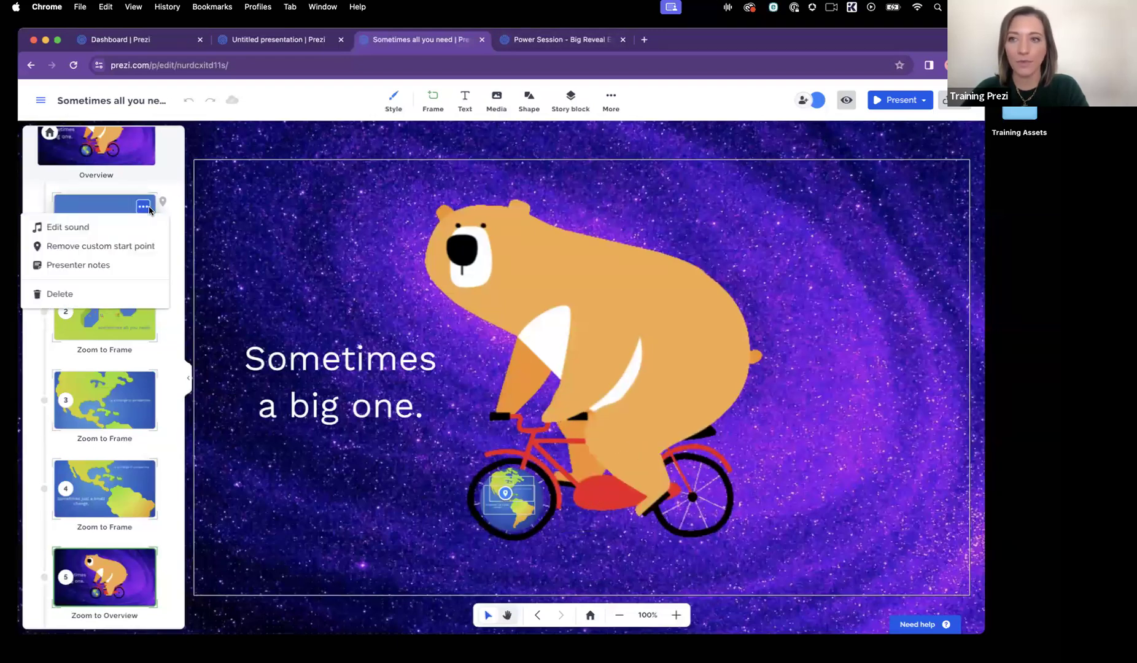
click(115, 248)
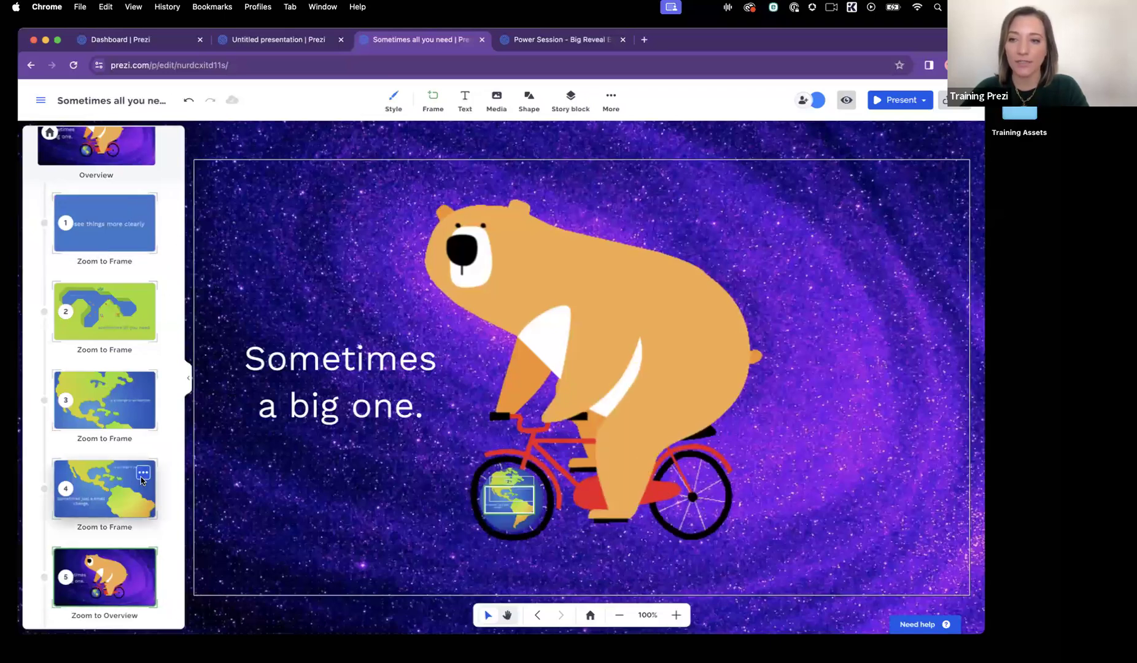
Set the fourth frame as the presentation's starting point and view that frame and the closing overview.
click(143, 473)
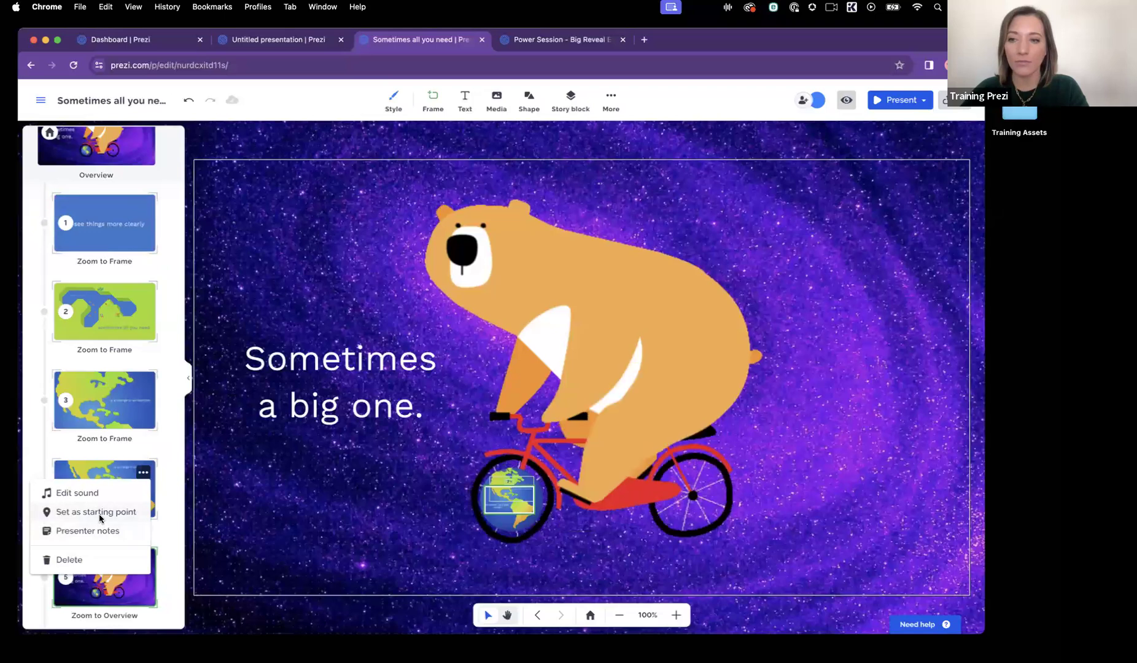
click(98, 513)
click(114, 488)
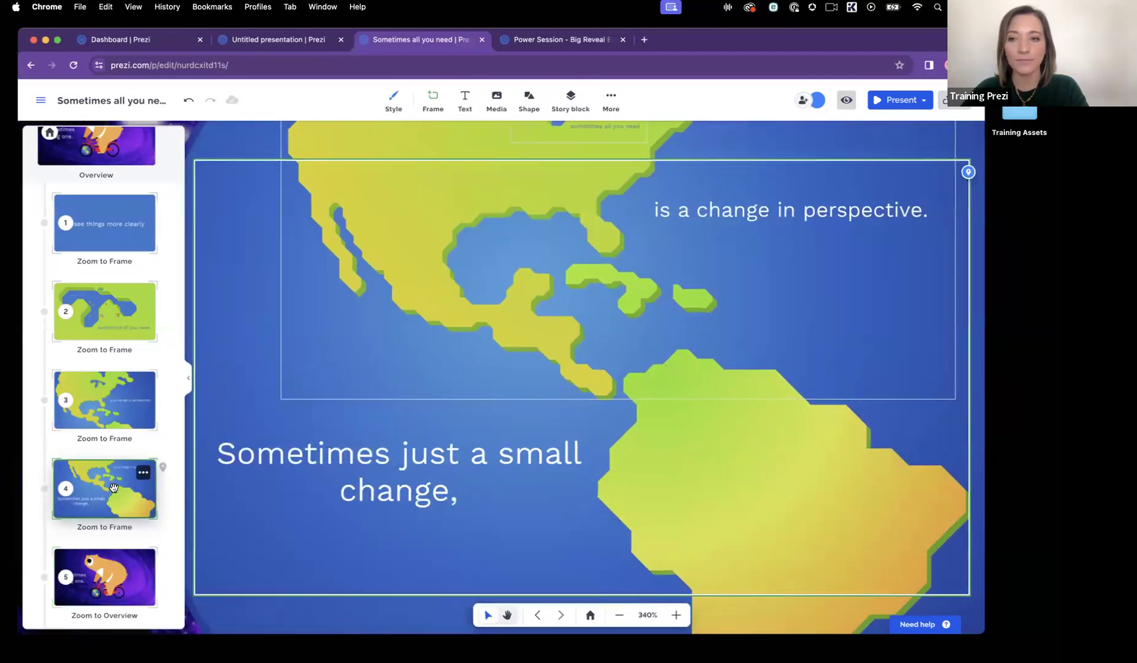
click(114, 574)
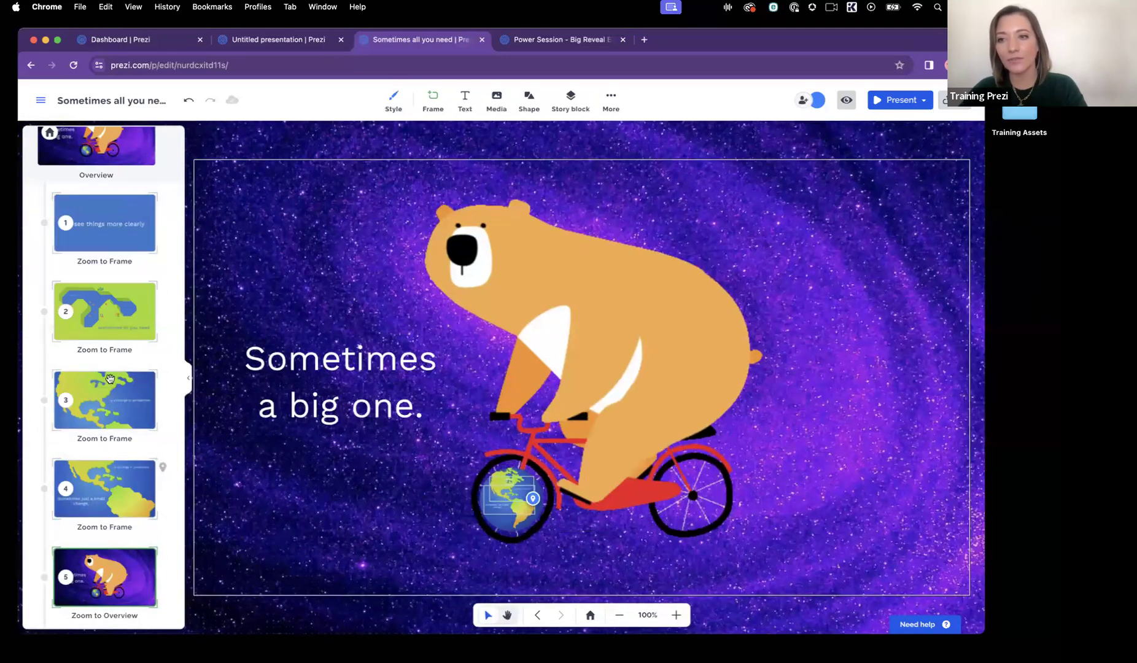
drag(102, 488, 142, 512)
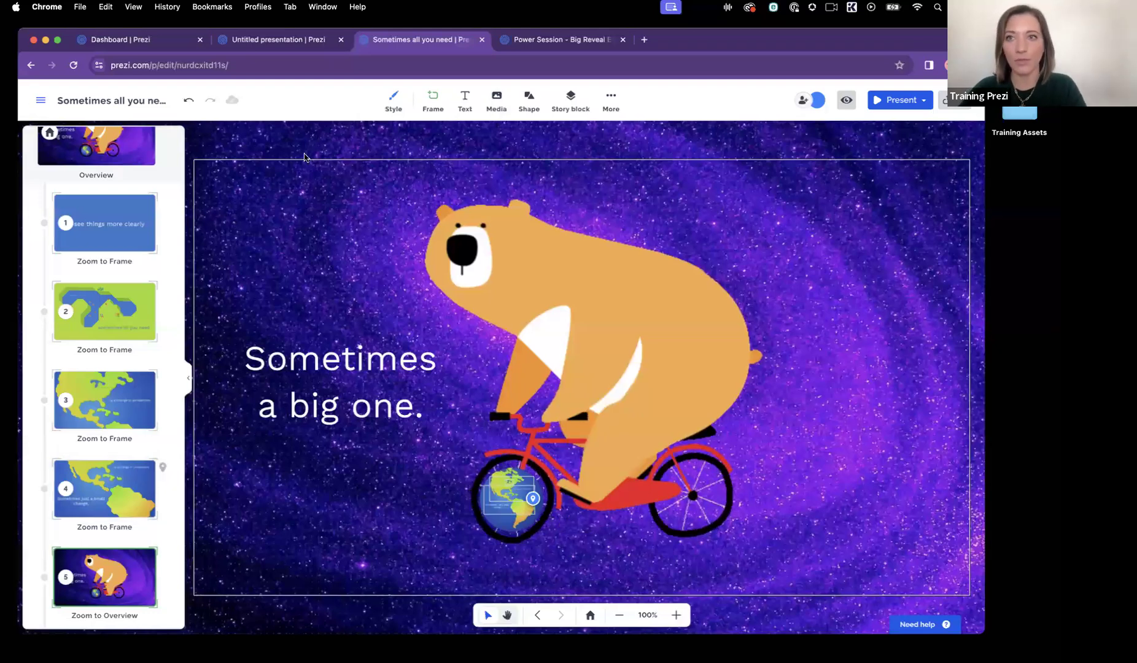
Present the untitled Sticky Notes presentation, step forward through the first Task 1 frames and back to the overview, and exit.
click(234, 40)
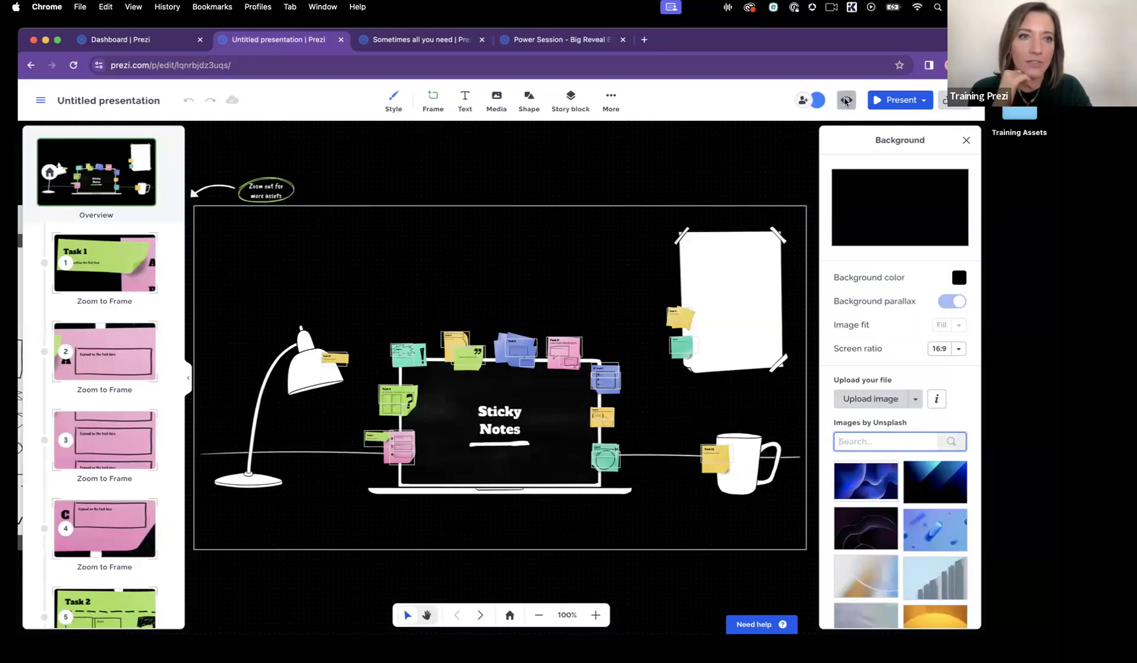
click(898, 101)
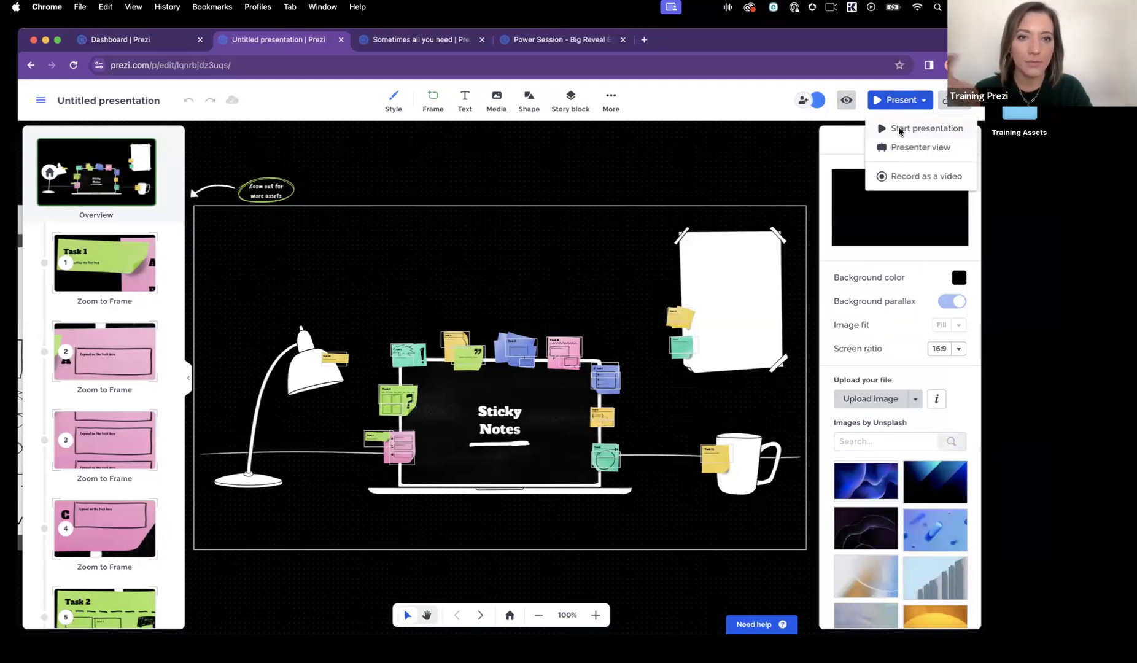
click(898, 127)
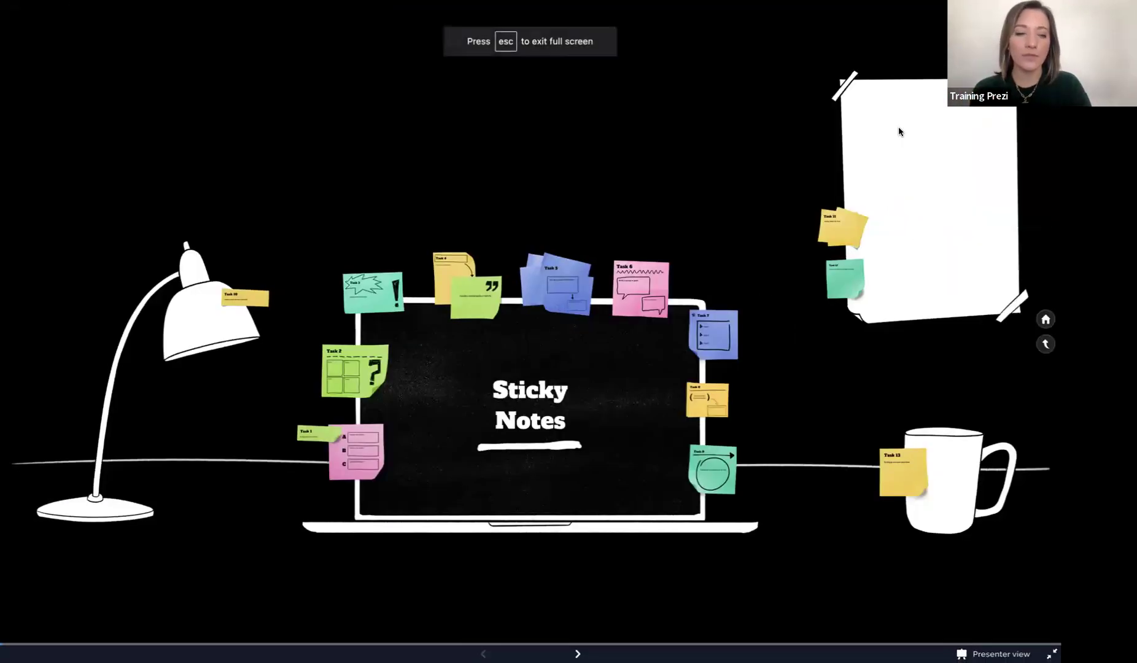
key(Right)
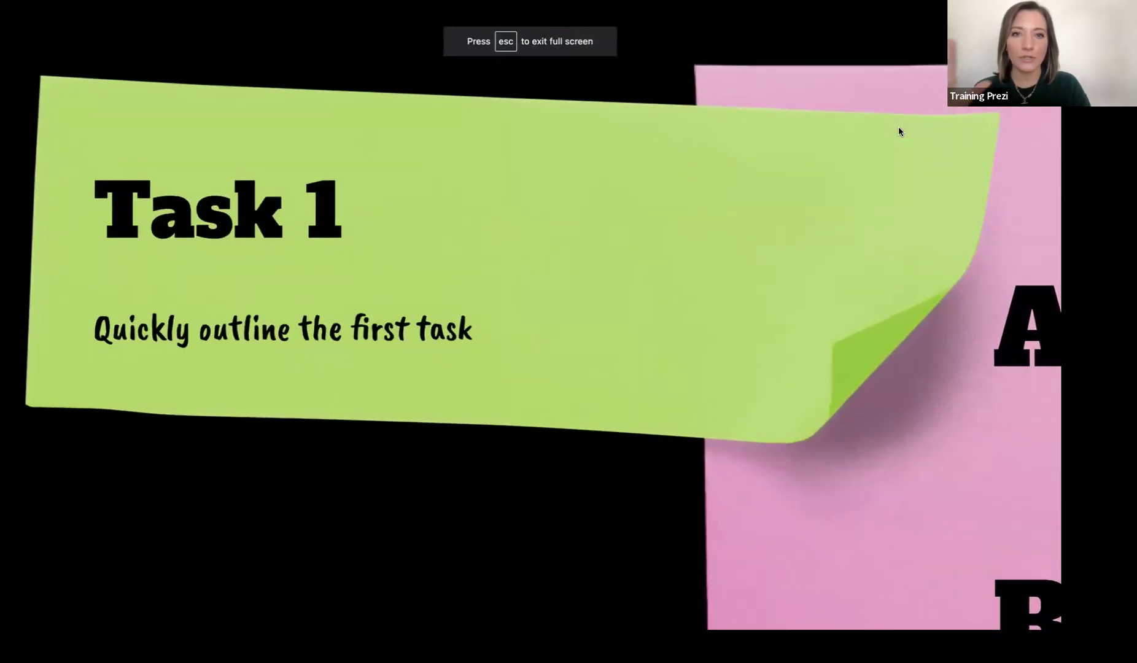
key(Right)
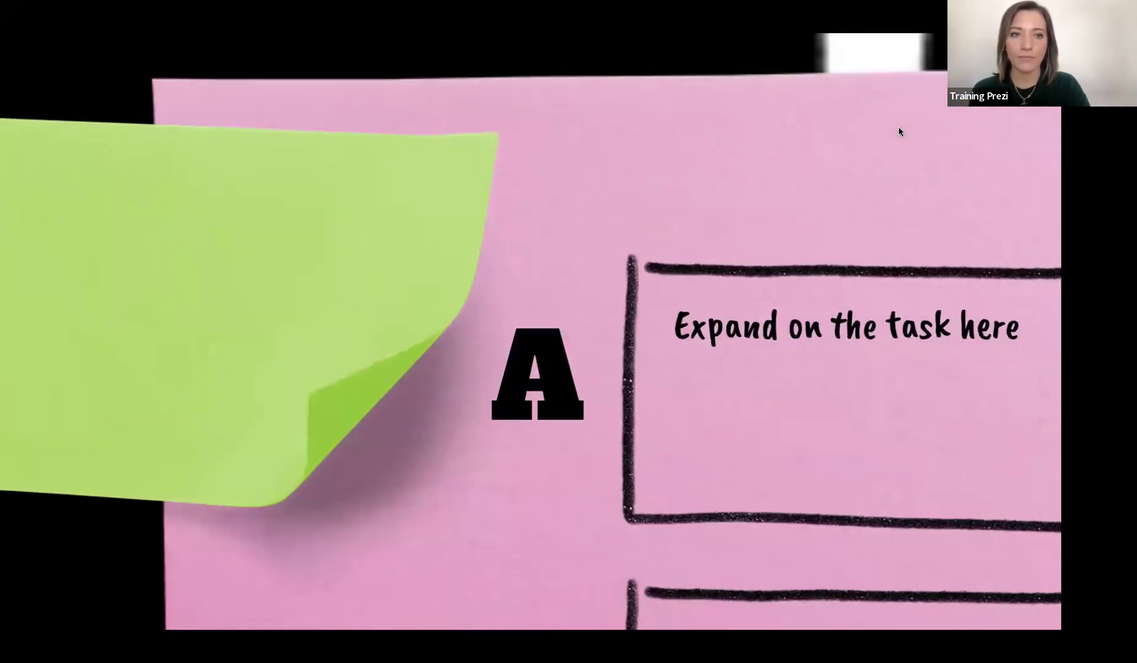
key(Right)
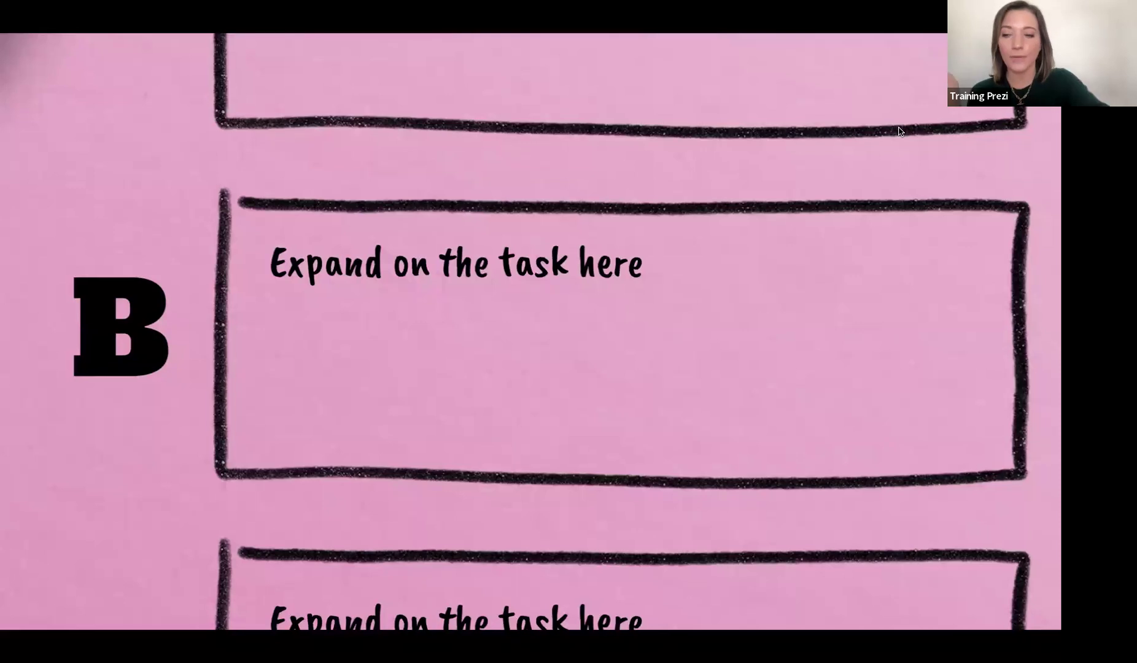
key(Left)
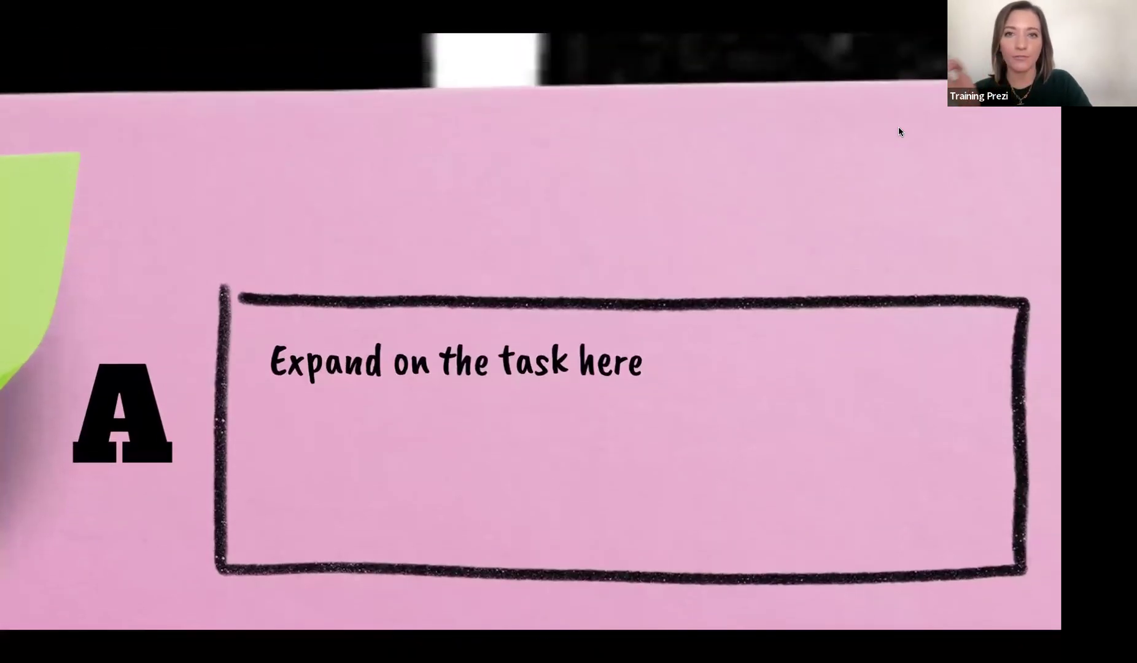
key(Left)
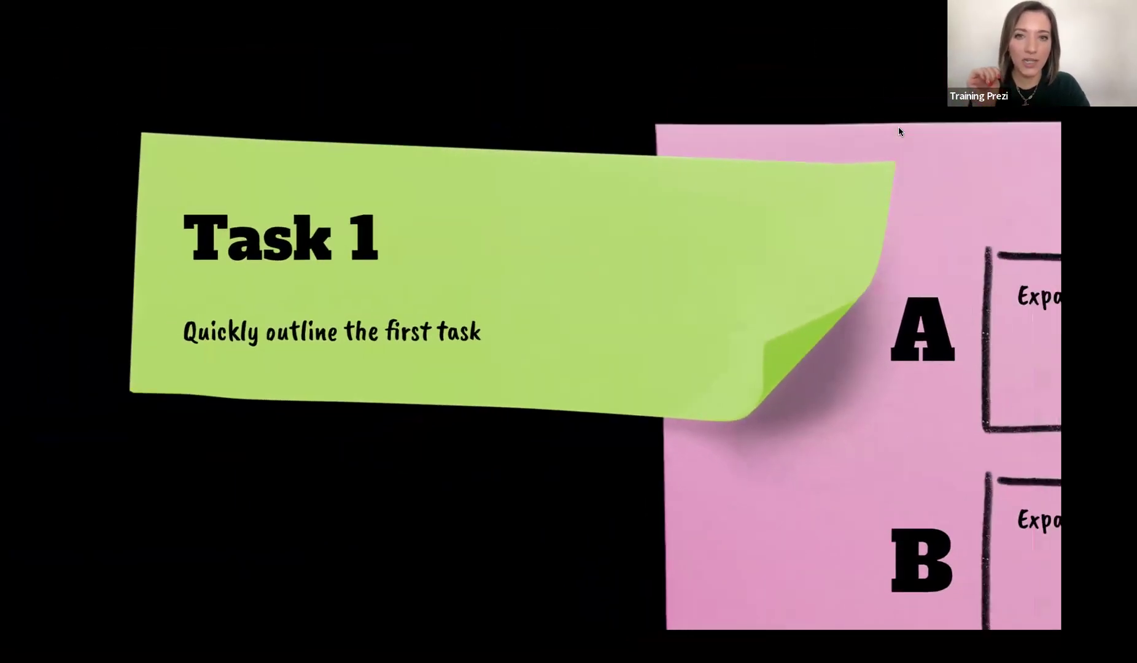
key(Left)
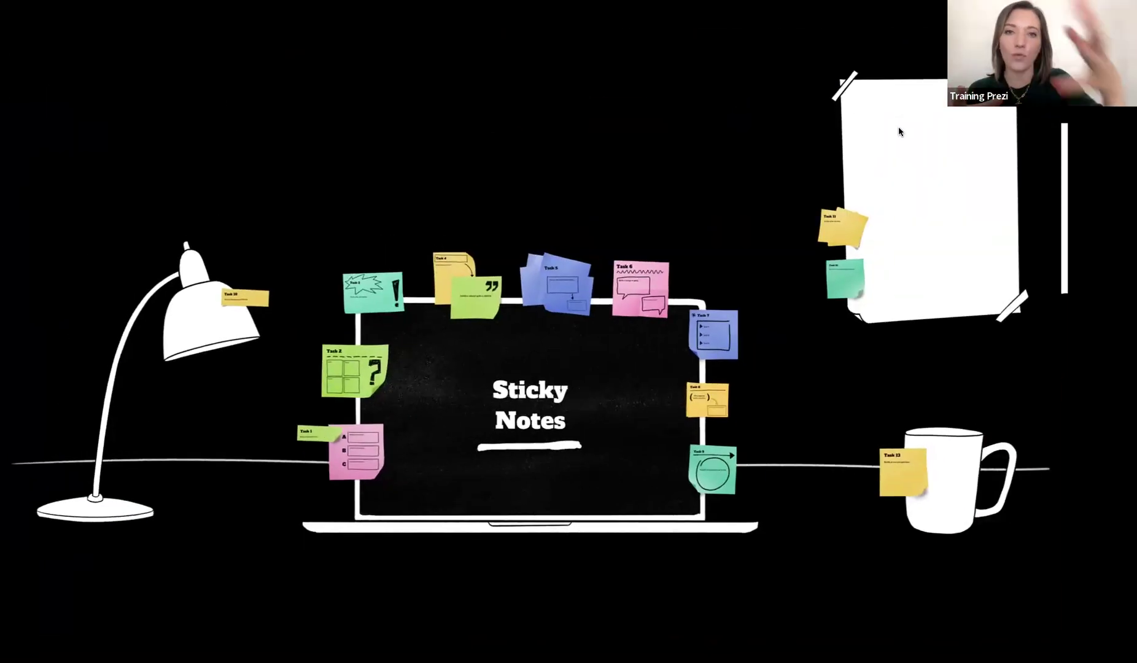
key(Escape)
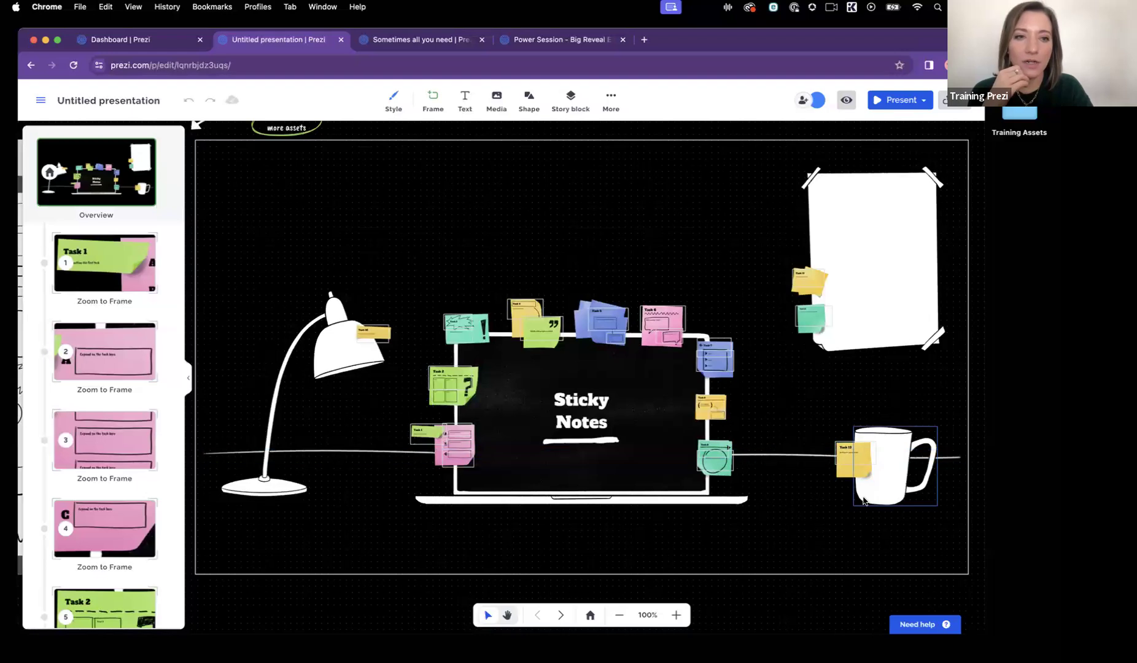
Delete the Task 13 sticky note on the mug and its leftover zoom frame.
scroll(830, 499, right, 4)
scroll(830, 499, down, 1)
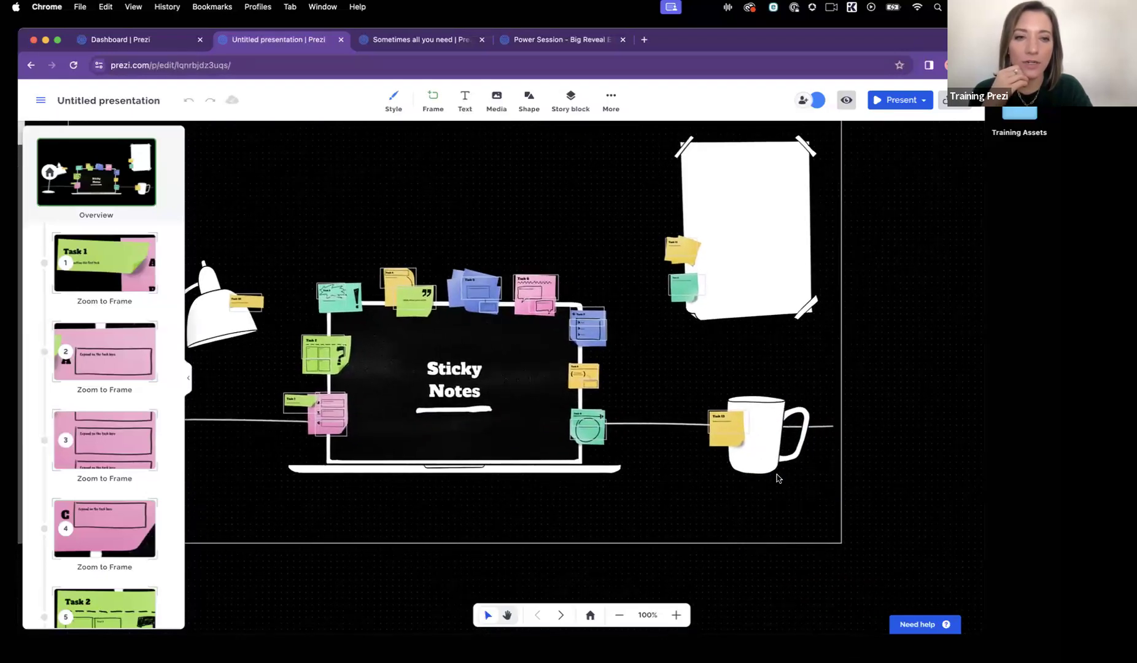
scroll(776, 479, up, 5)
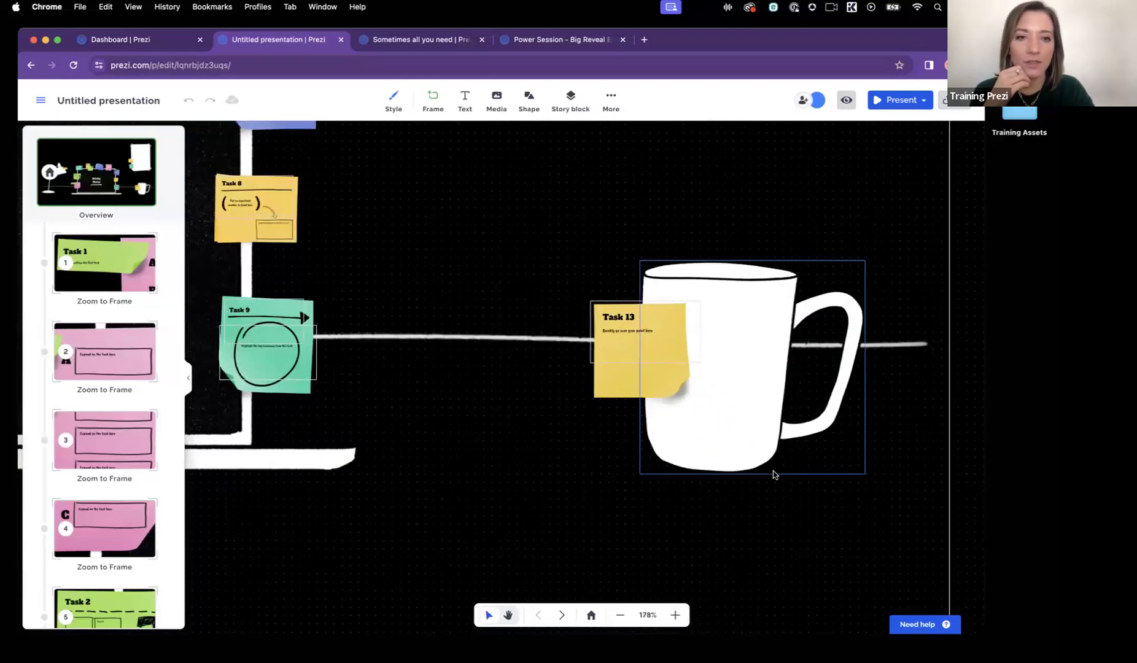
scroll(839, 503, right, 3)
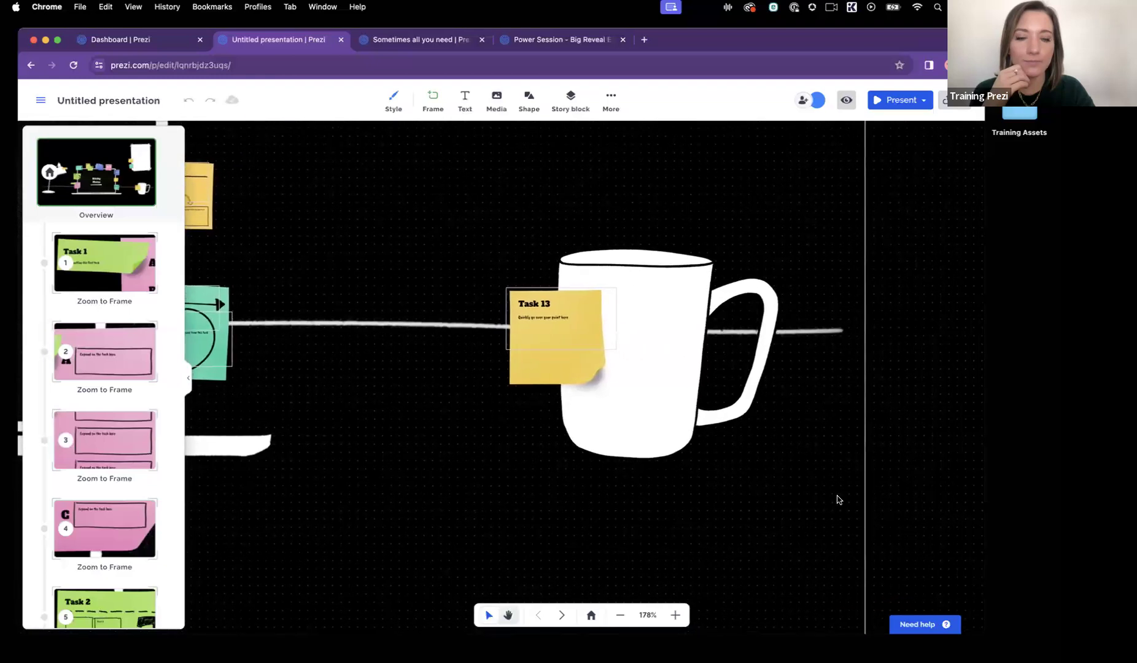
click(544, 366)
key(Delete)
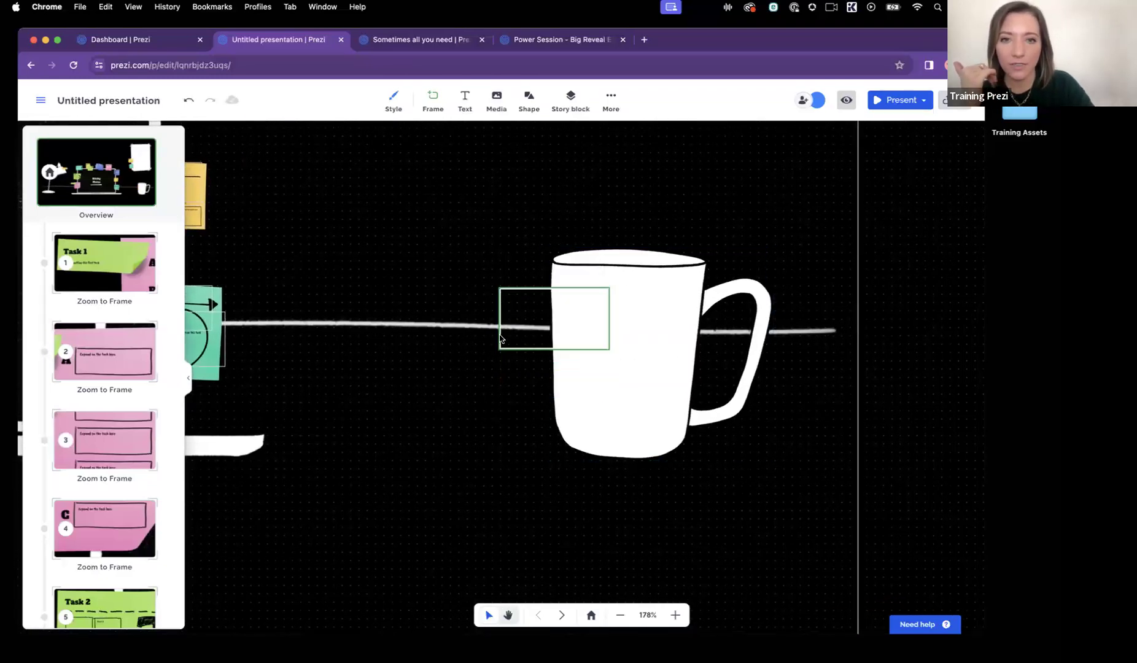
click(501, 338)
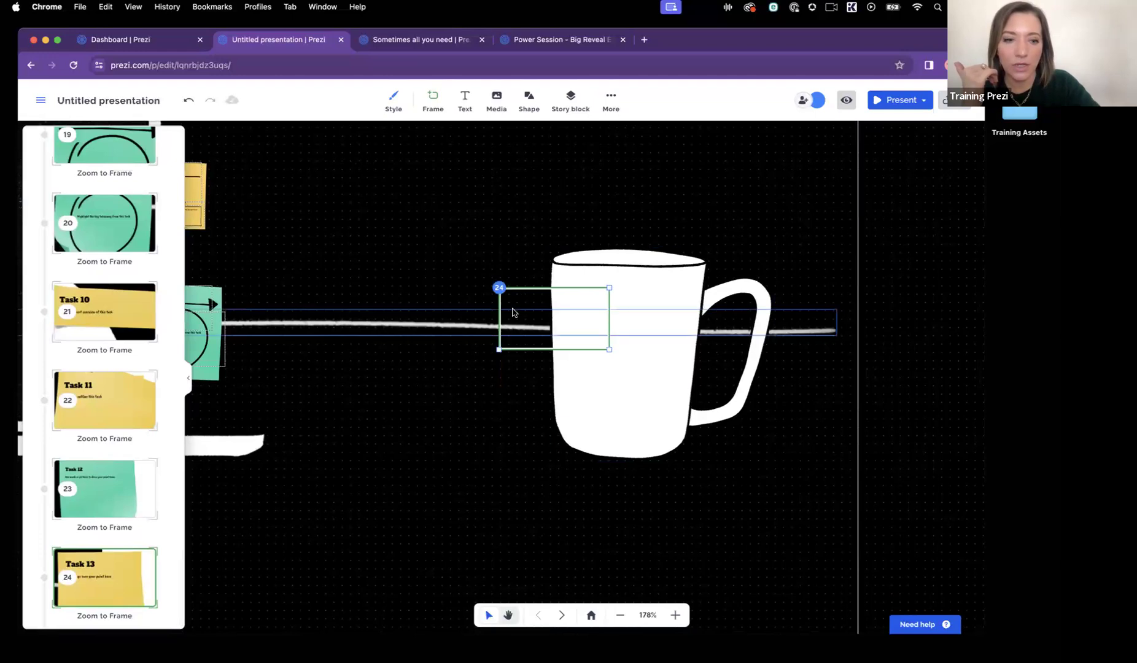
key(Delete)
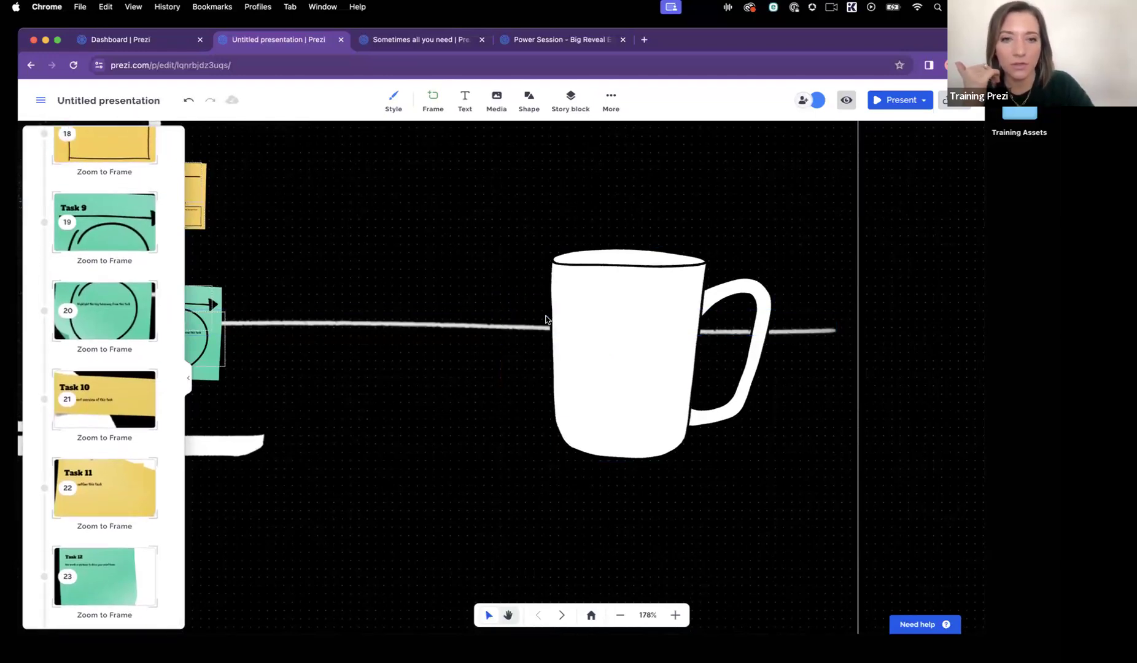
Nudge the mug slightly down and to the left, and add a small zoom frame that fits within its white body.
drag(620, 393, 591, 411)
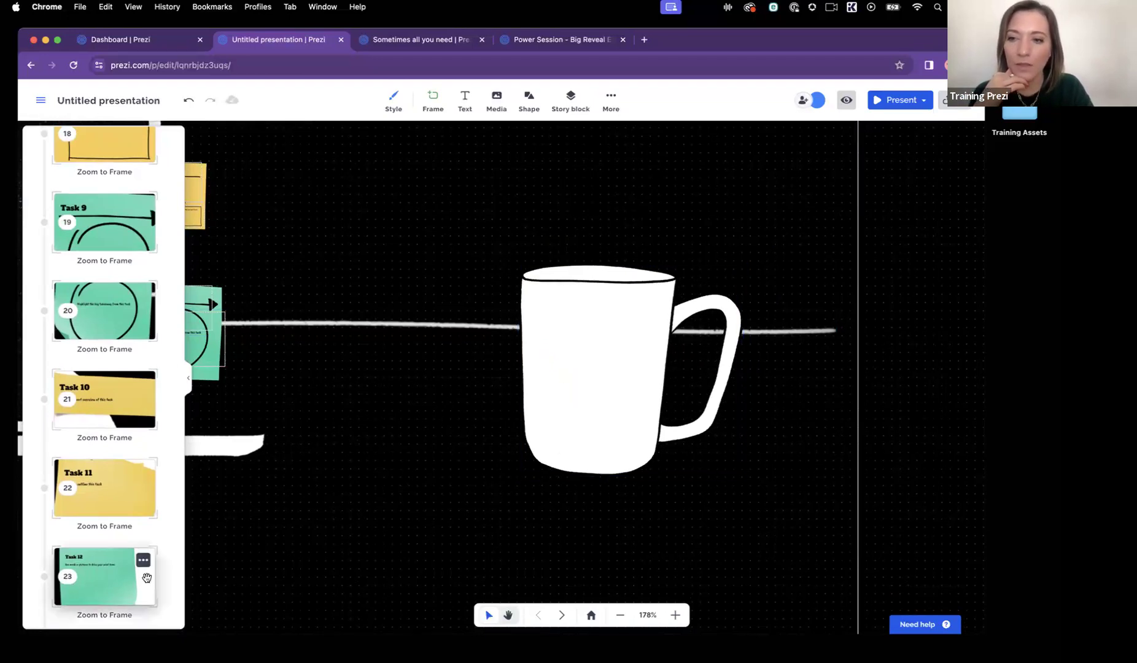
click(433, 99)
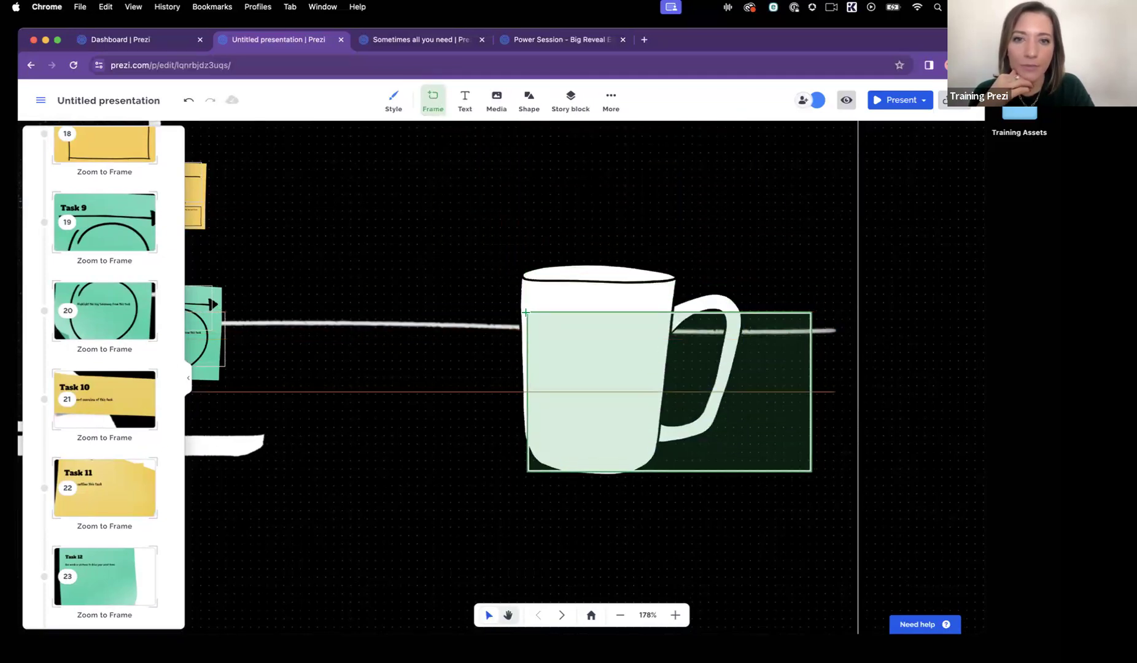
click(526, 309)
drag(812, 471, 653, 408)
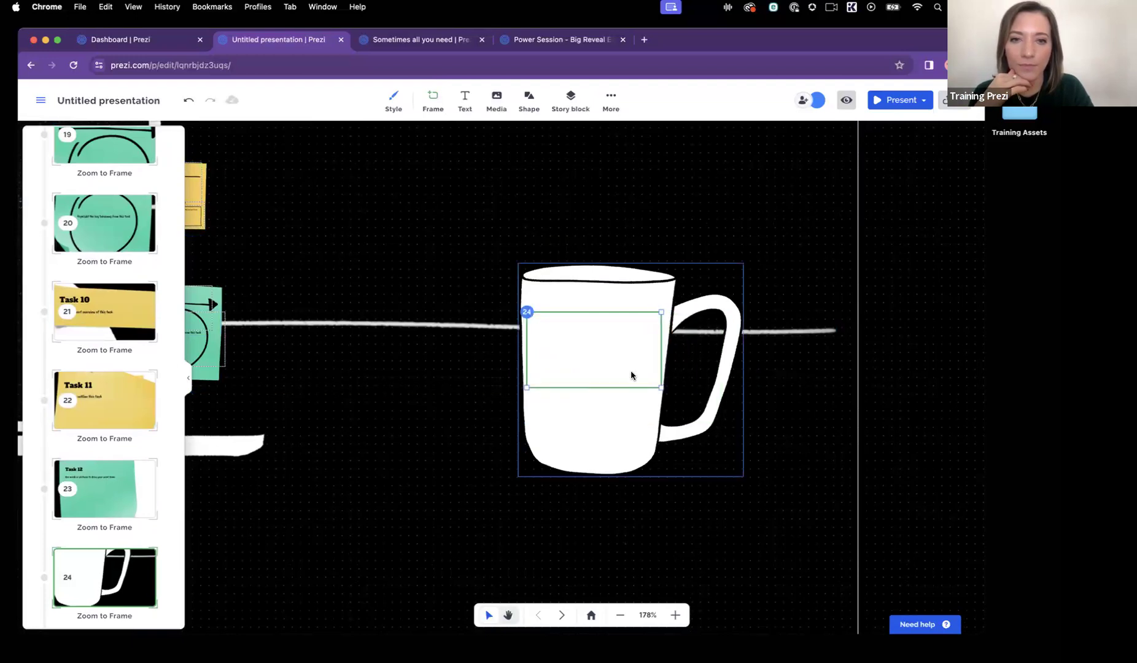
click(609, 334)
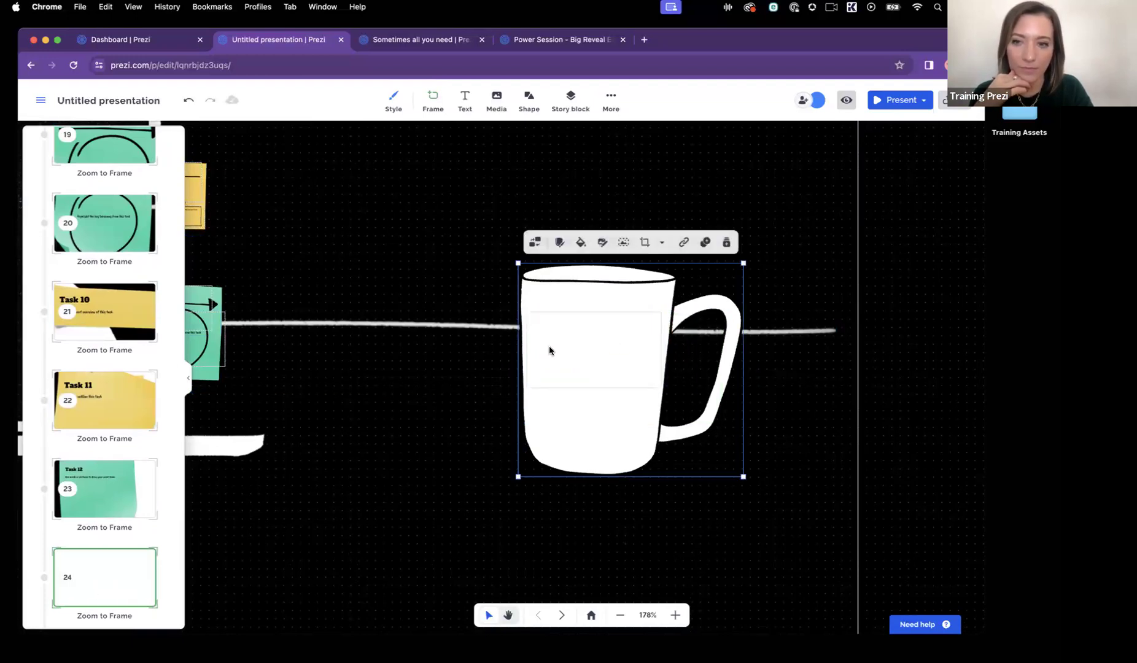
Zoom to the new mug frame, add the text "As I was pondering over my morning cup of coffee . . . ." and center it in the frame.
click(101, 582)
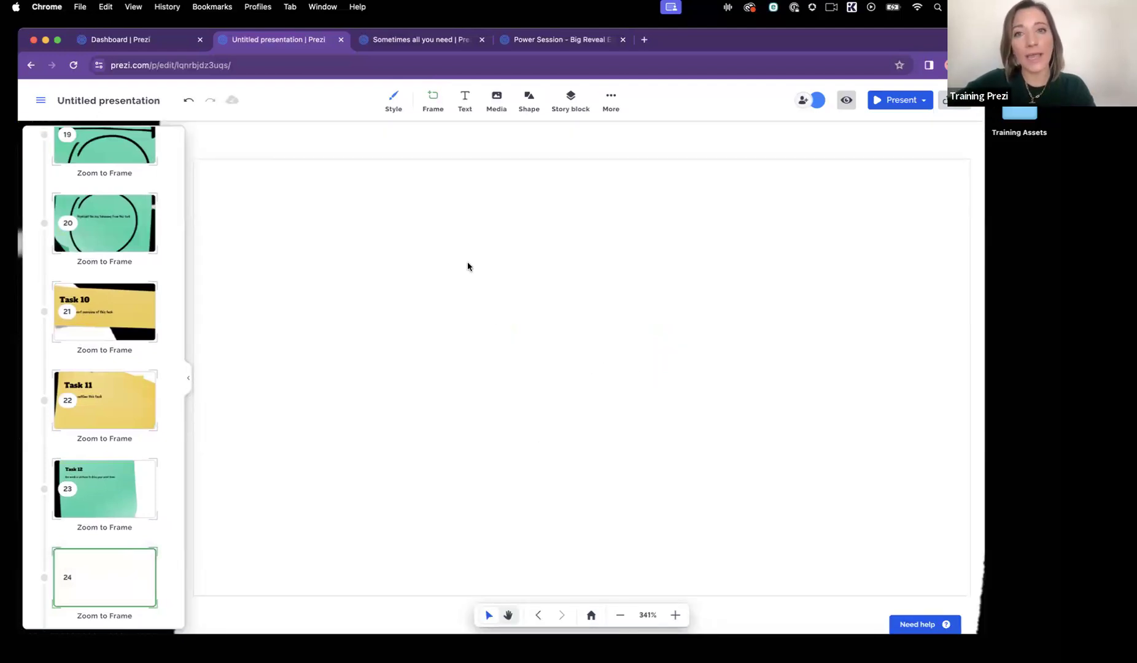
click(465, 98)
click(499, 400)
text(As I was)
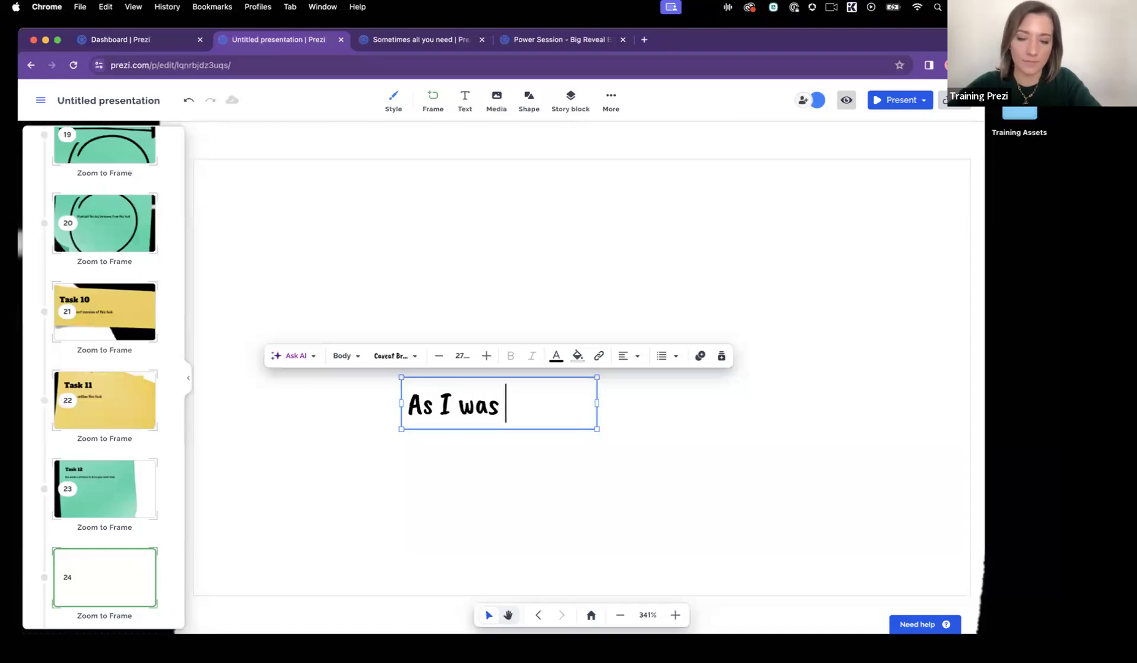
text( ponder)
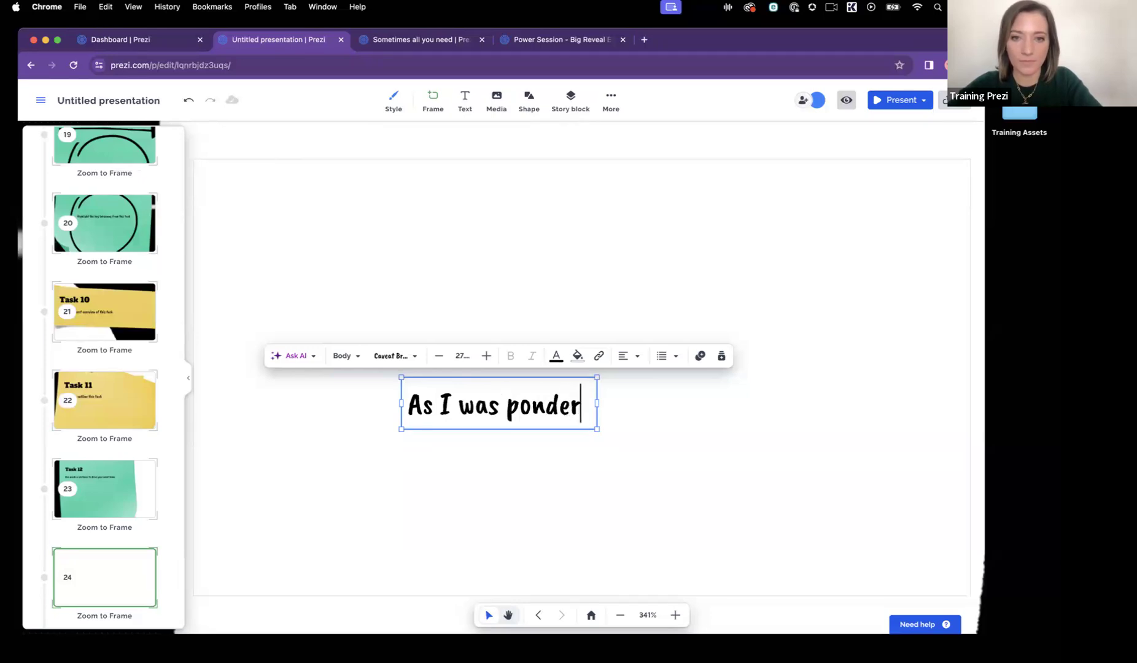
text(ing over my or)
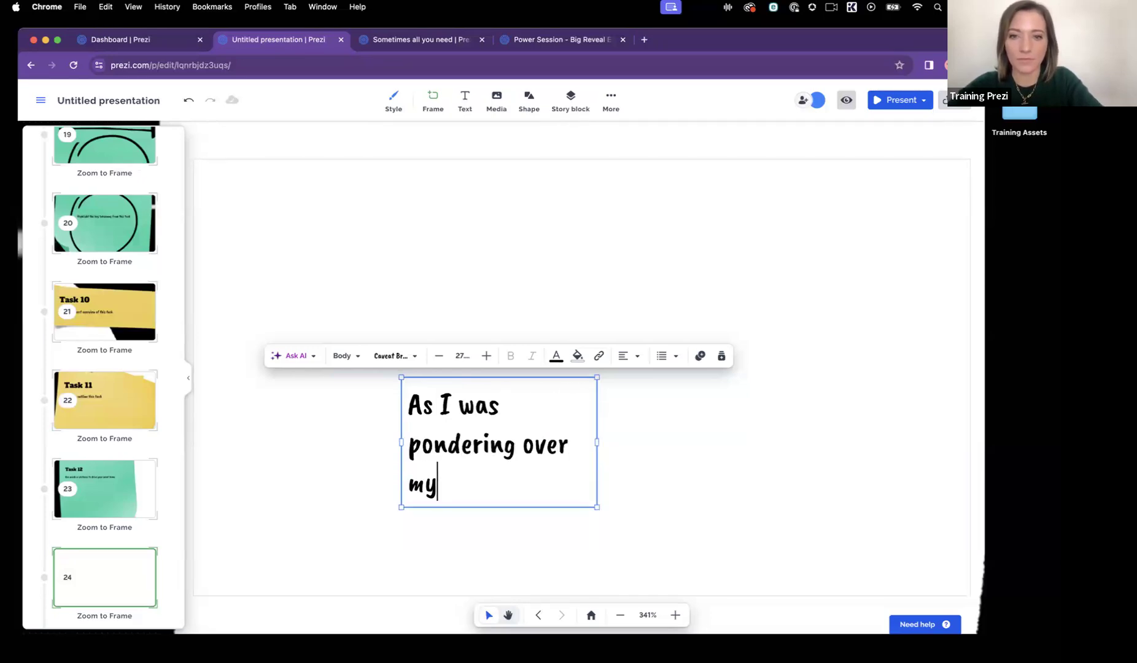
key(BackSpace)
key(BackSpace)
text(mon)
key(BackSpace)
text(rning cup of coffee ....)
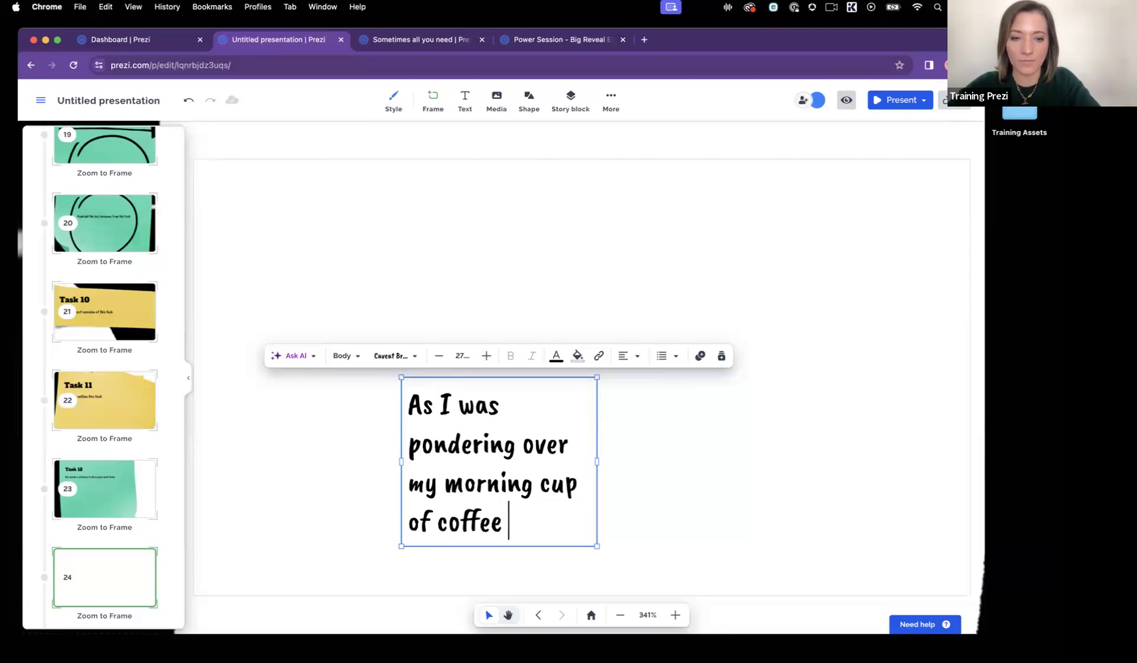
click(810, 442)
drag(521, 462, 568, 381)
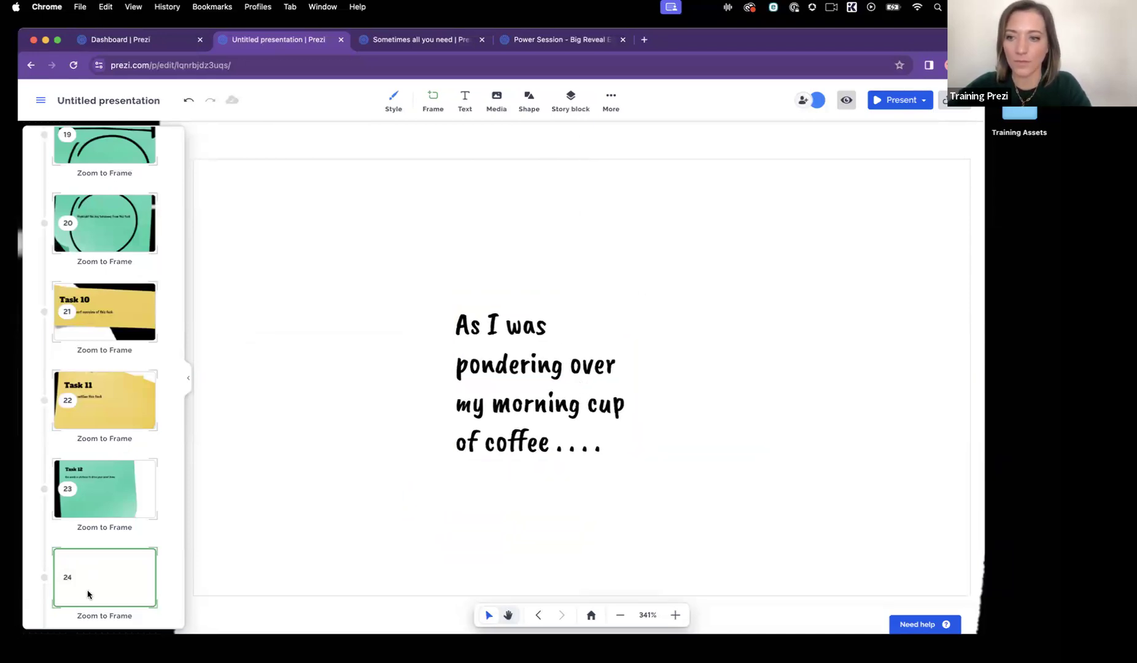
Move the coffee text frame to the first position in the path and set it as the starting point.
mouse_move(122, 579)
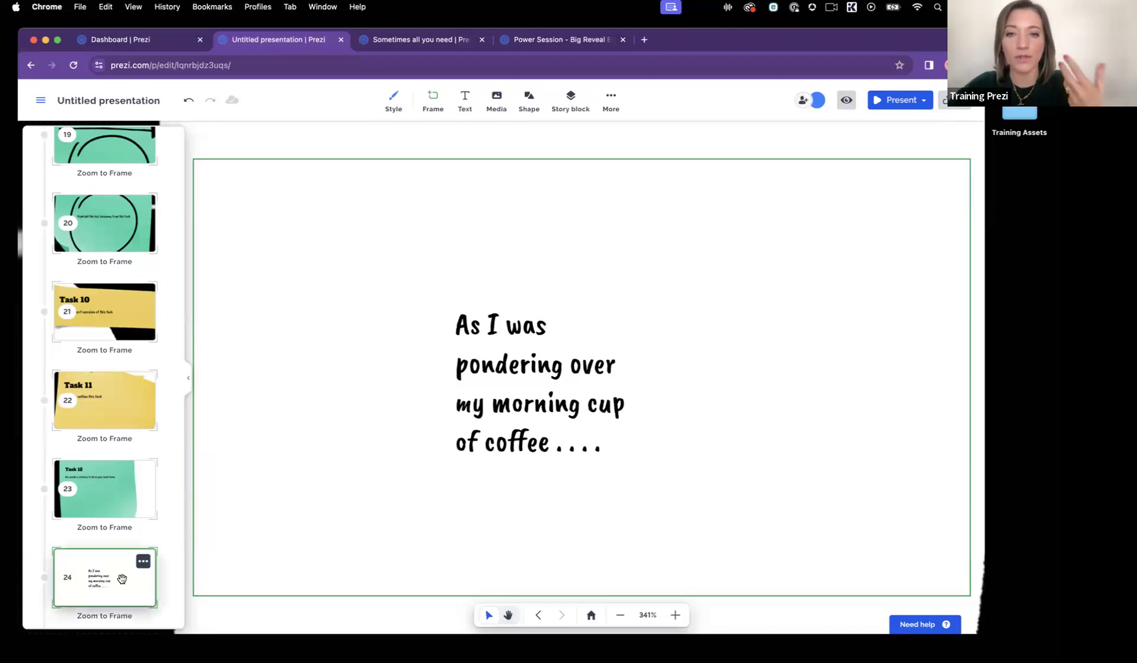
drag(122, 578, 152, 270)
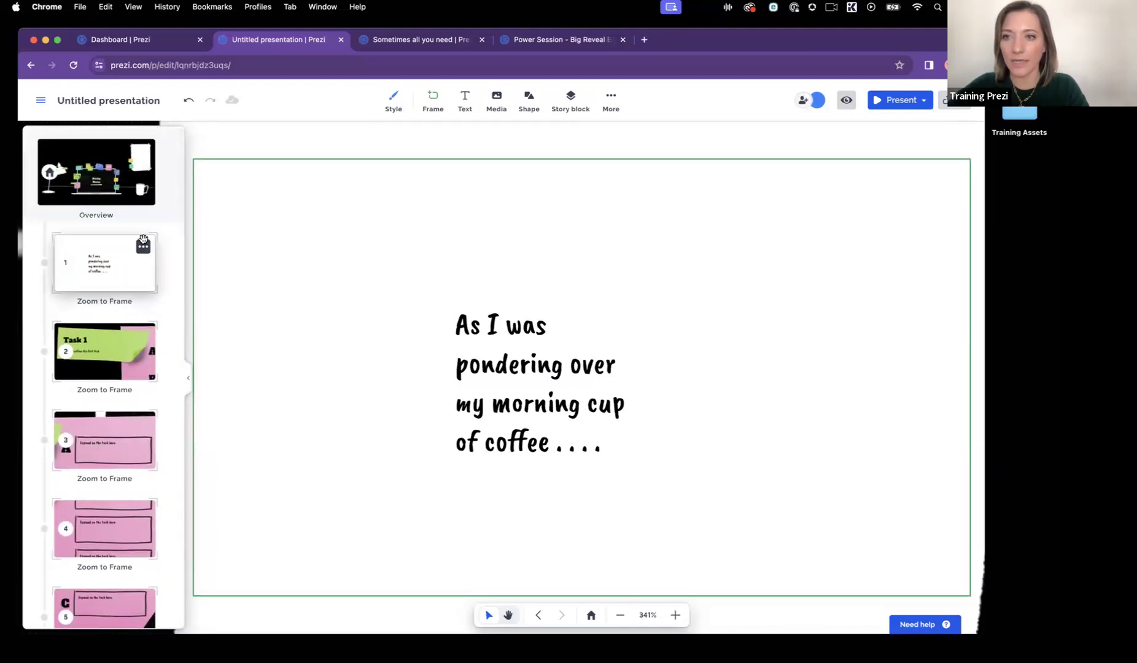
click(143, 246)
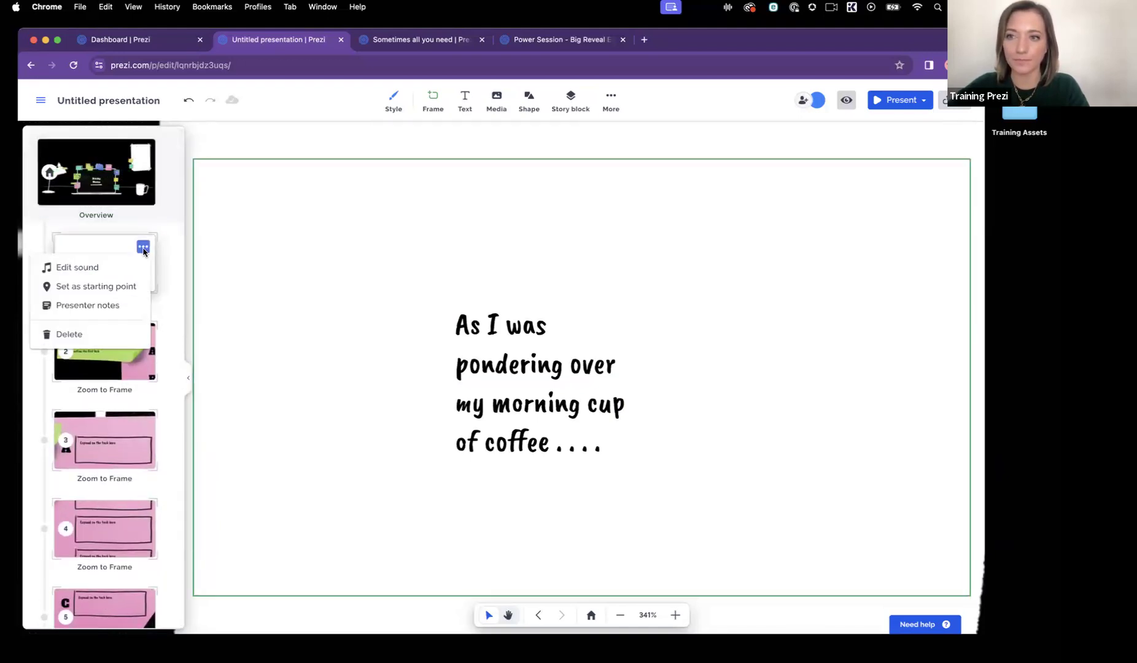
click(108, 289)
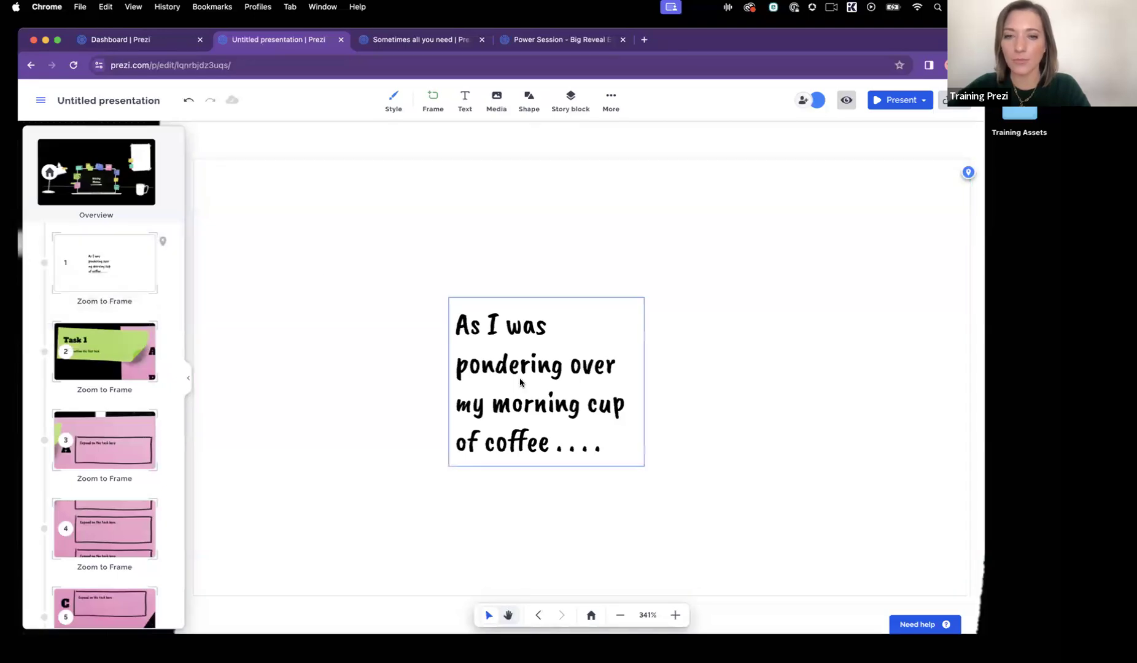
Add a larger zoom frame around the whole mug, stretched to leave empty black space beside the mug.
scroll(391, 412, down, 5)
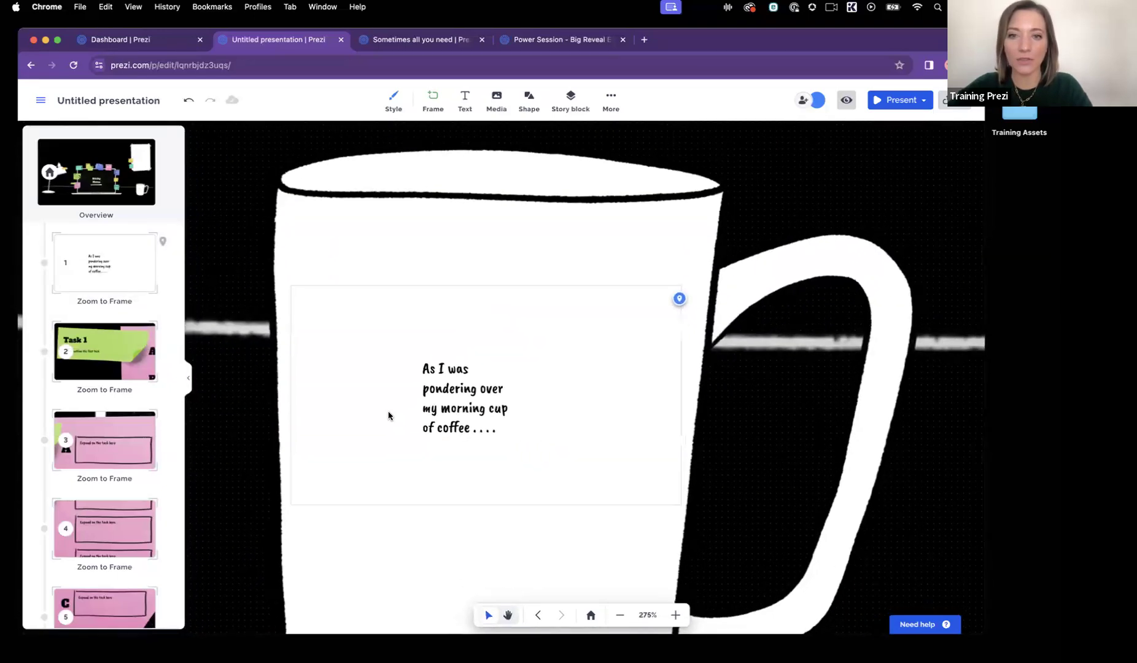
scroll(388, 415, down, 2)
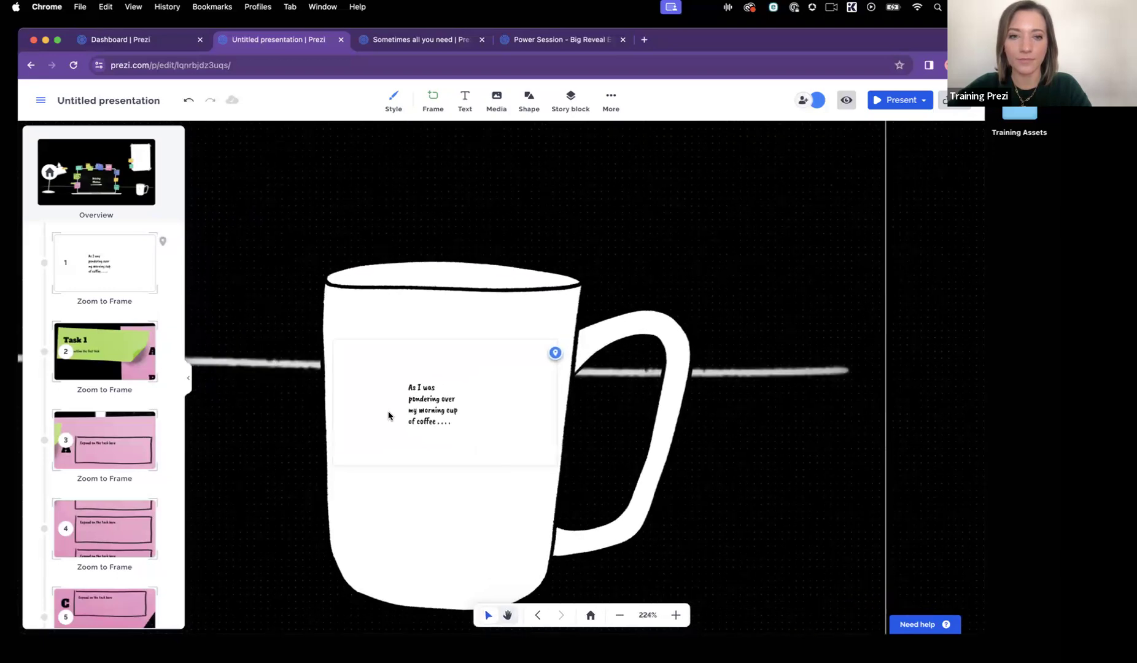
scroll(375, 435, down, 1)
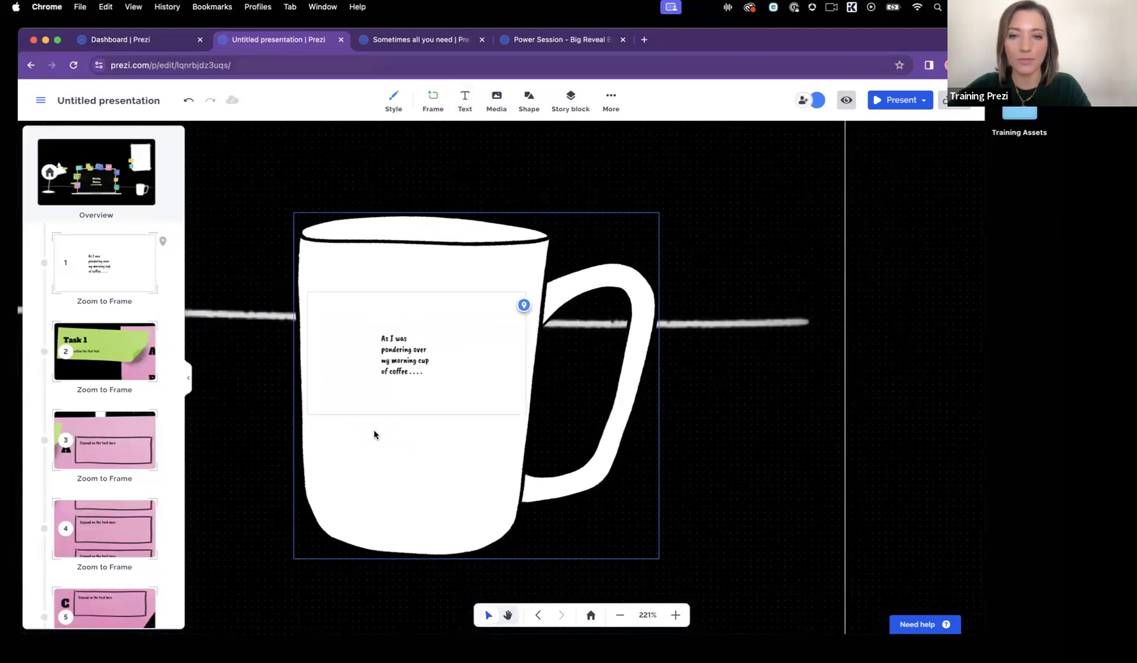
click(464, 98)
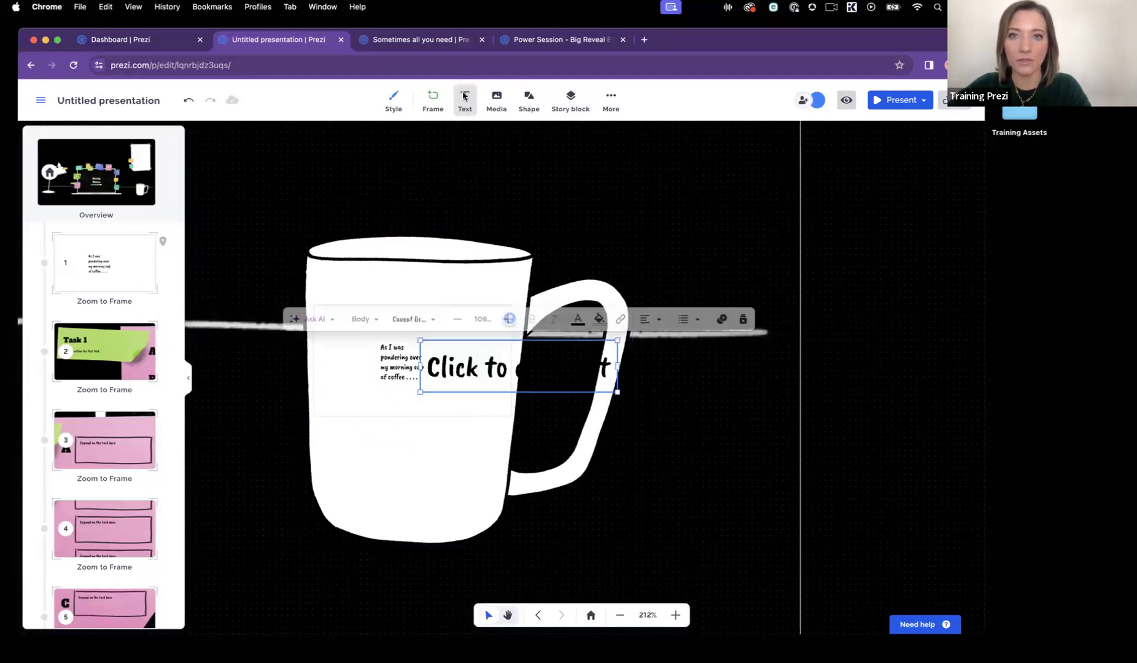
click(446, 205)
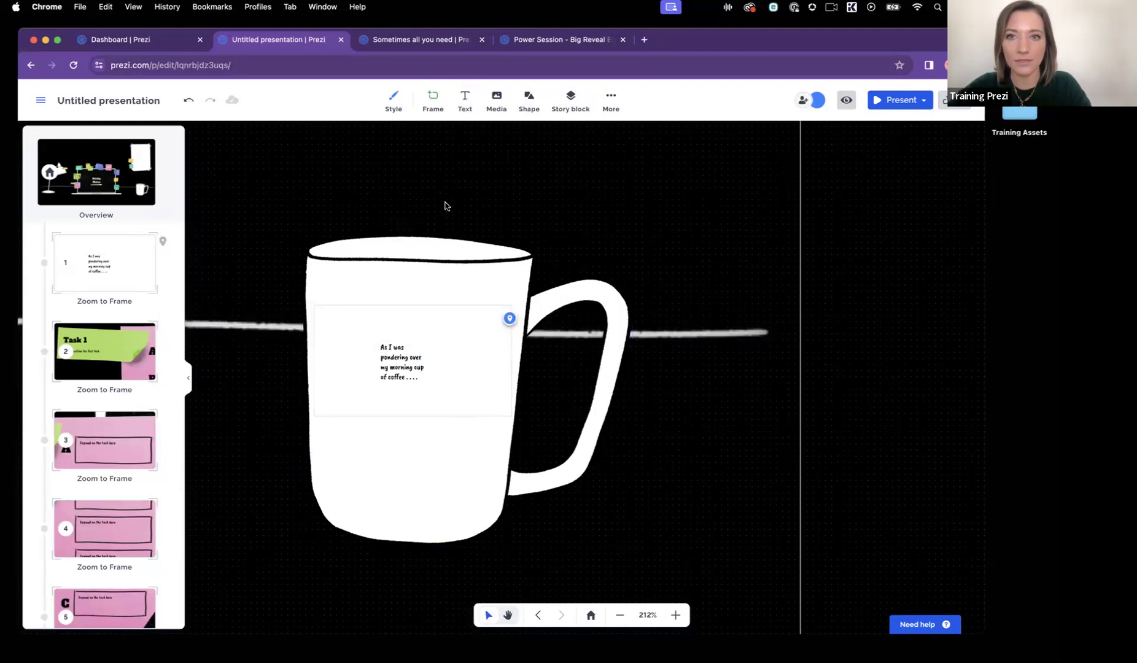
click(435, 106)
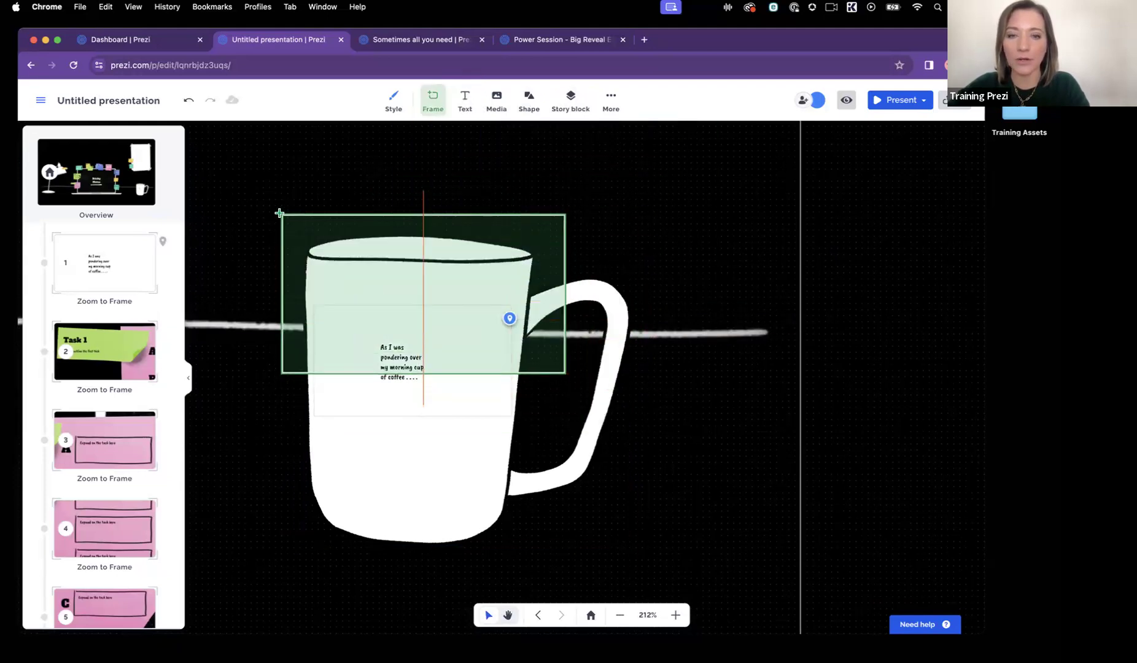
click(279, 213)
drag(563, 373, 708, 487)
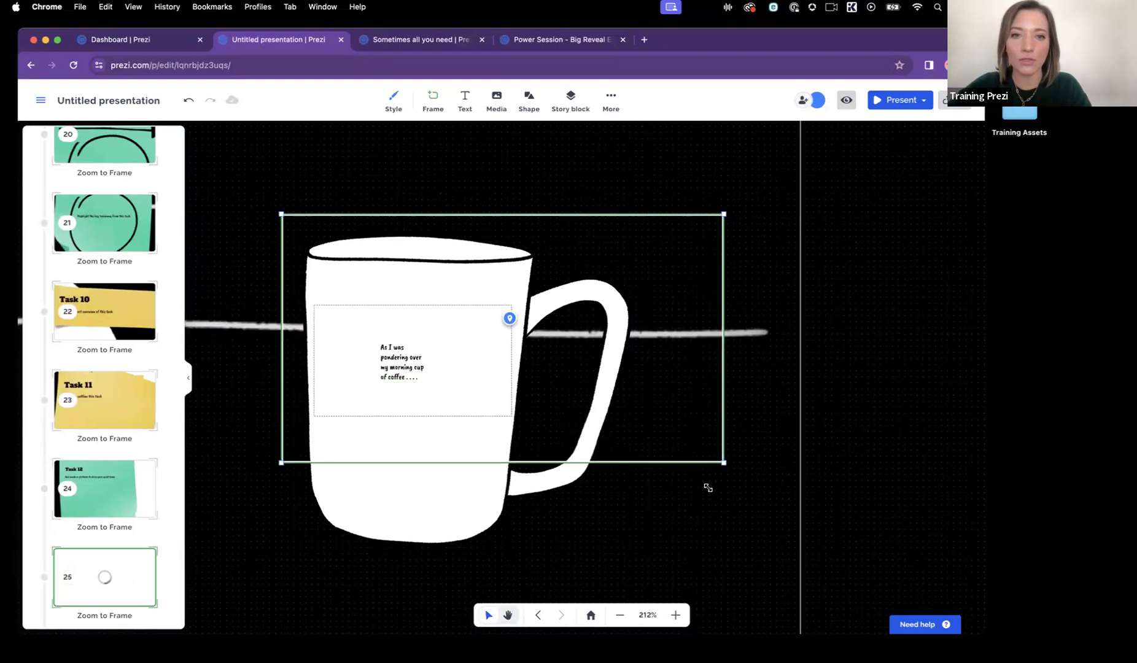
drag(283, 464, 241, 569)
scroll(309, 514, down, 5)
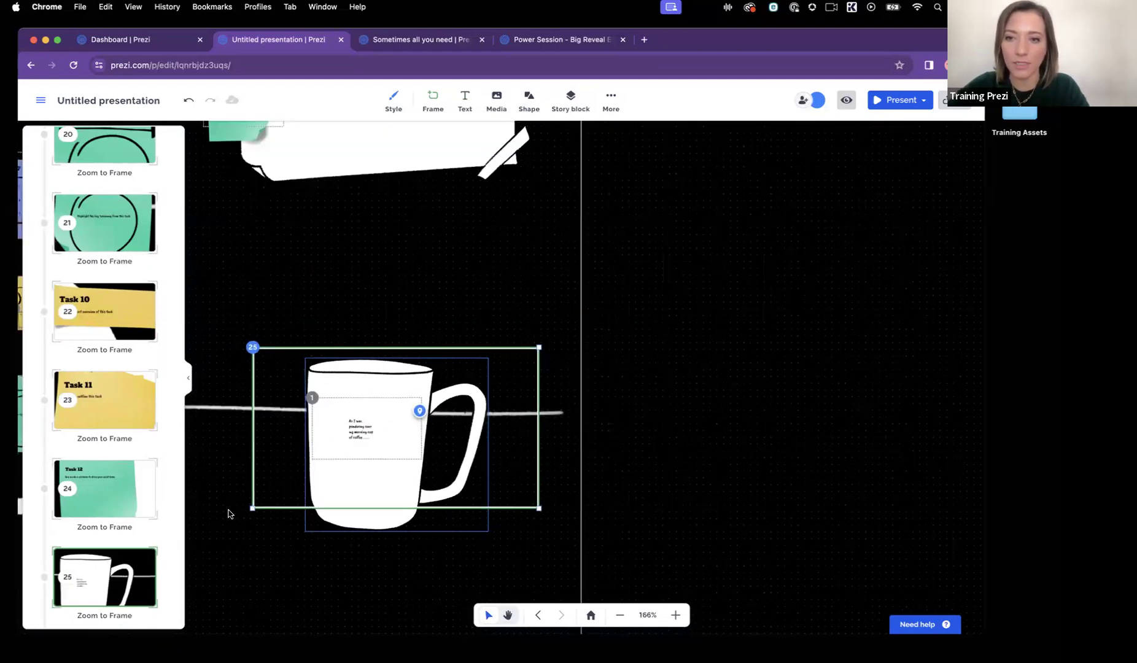
drag(261, 514, 258, 556)
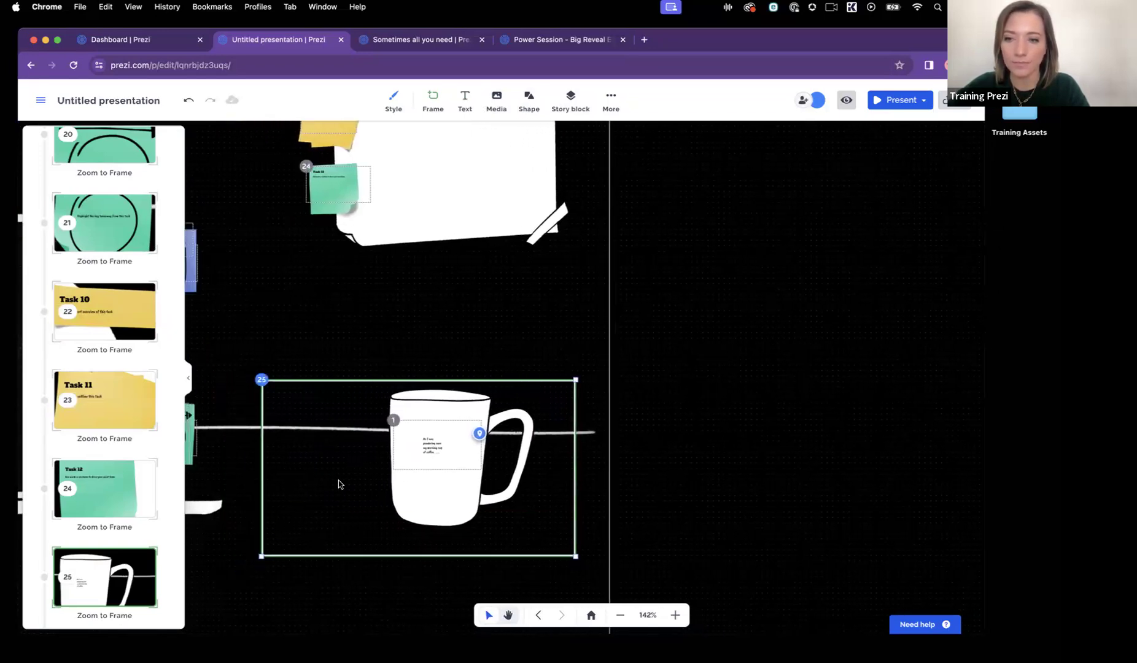
Add a white text box, narrow and shrink it, and place it in the empty area left of the mug inside the larger frame.
click(317, 505)
click(465, 101)
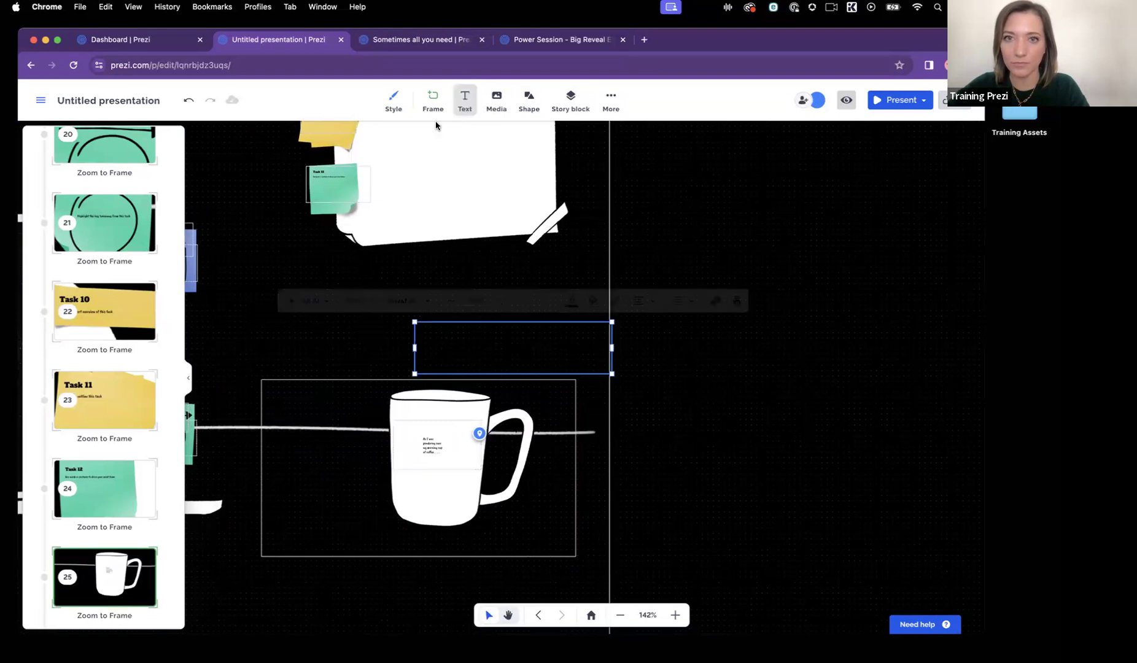
click(572, 301)
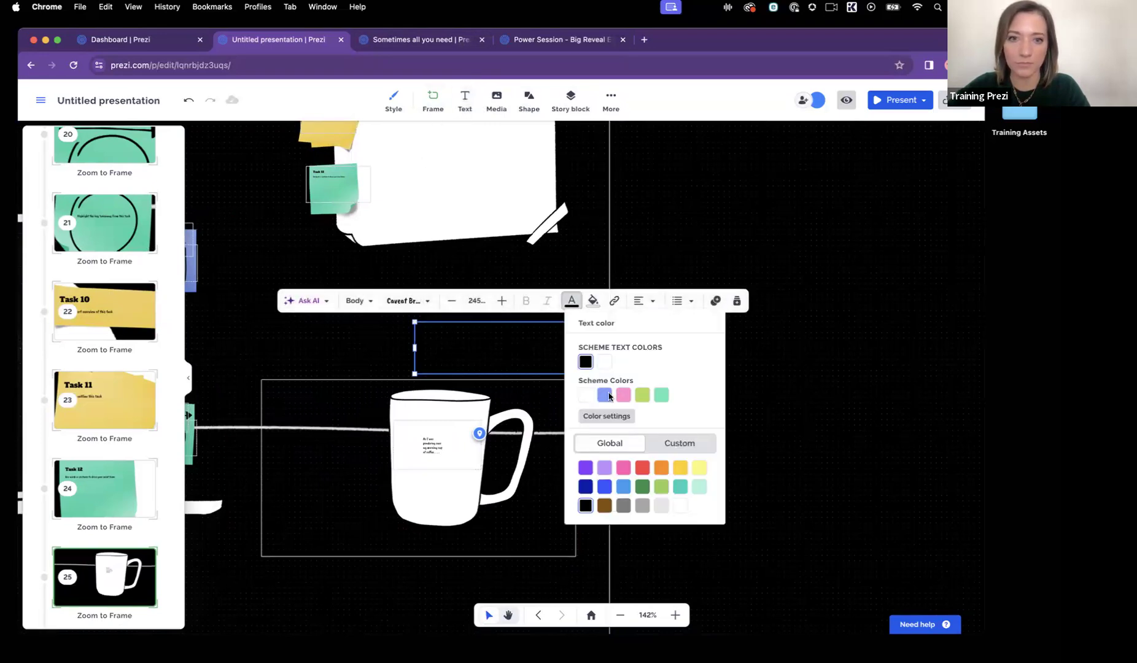
click(583, 397)
drag(485, 346, 348, 463)
drag(451, 465, 377, 467)
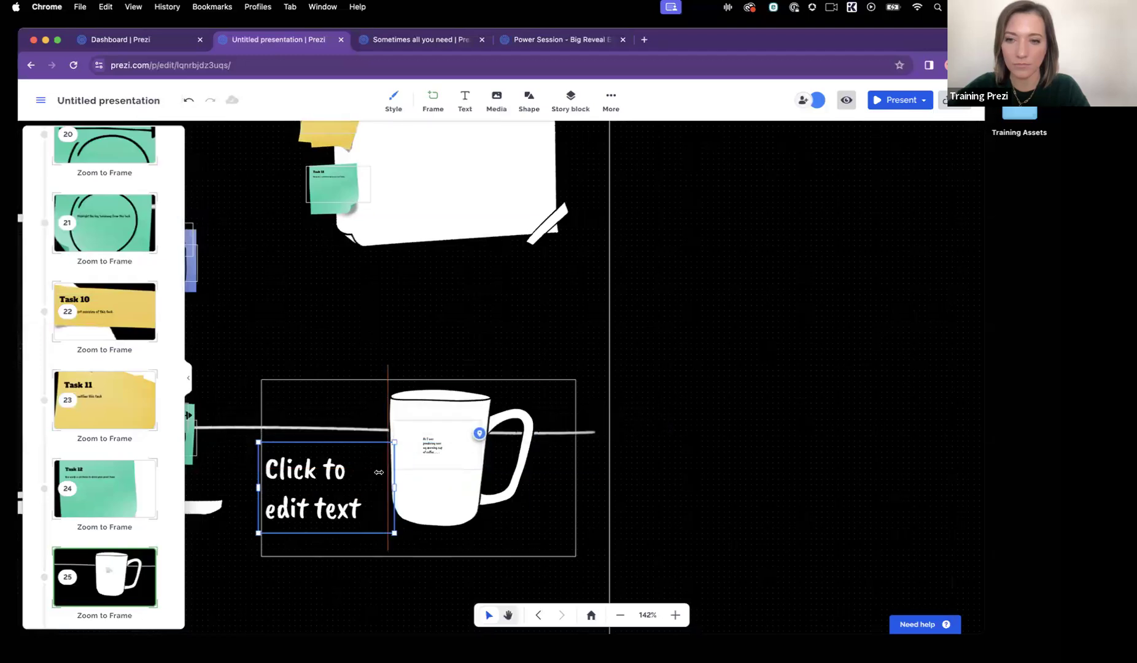
click(105, 579)
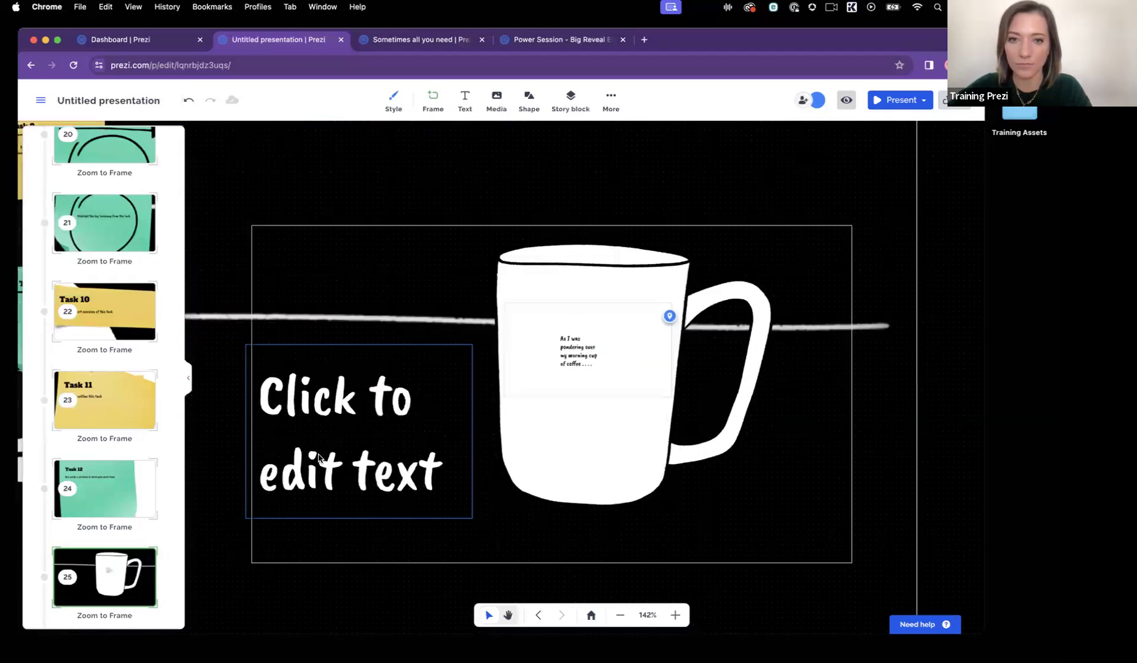
click(364, 458)
drag(518, 315, 372, 410)
drag(315, 445, 294, 384)
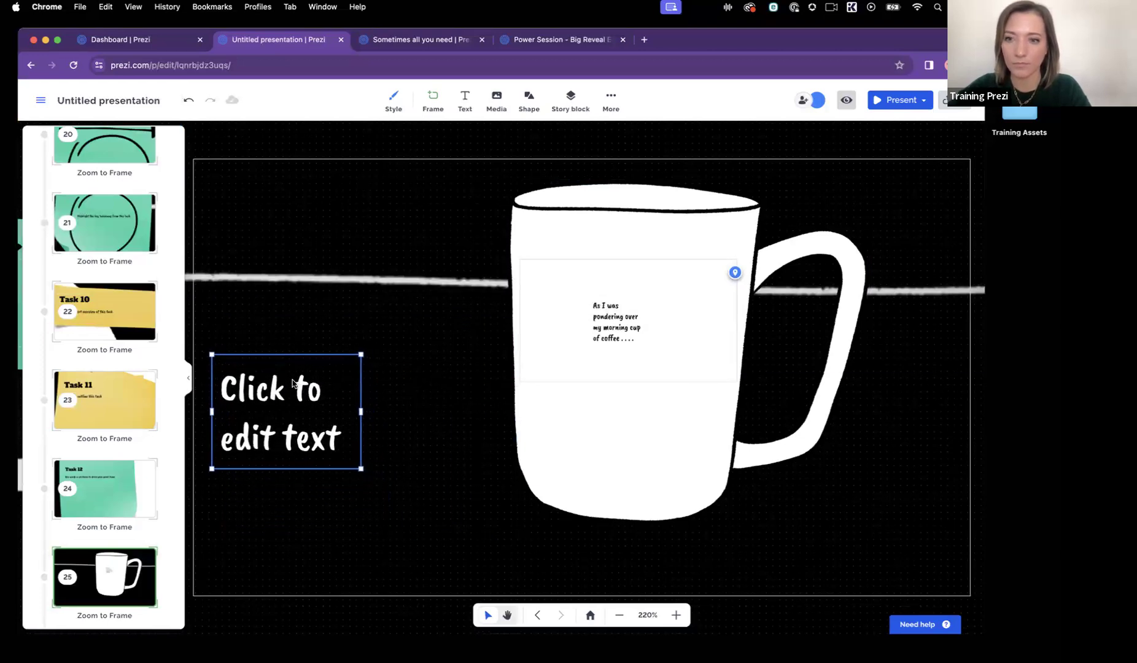
Enter "I suddenly had an idea" in the white text box, then widen and scale it so the text fits on one line beside the mug.
click(293, 380)
text(I sudd)
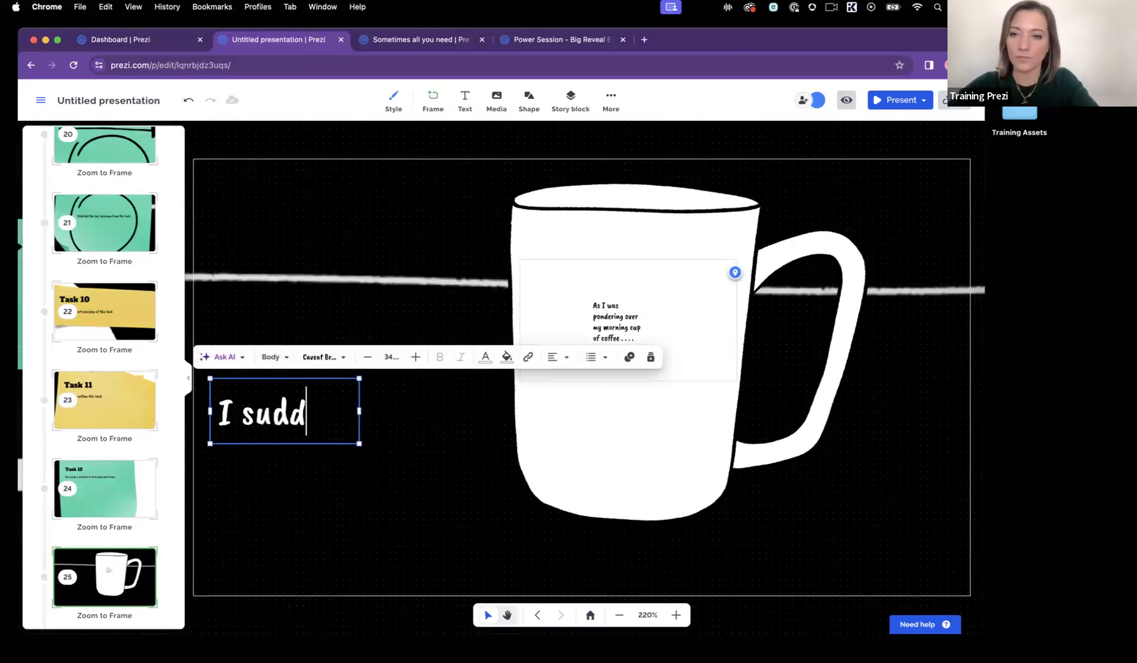
text(enly ha)
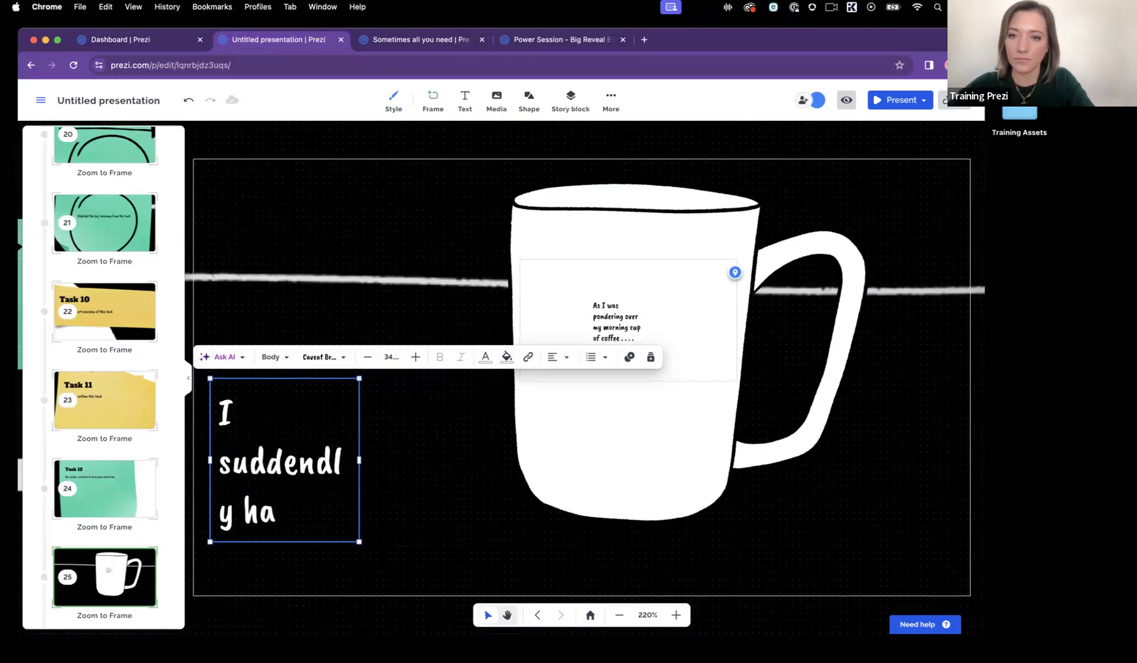
key(BackSpace)
key(BackSpace)
key(BackSpace)
key(BackSpace)
key(BackSpace)
text(ly)
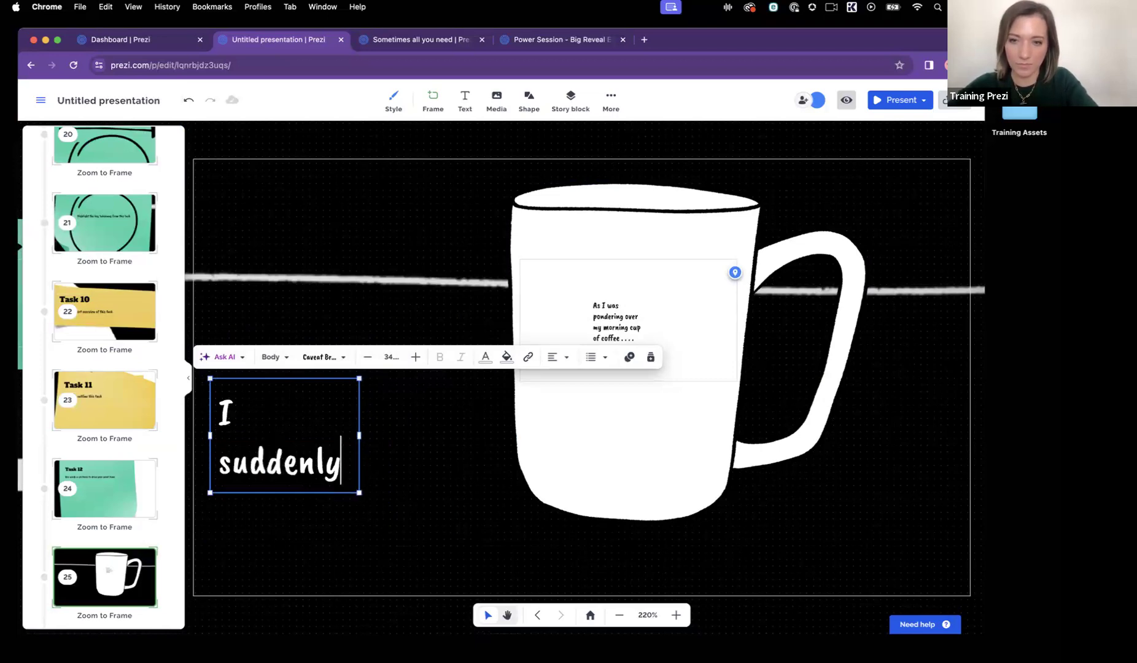
text( had an id)
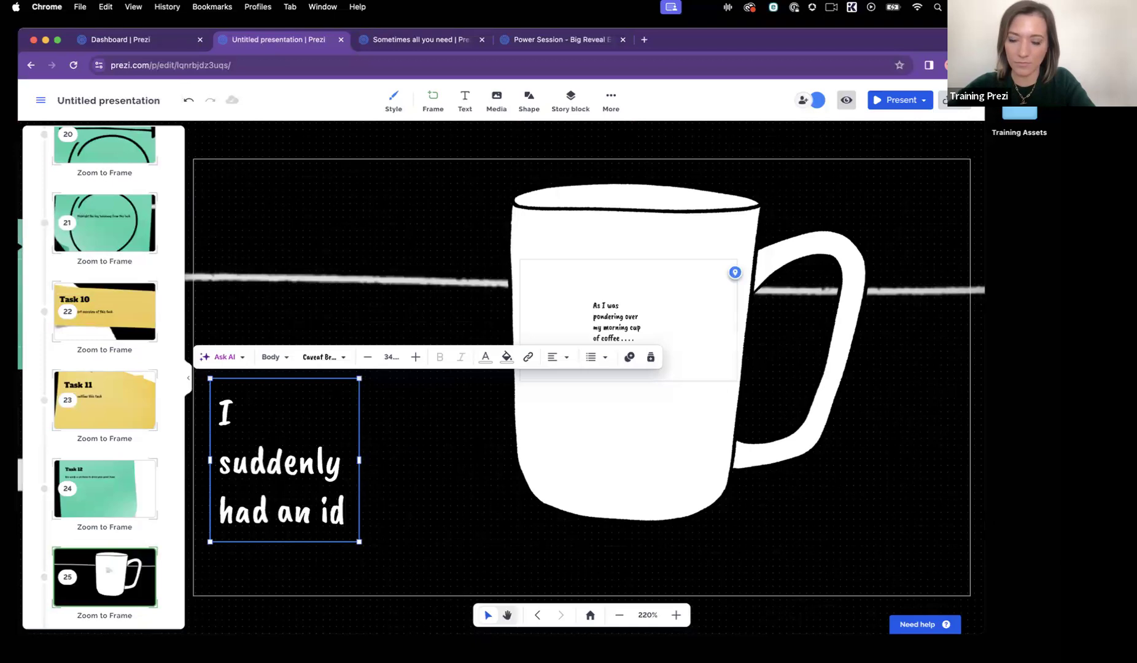
text(ea)
drag(360, 480, 489, 485)
mouse_move(500, 435)
mouse_down()
mouse_move(580, 437)
mouse_move(514, 432)
mouse_up()
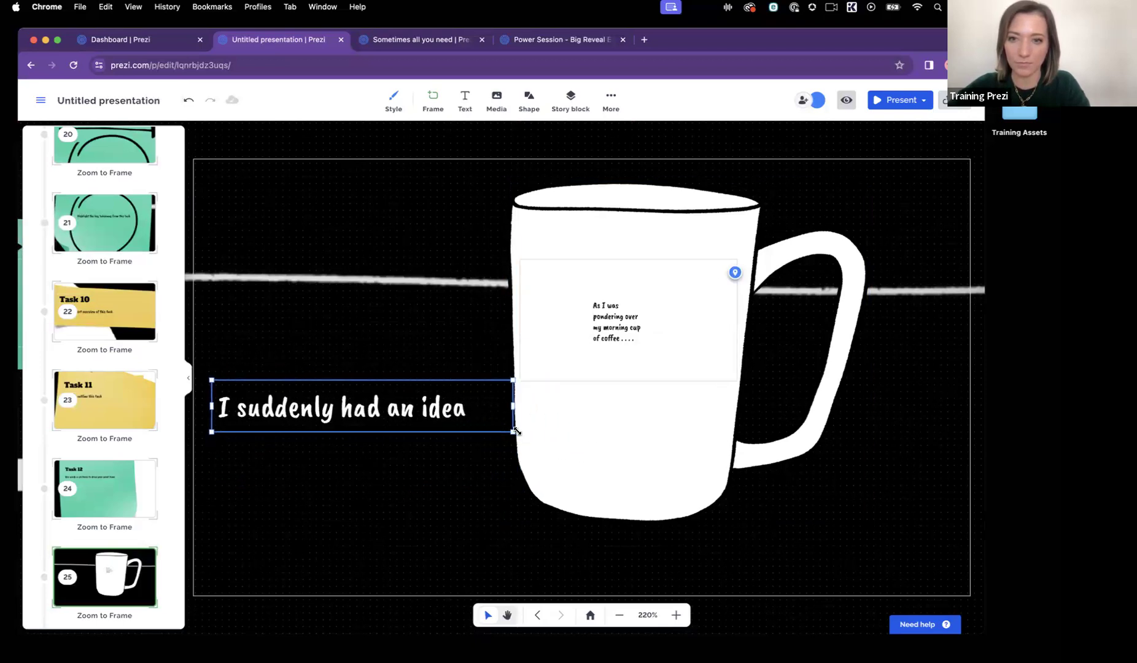
Find a yellow light bulb icon with the search "light", insert it, and shrink it below the "I suddenly had an idea" text.
click(496, 100)
click(522, 210)
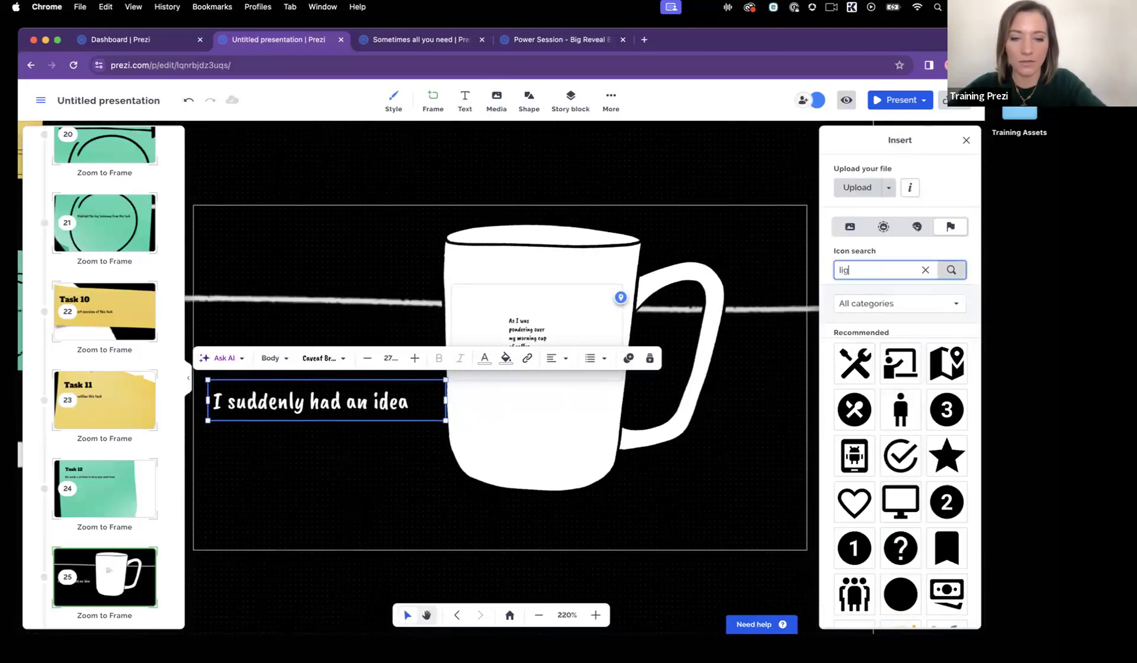
key(Return)
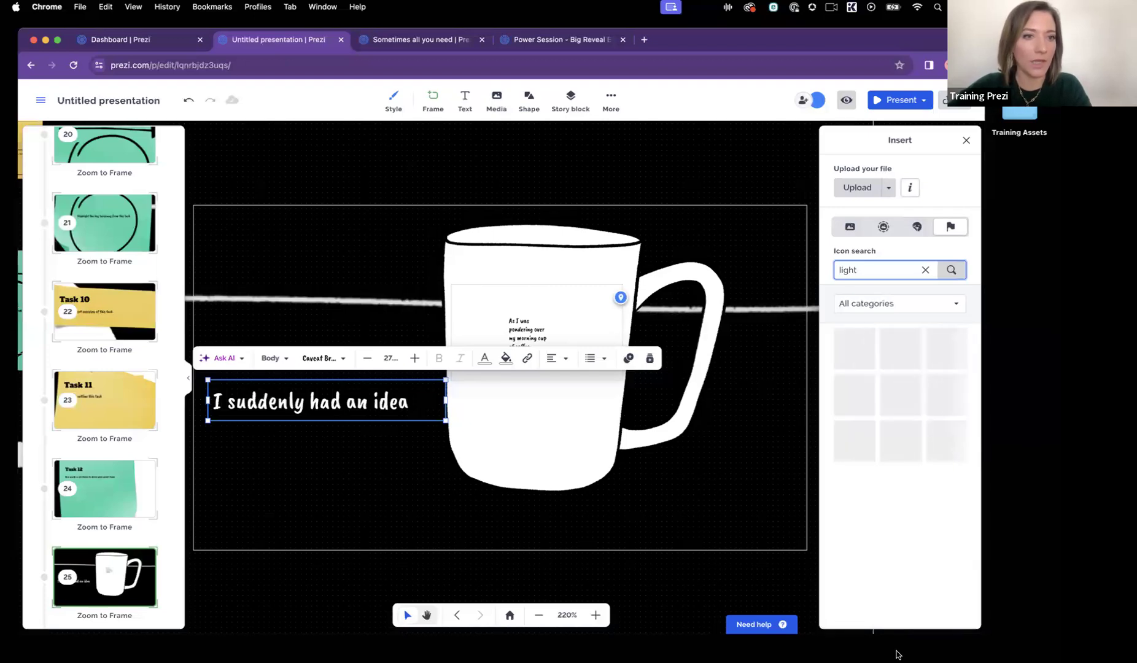
drag(906, 463, 369, 462)
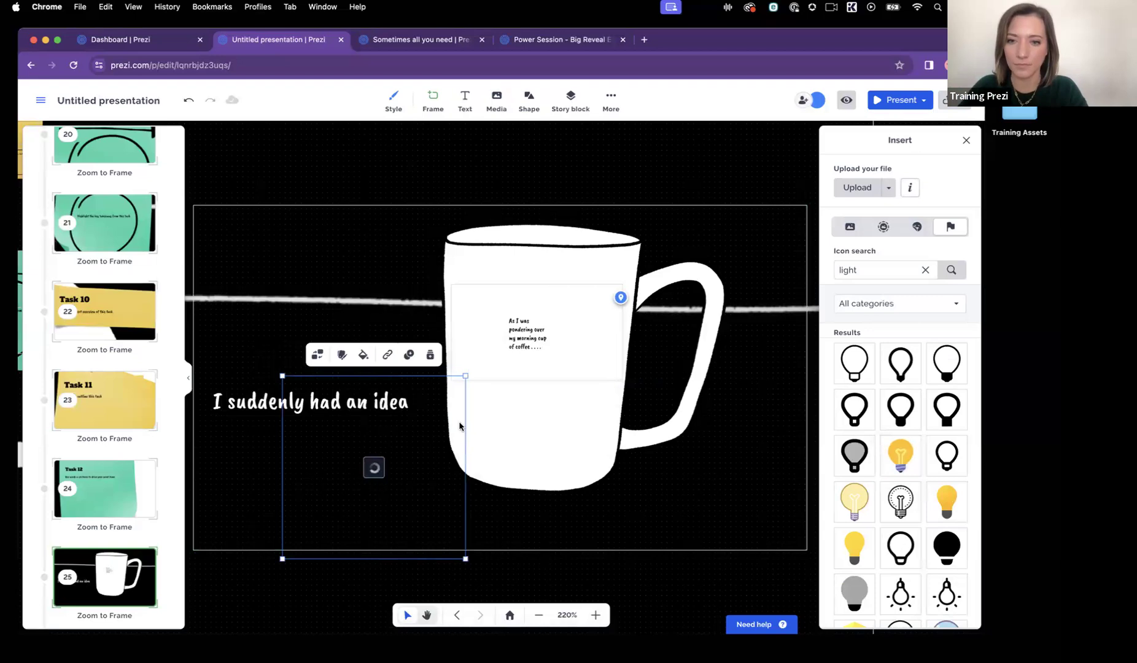
drag(470, 375, 309, 455)
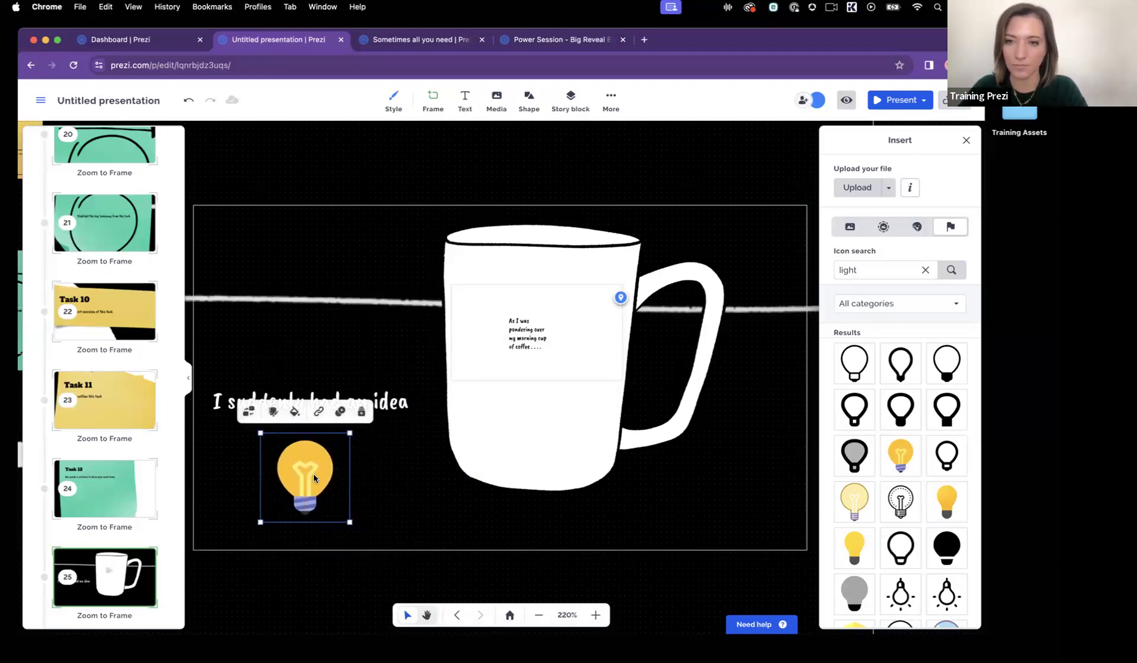
Move the mug frame to the second position in the path and review the first three path steps.
drag(164, 576, 140, 372)
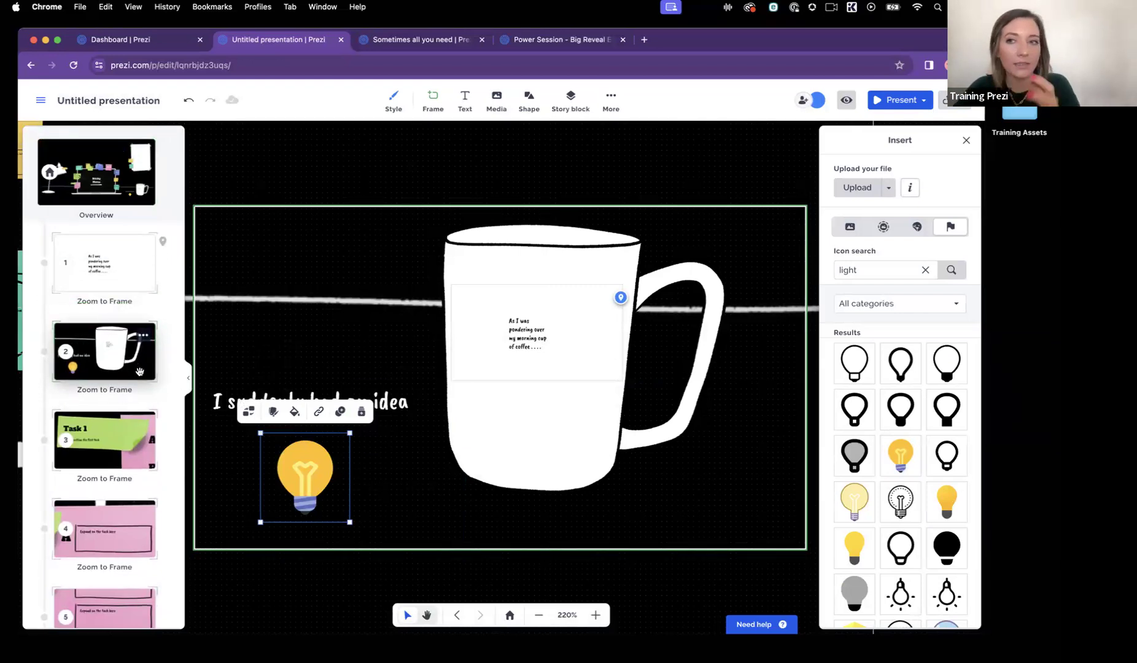
click(86, 280)
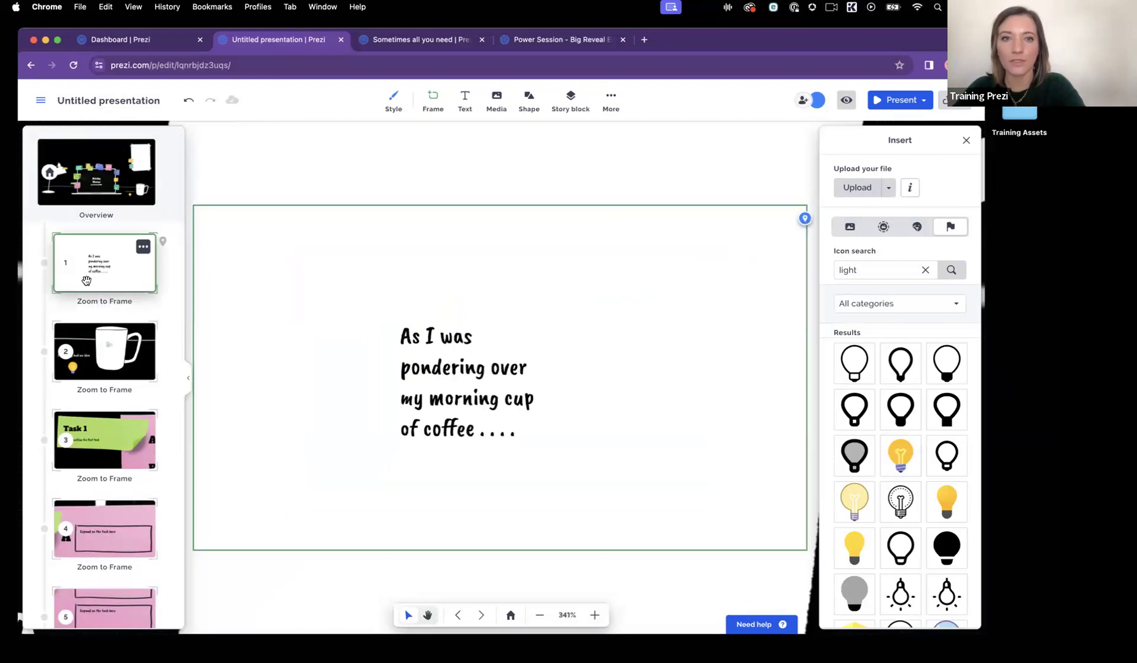
click(103, 335)
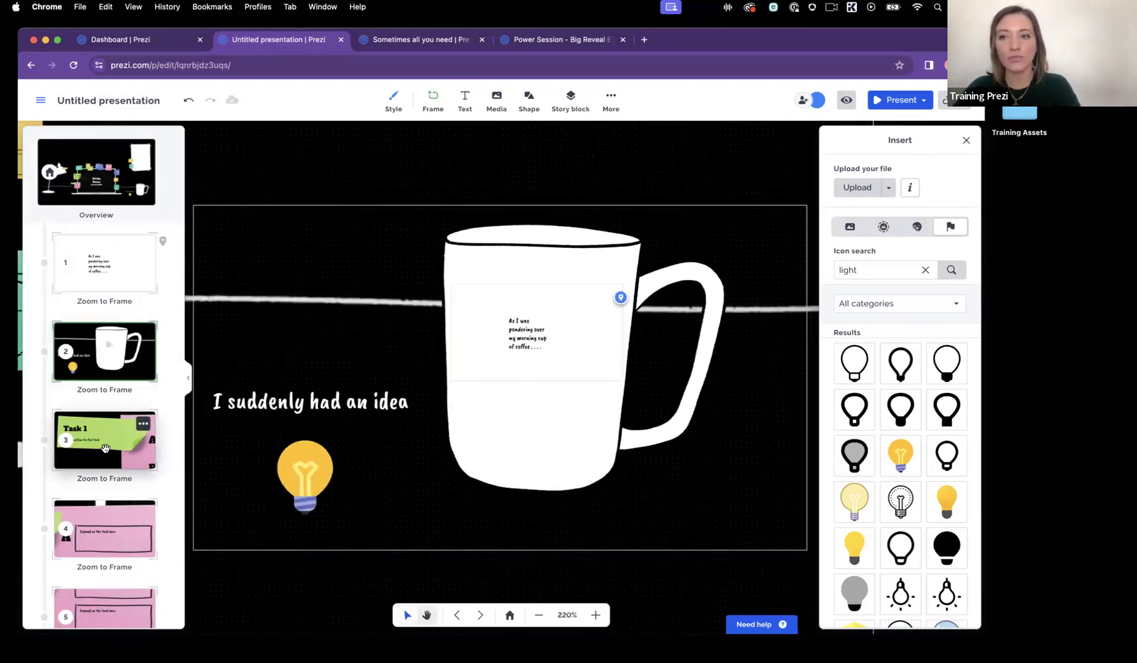
click(105, 448)
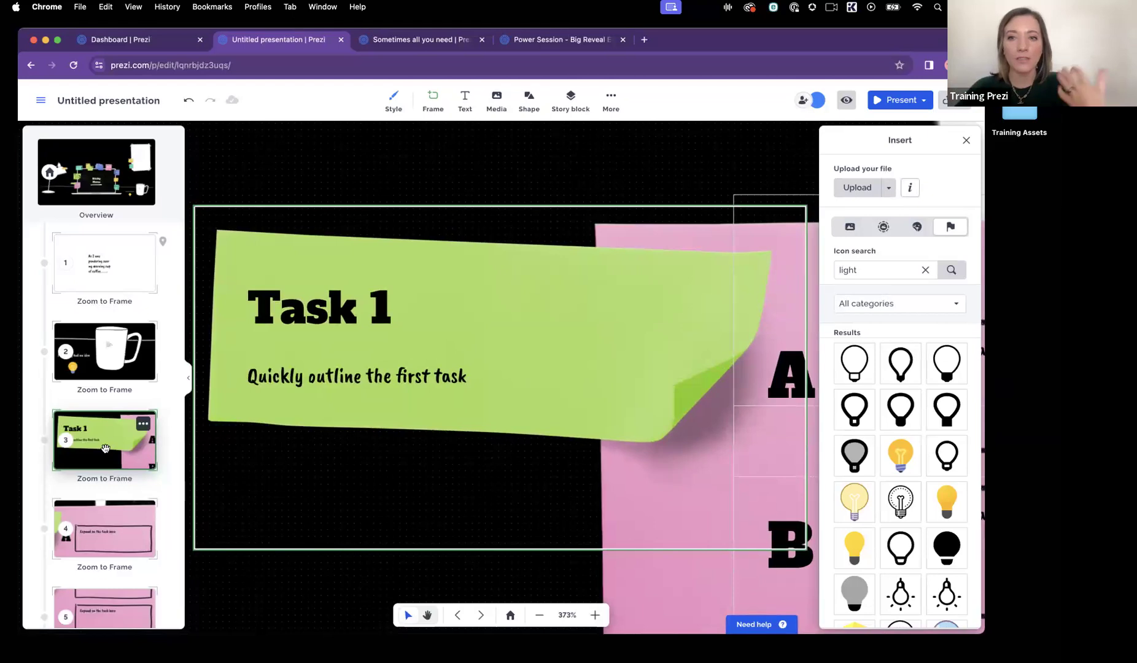
click(92, 255)
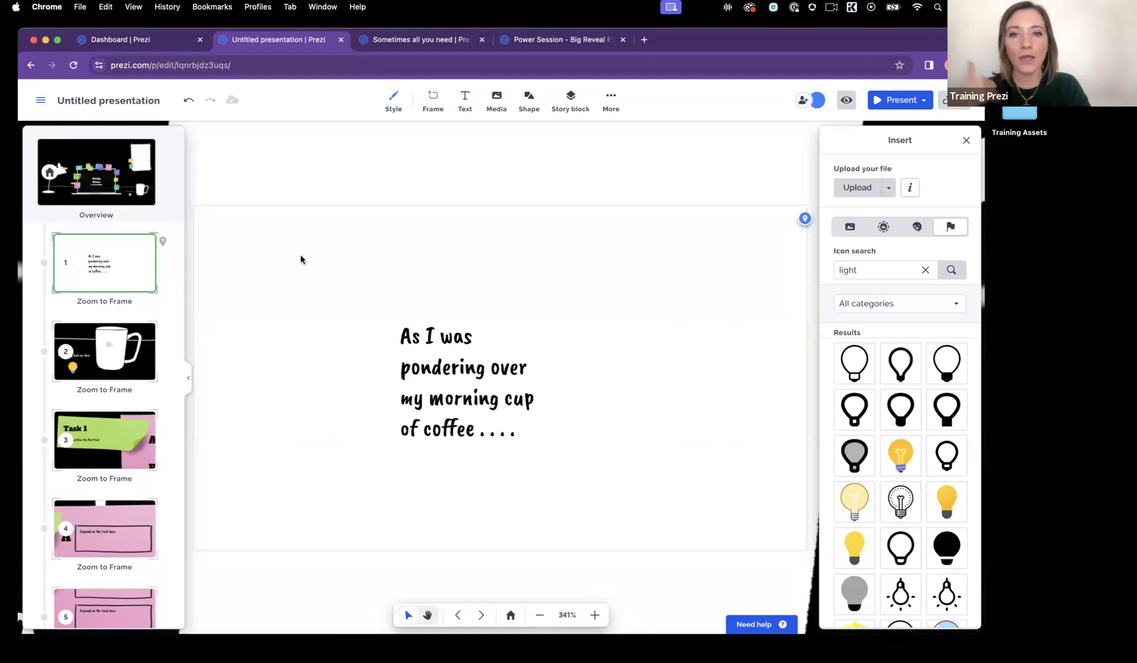
click(967, 142)
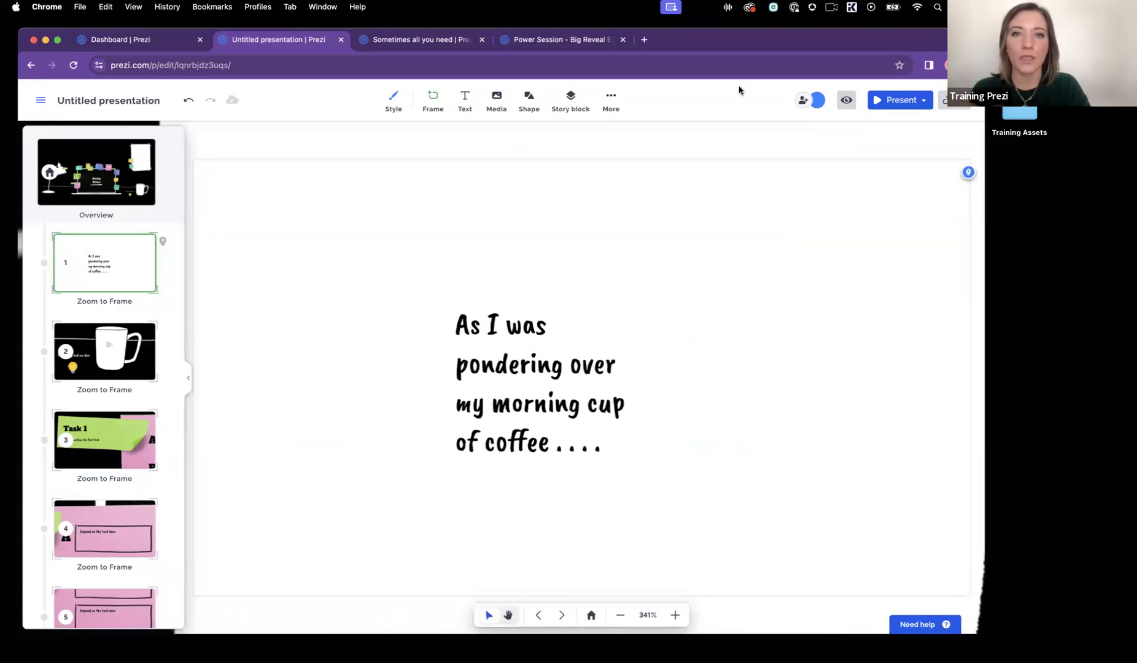
Add a zoom-out to the overview as the third path step, after the mug frame, and start presenting.
click(609, 99)
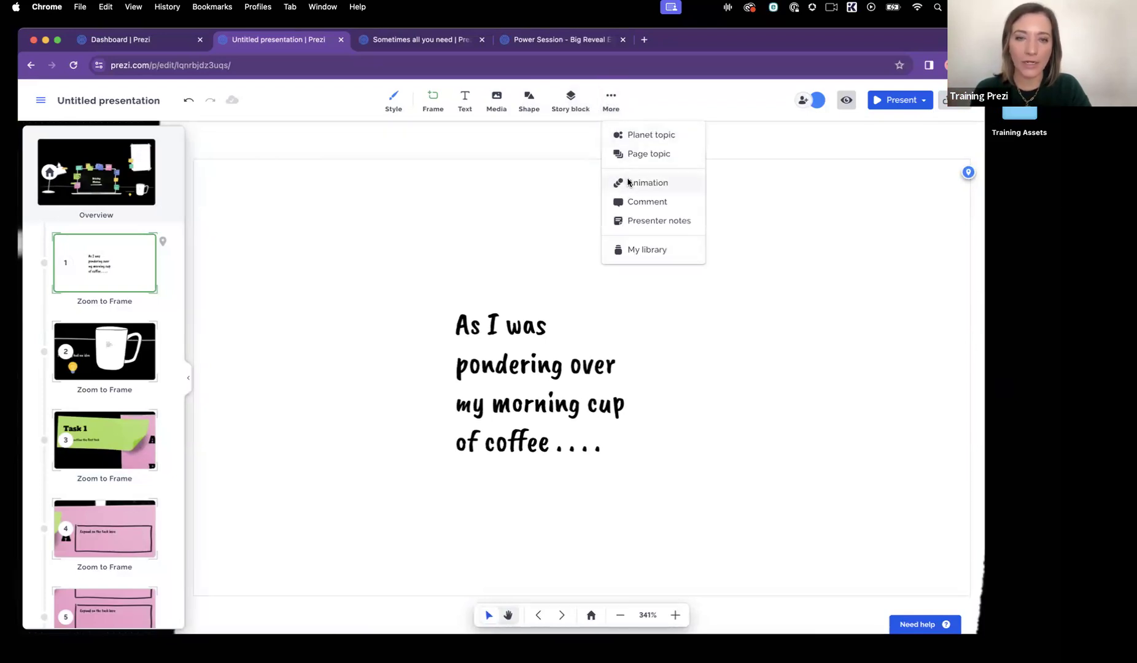
click(645, 184)
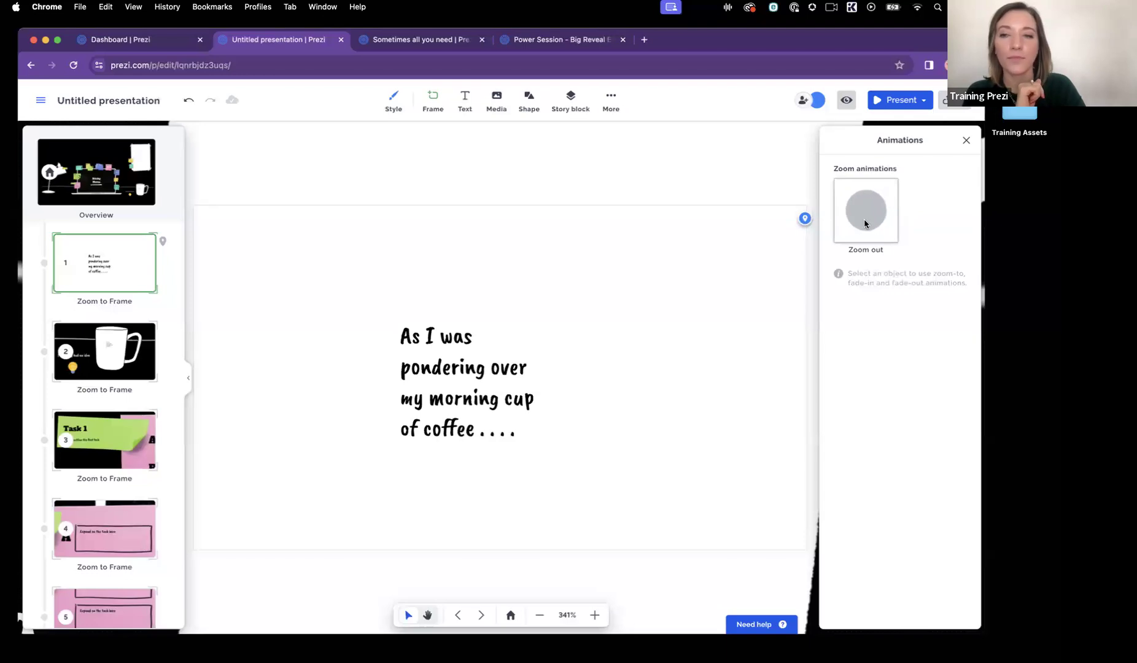
click(865, 221)
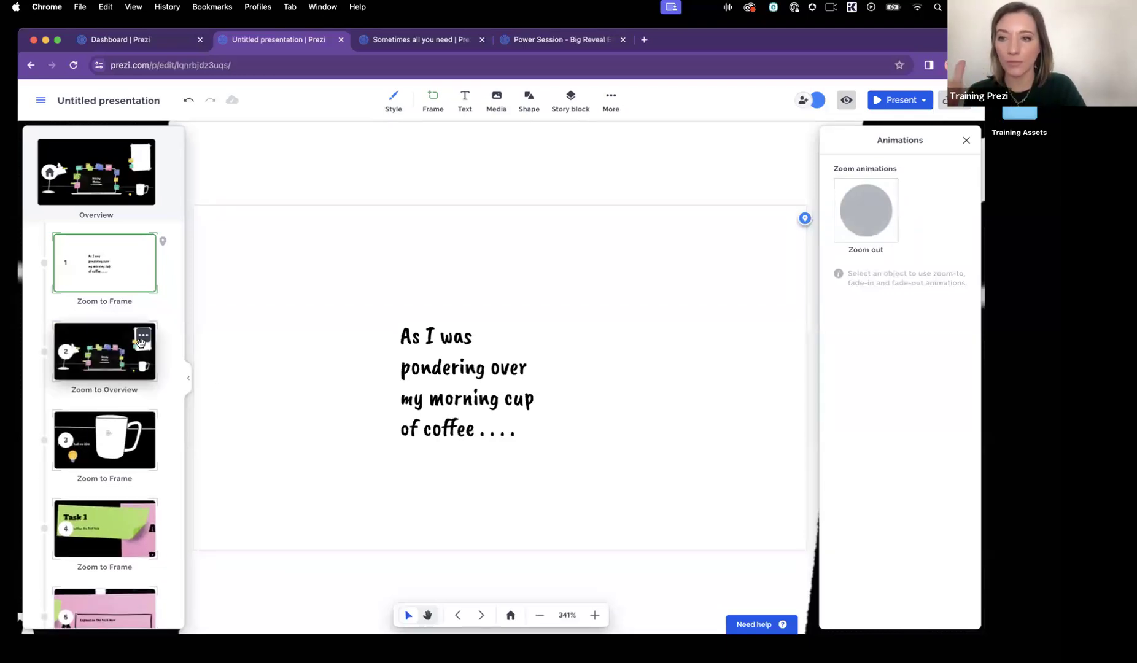
drag(101, 344, 105, 437)
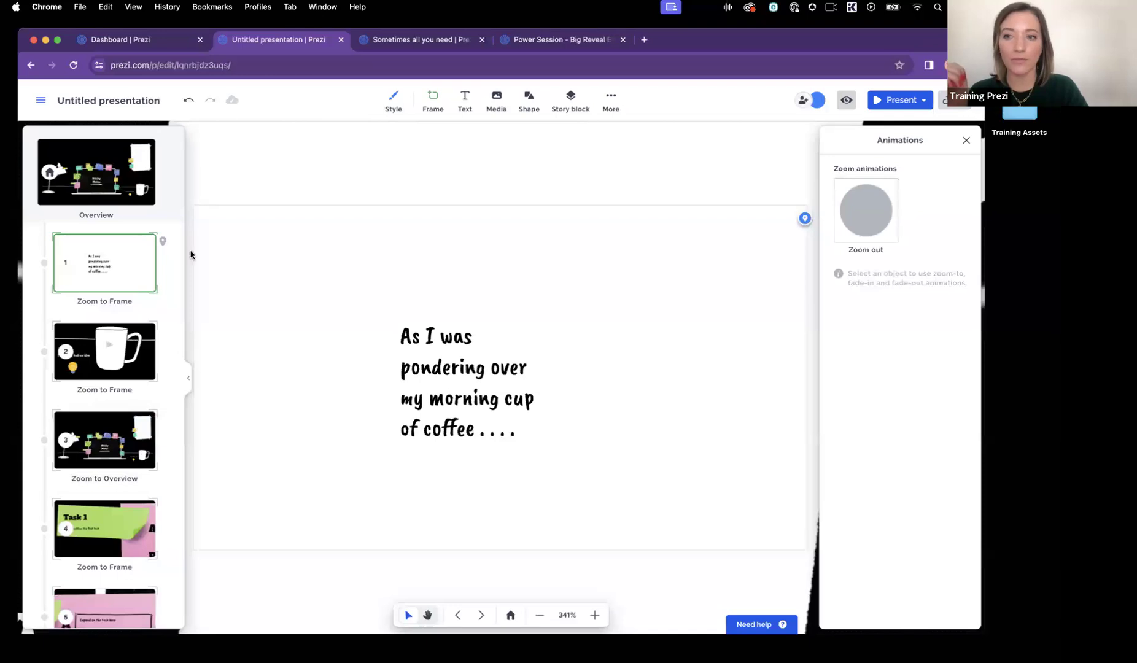
click(897, 103)
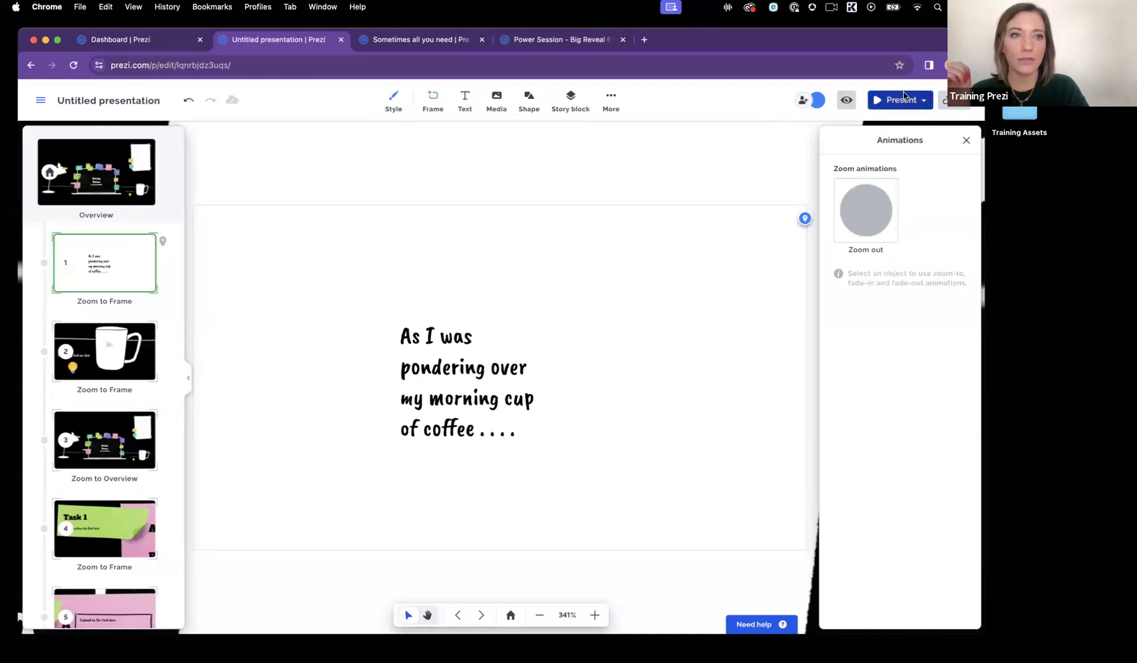
click(905, 126)
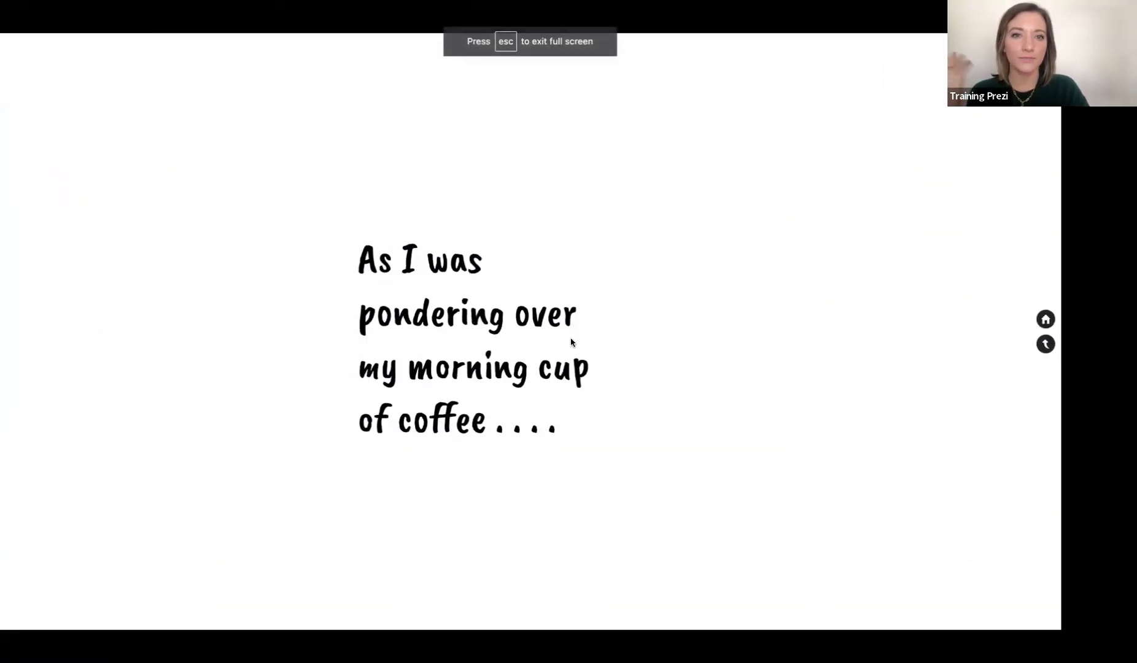
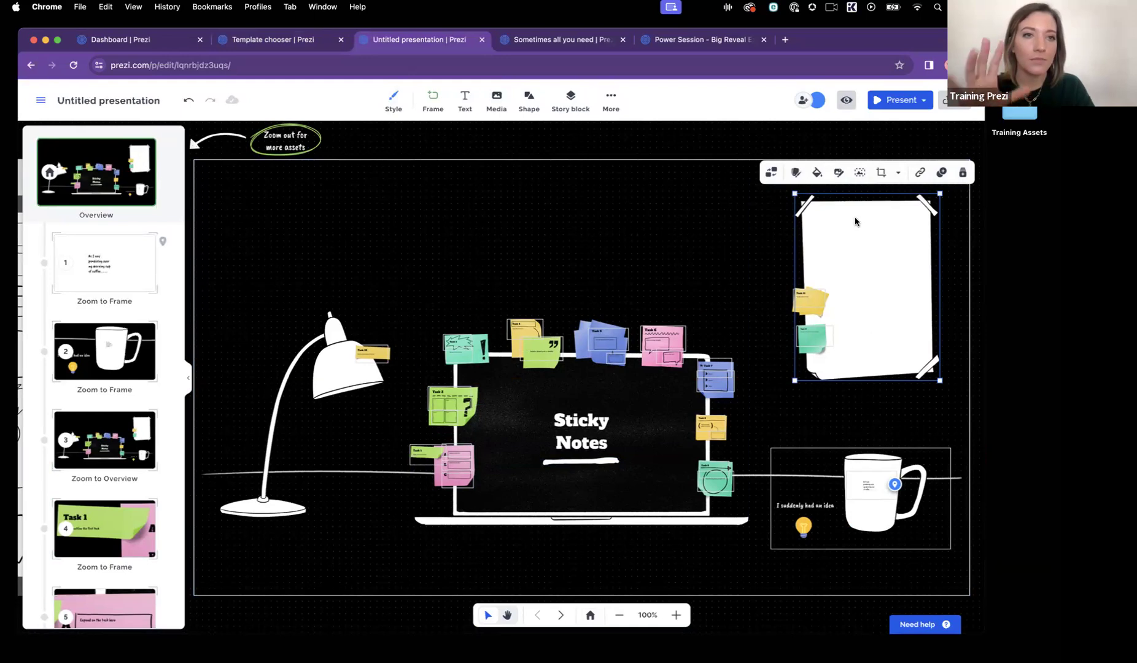
Nudge the taped white paper slightly downward and add a zoom frame over it.
mouse_move(872, 241)
mouse_down()
mouse_move(847, 233)
mouse_move(856, 247)
mouse_up()
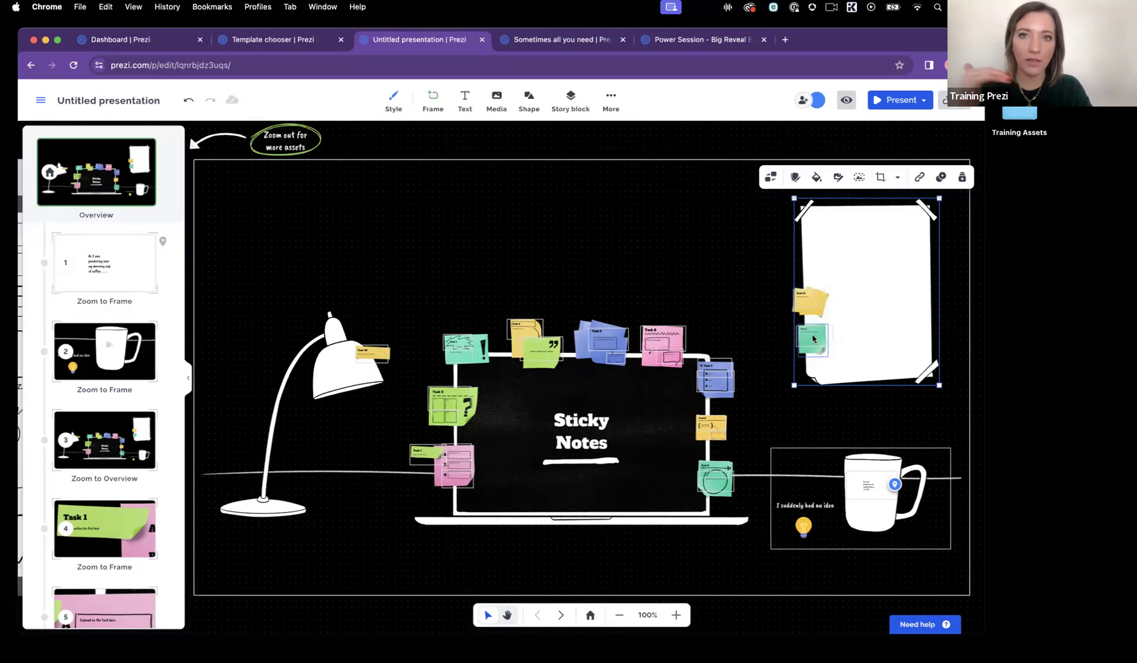
click(433, 100)
click(755, 234)
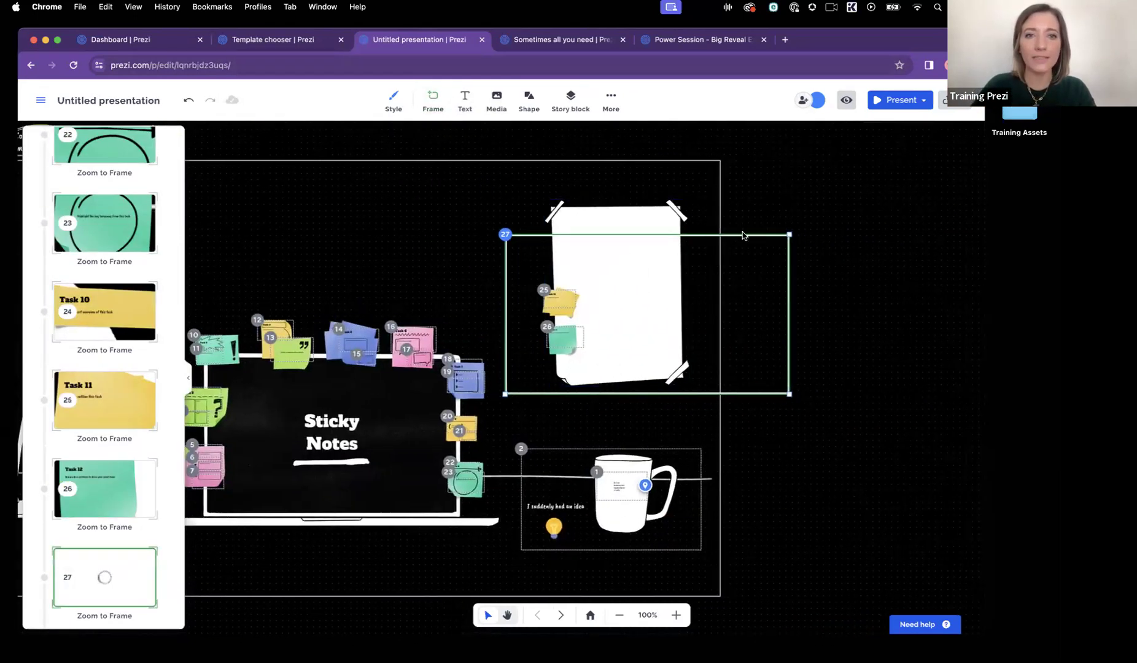
Reposition the new zoom frame together with its contents, and shift the taped paper within it.
drag(769, 239, 723, 226)
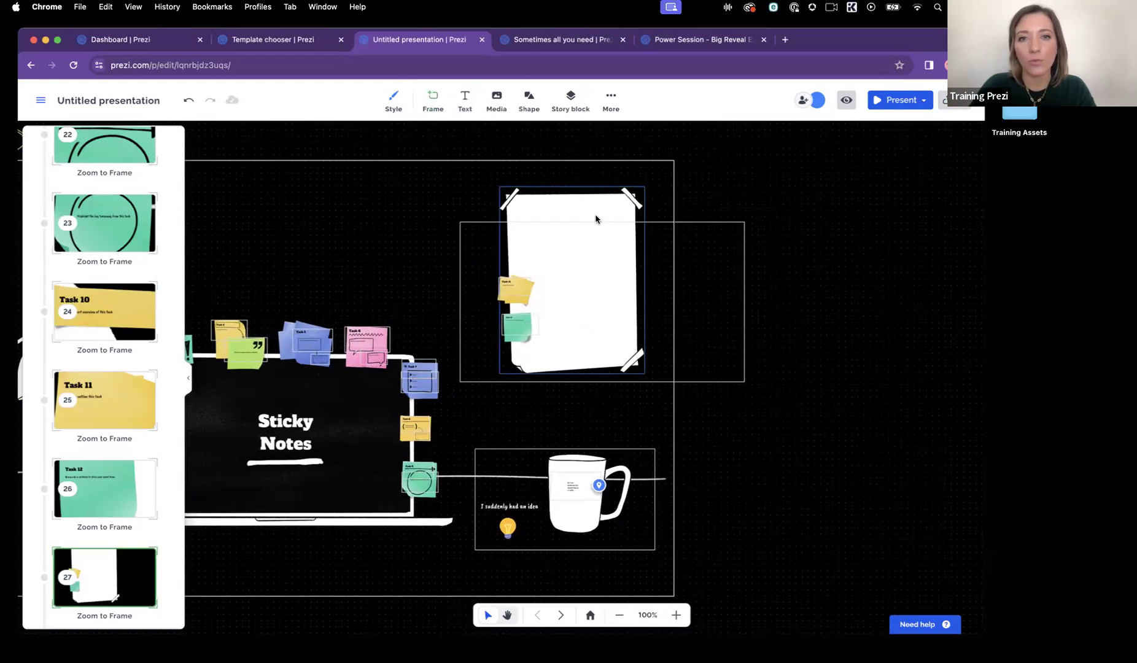
drag(605, 224, 569, 225)
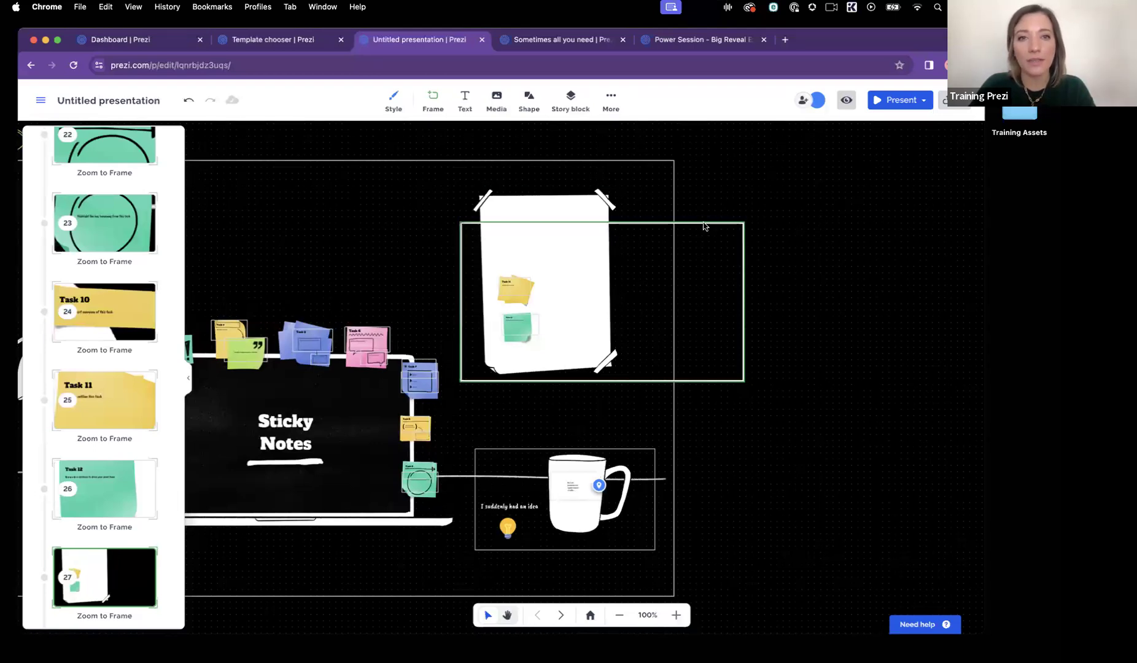
mouse_move(705, 224)
mouse_down()
mouse_move(723, 221)
mouse_move(701, 231)
mouse_up()
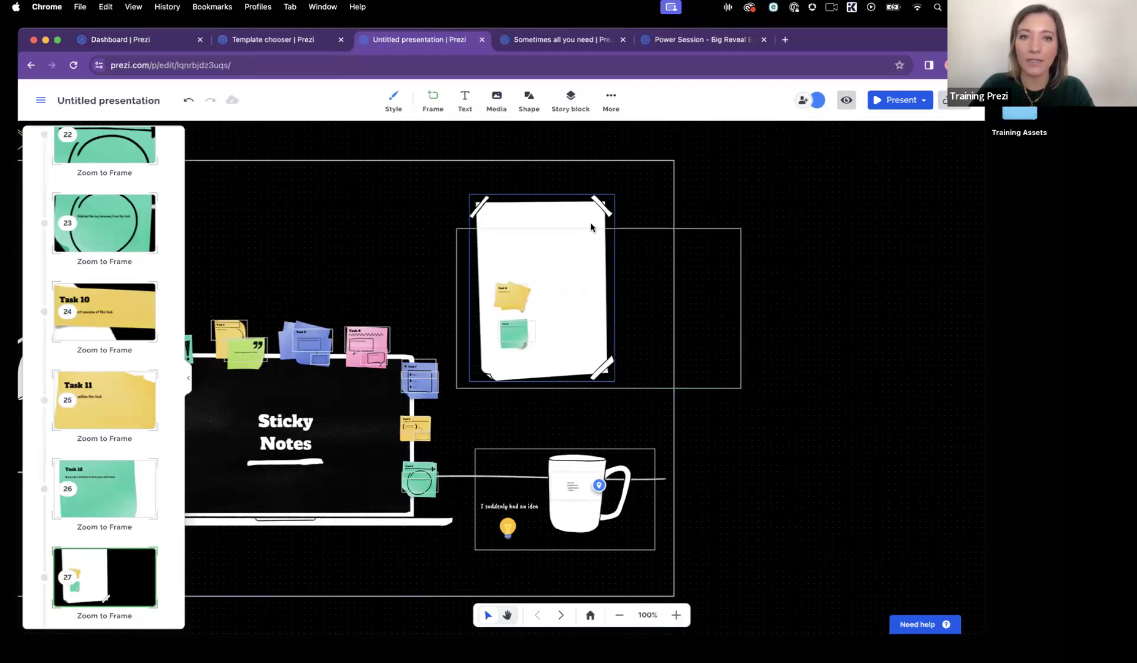
mouse_move(590, 232)
mouse_down()
mouse_move(643, 235)
mouse_move(604, 236)
mouse_up()
click(567, 237)
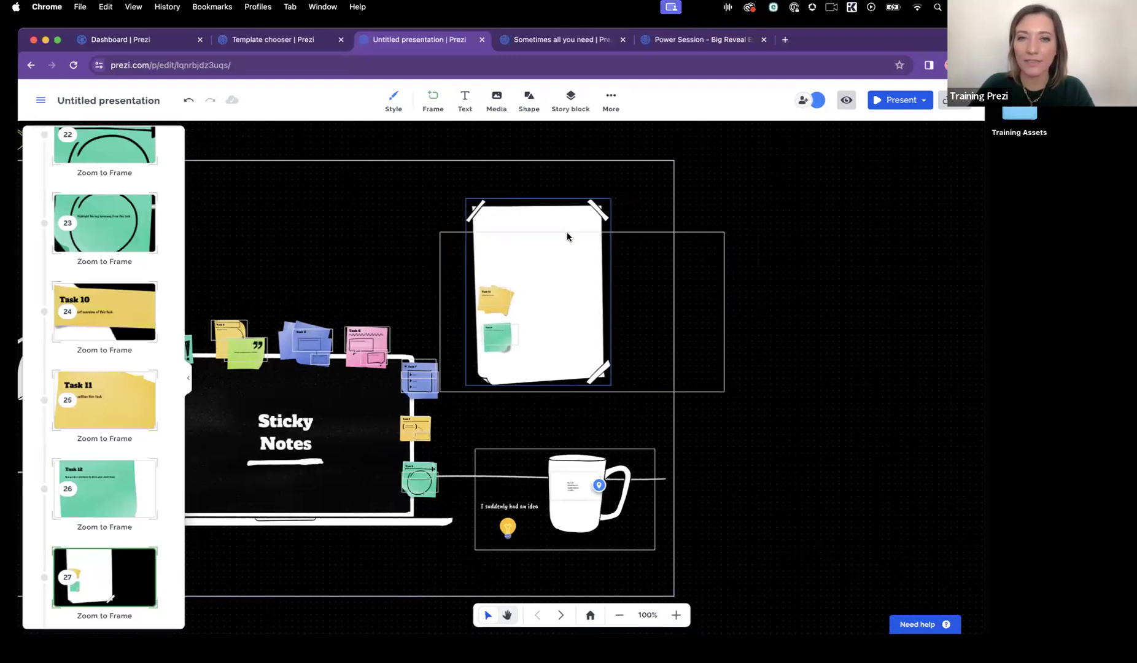
click(557, 244)
click(737, 410)
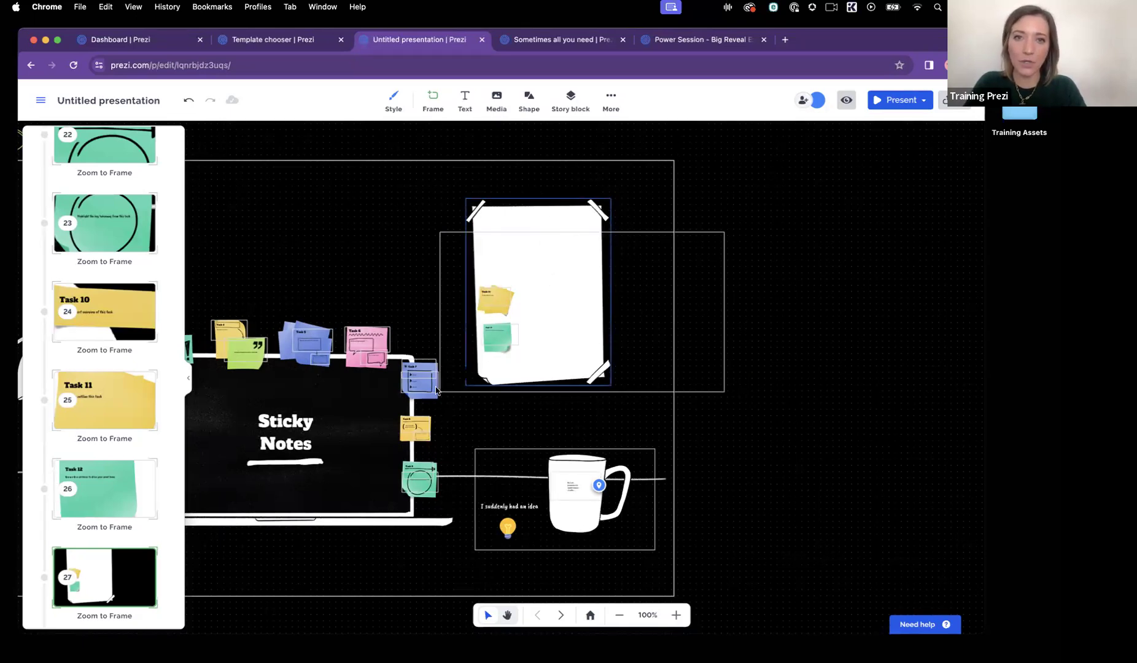
Lock the lamp, taped paper, laptop and mug images in place on the canvas.
scroll(355, 291, left, 5)
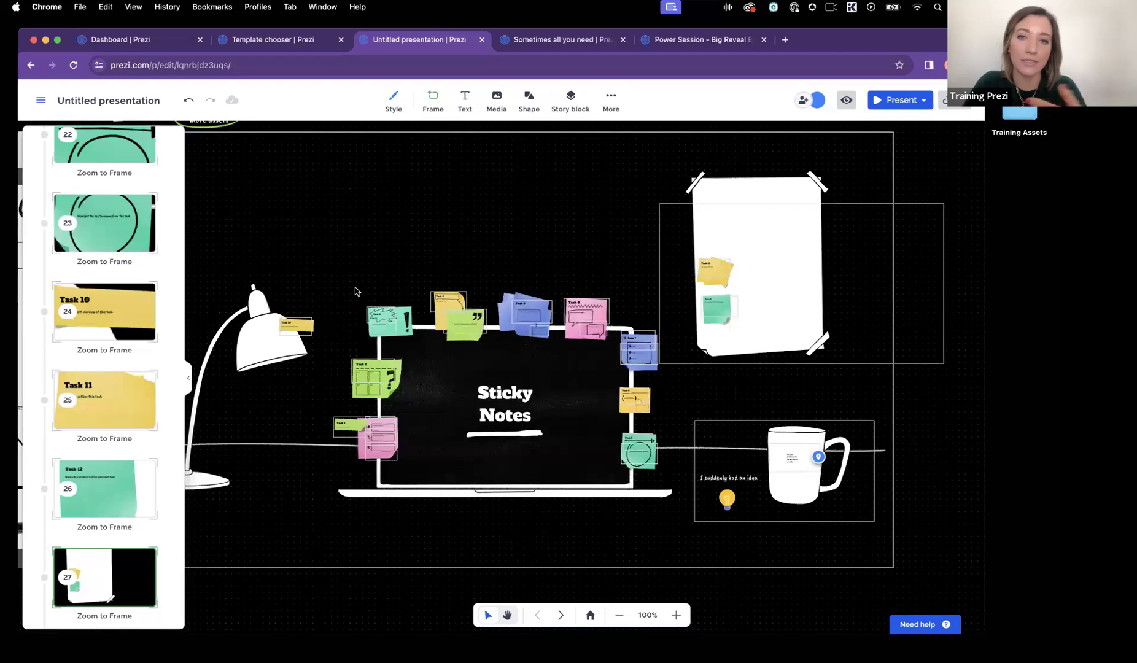
scroll(355, 291, down, 5)
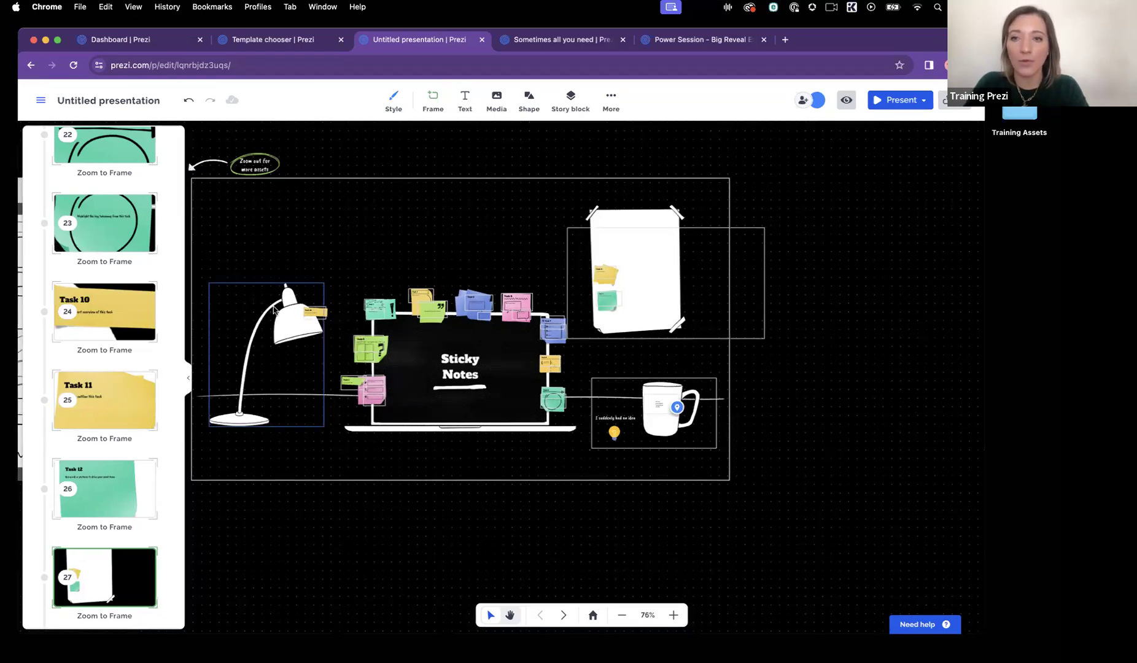
right_click(274, 310)
click(297, 424)
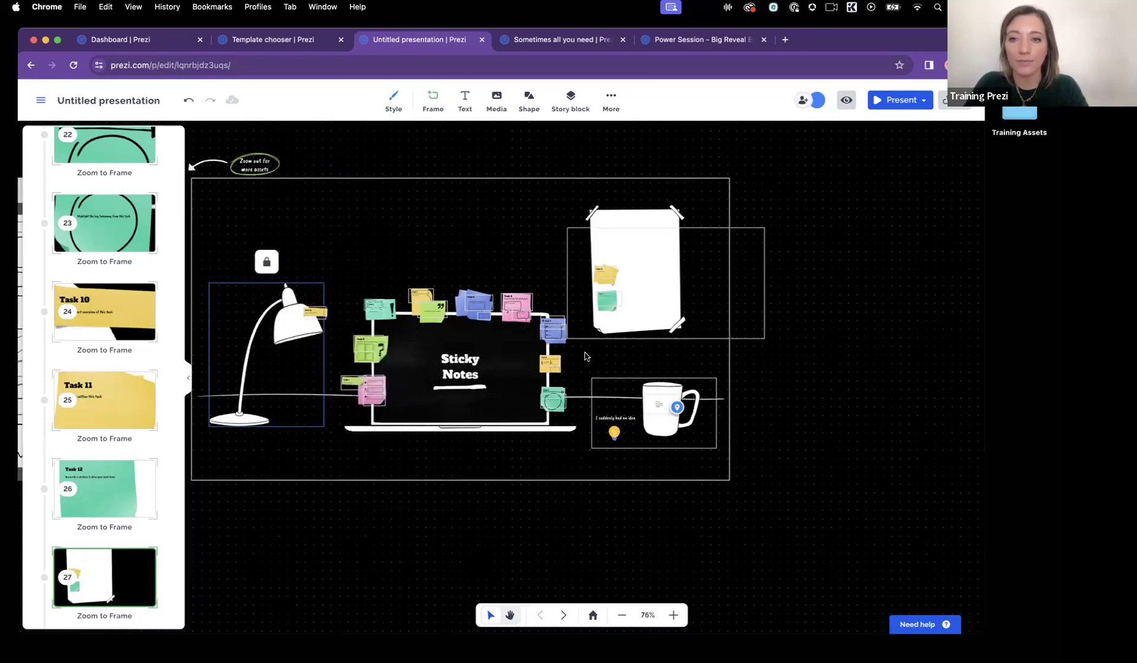
right_click(636, 212)
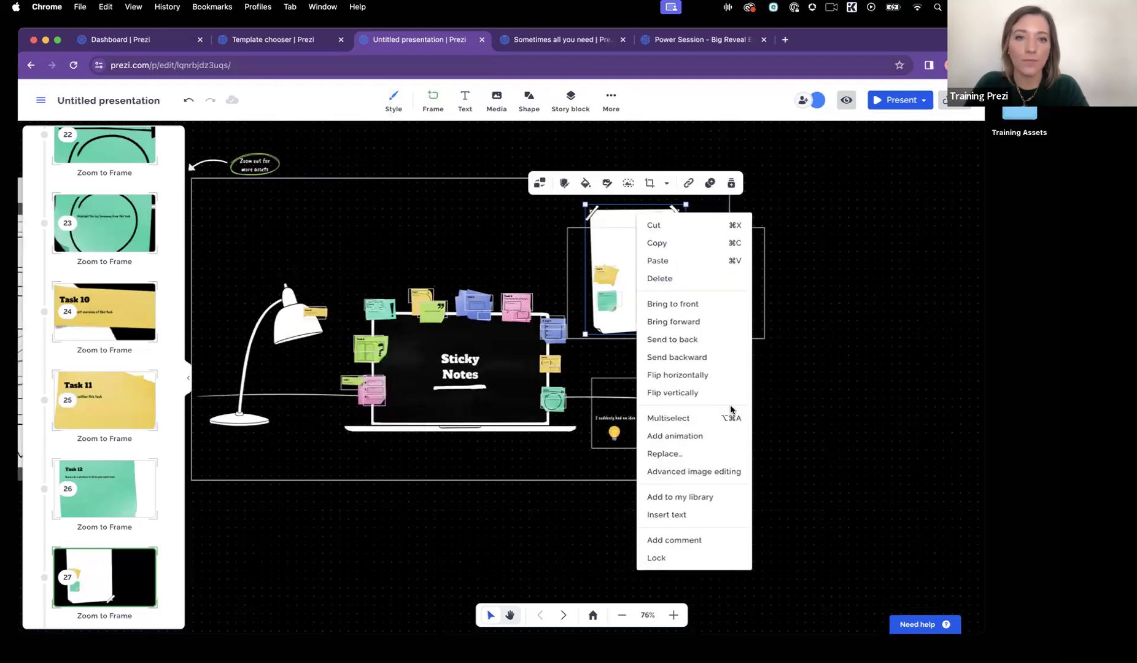
click(683, 558)
right_click(434, 434)
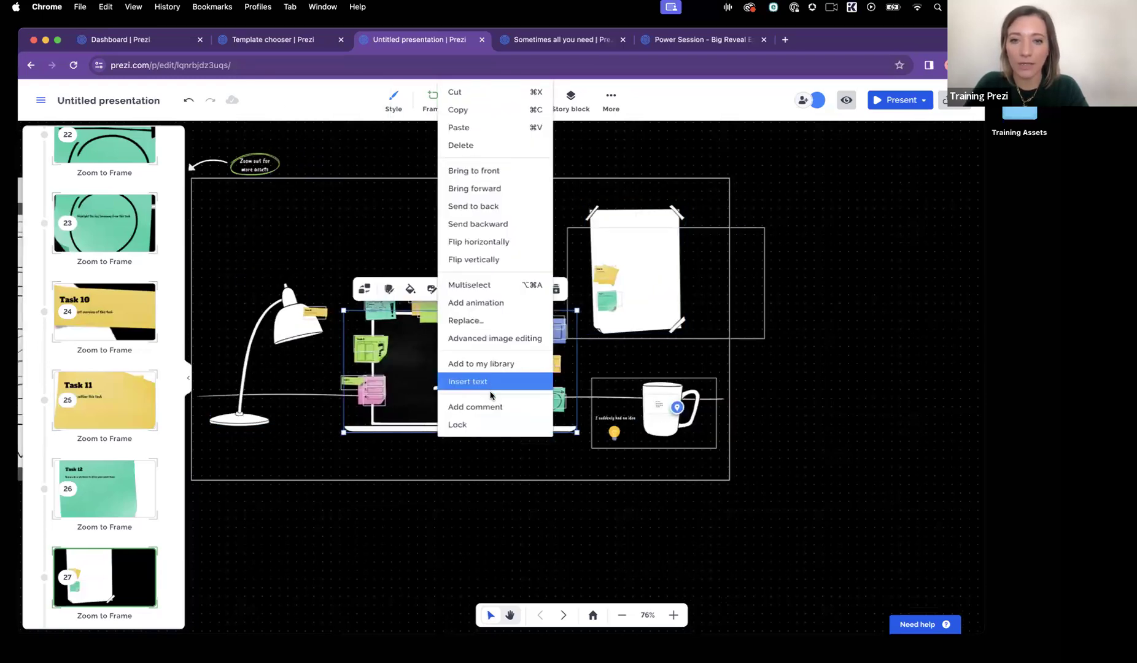
click(466, 432)
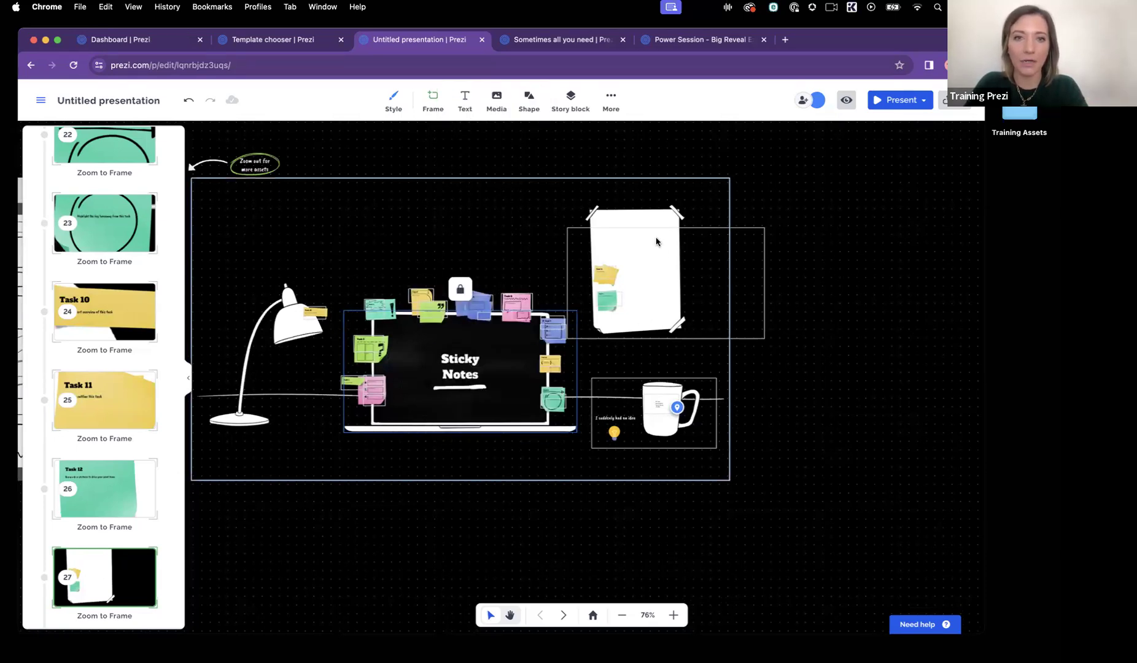
right_click(661, 430)
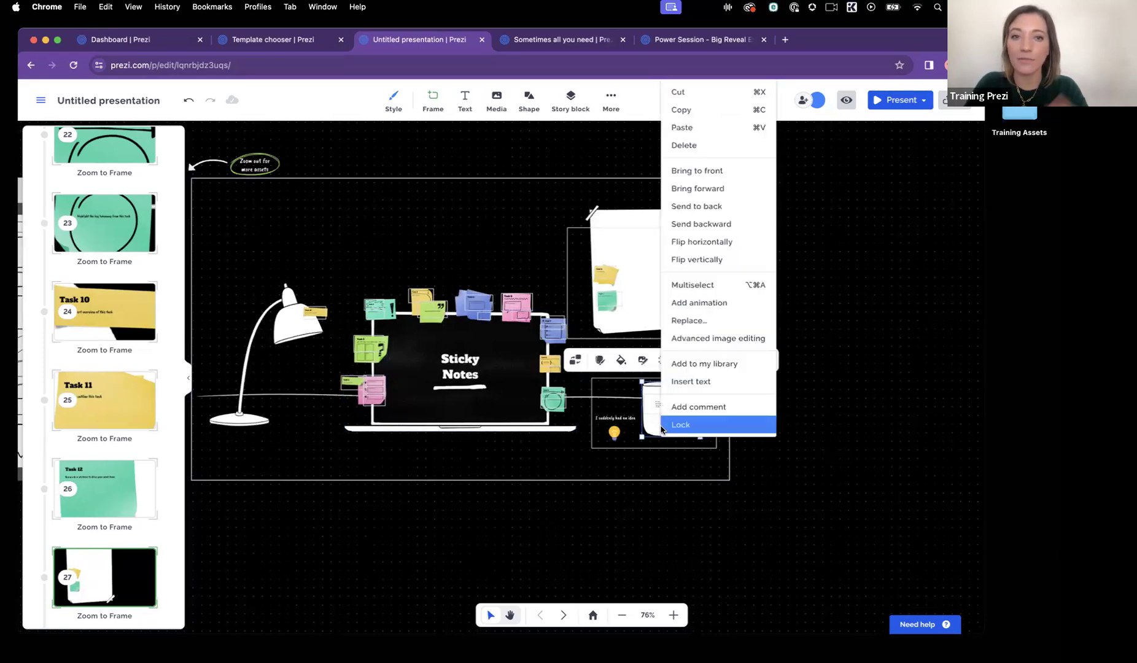
click(693, 425)
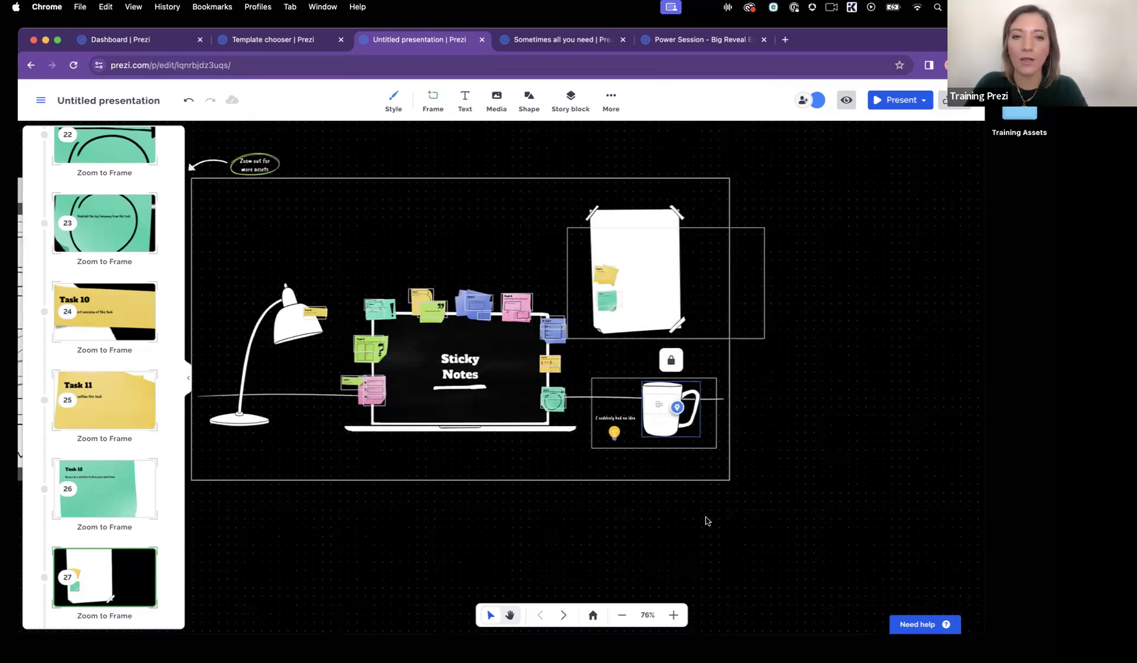
Nudge the mug frame with its idea text and light bulb slightly to the right.
mouse_move(627, 381)
mouse_down()
mouse_move(681, 387)
mouse_move(727, 326)
mouse_move(622, 408)
mouse_move(628, 382)
mouse_up()
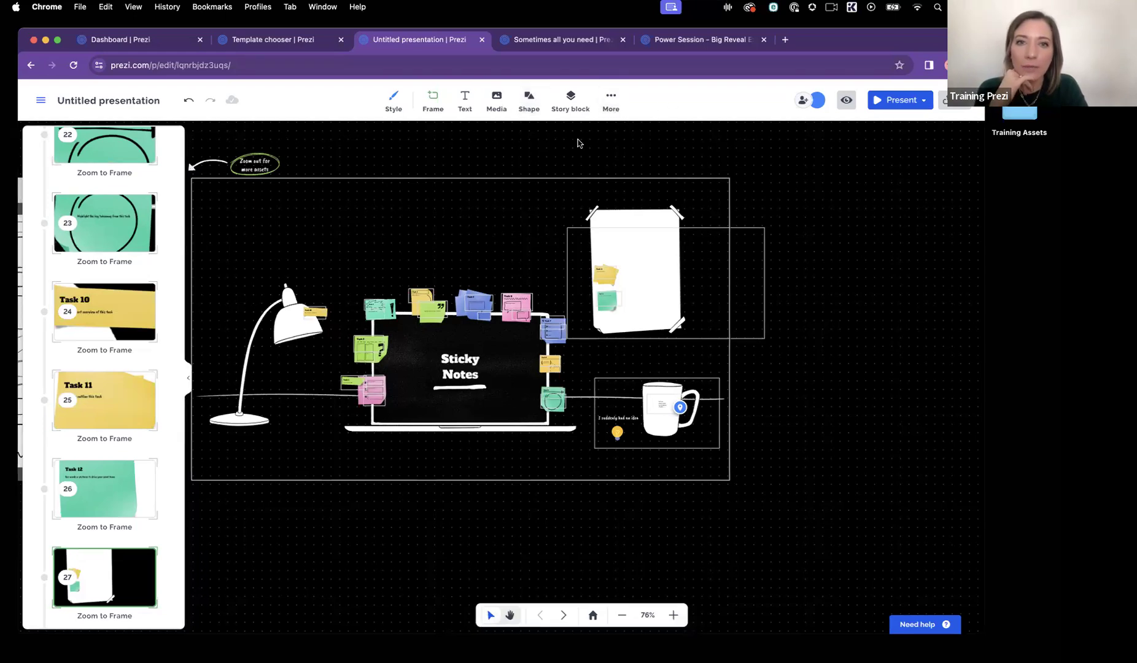
Examine the fade and zoom animations offered for the Sticky Notes title from the overview.
click(611, 98)
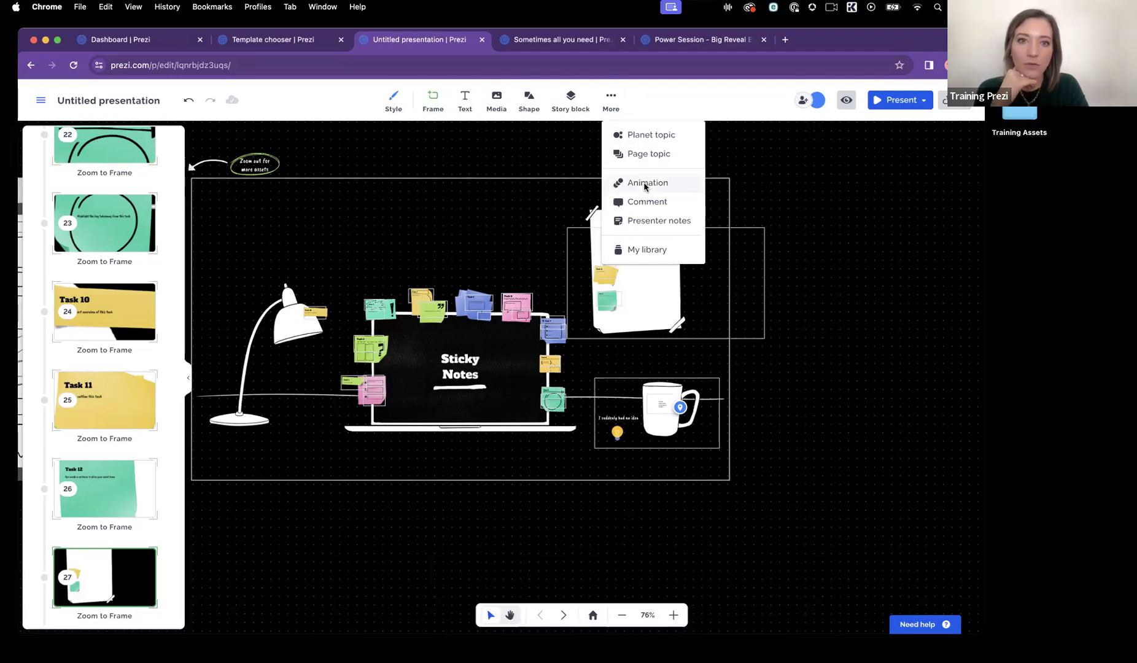
click(646, 184)
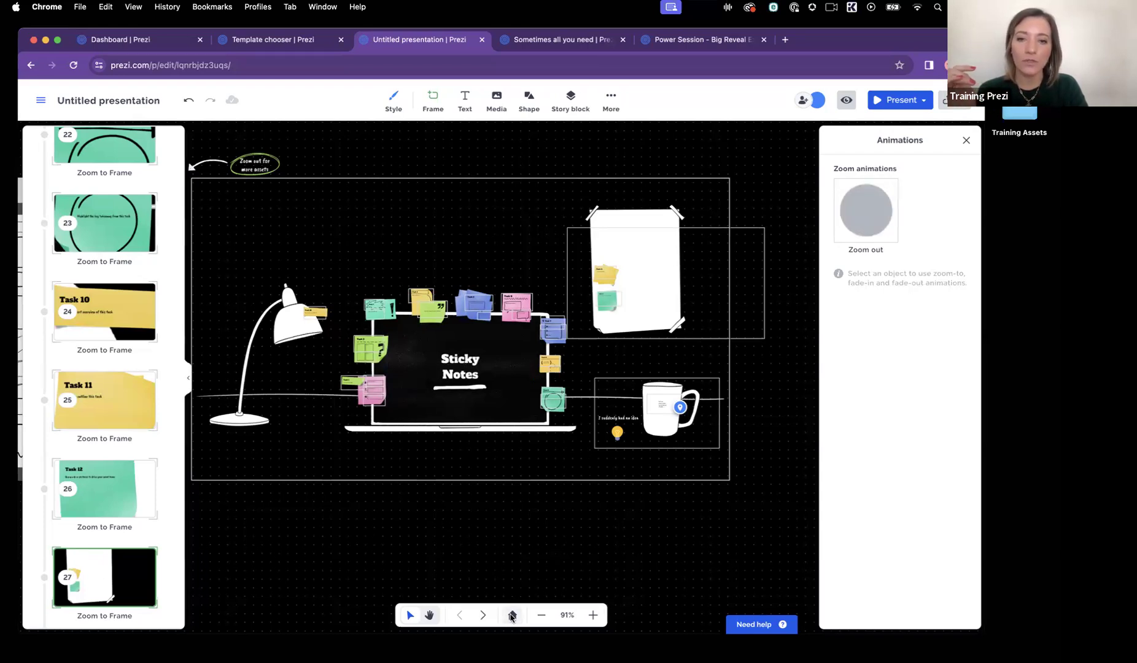
click(511, 616)
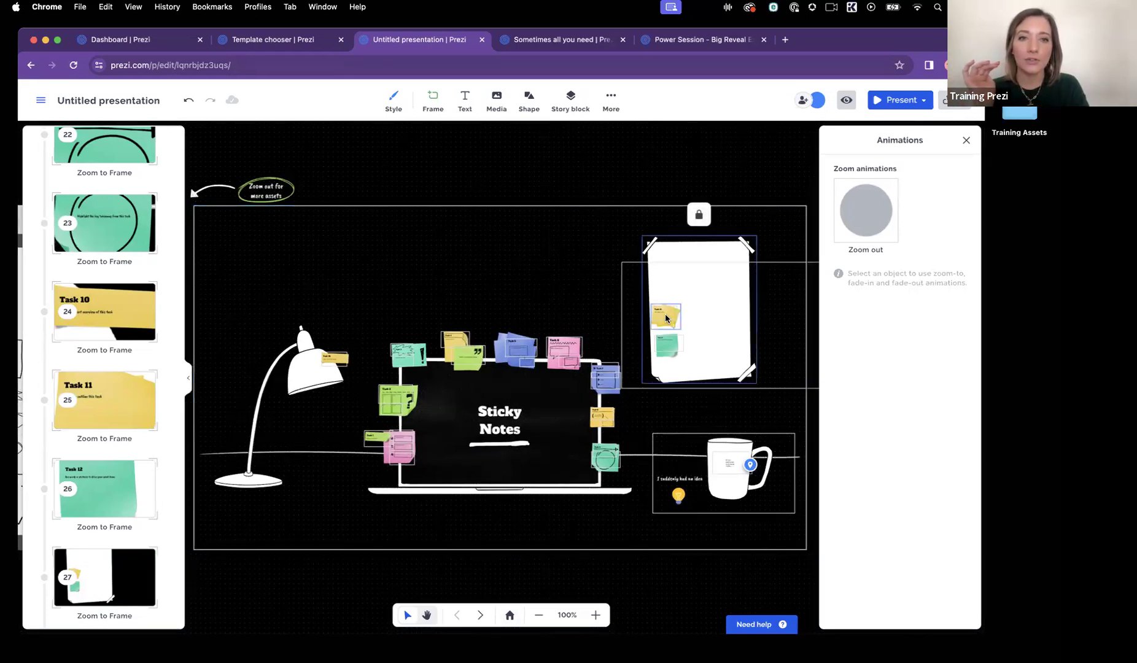
click(500, 420)
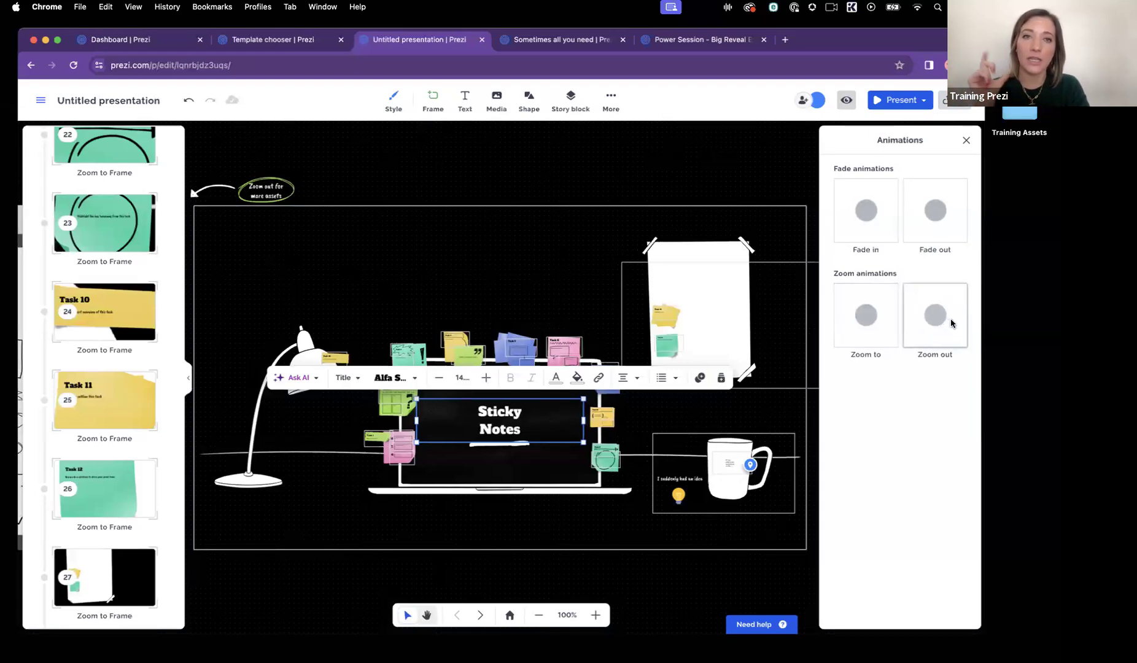
click(966, 140)
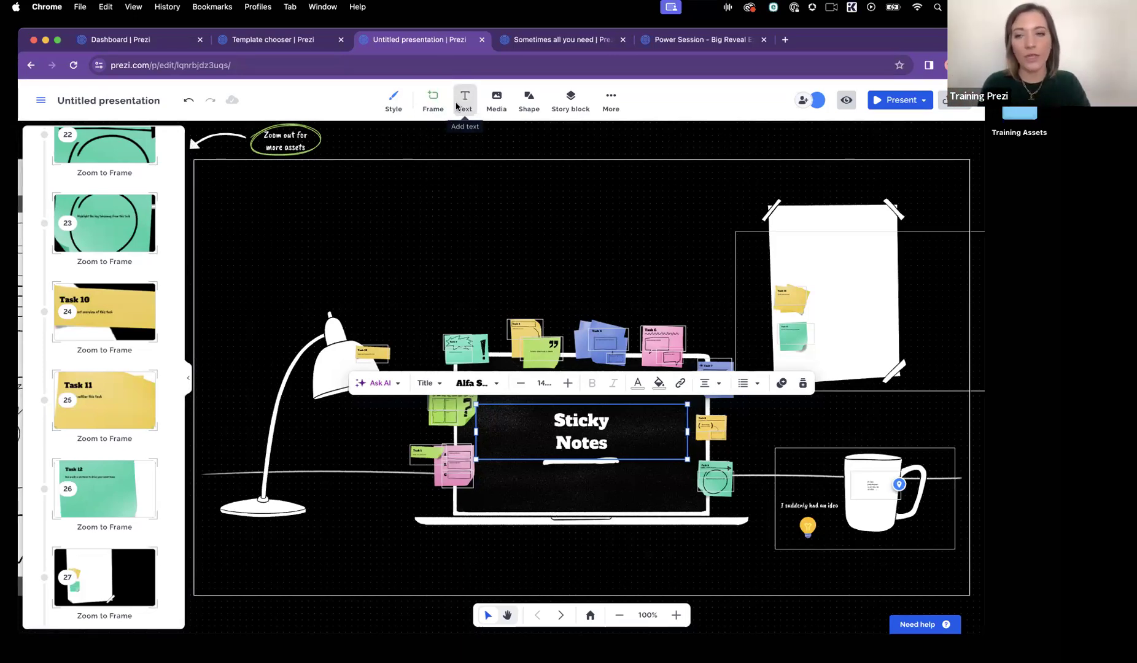
Add a planet topic to the overview and place it above the lamp.
mouse_move(102, 590)
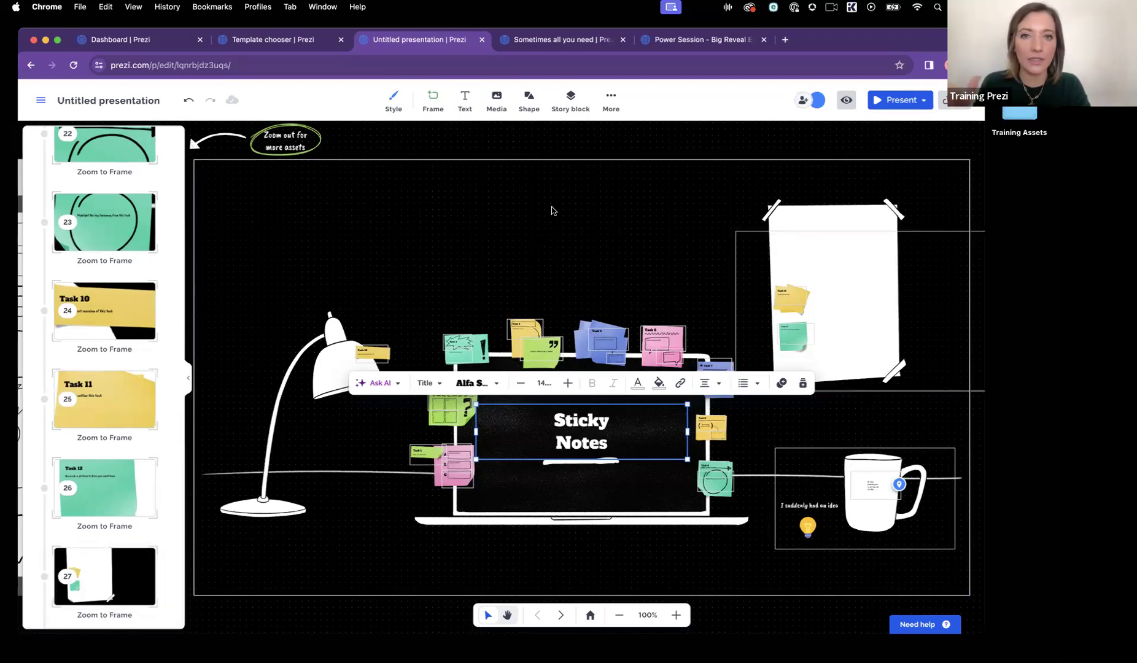
click(611, 105)
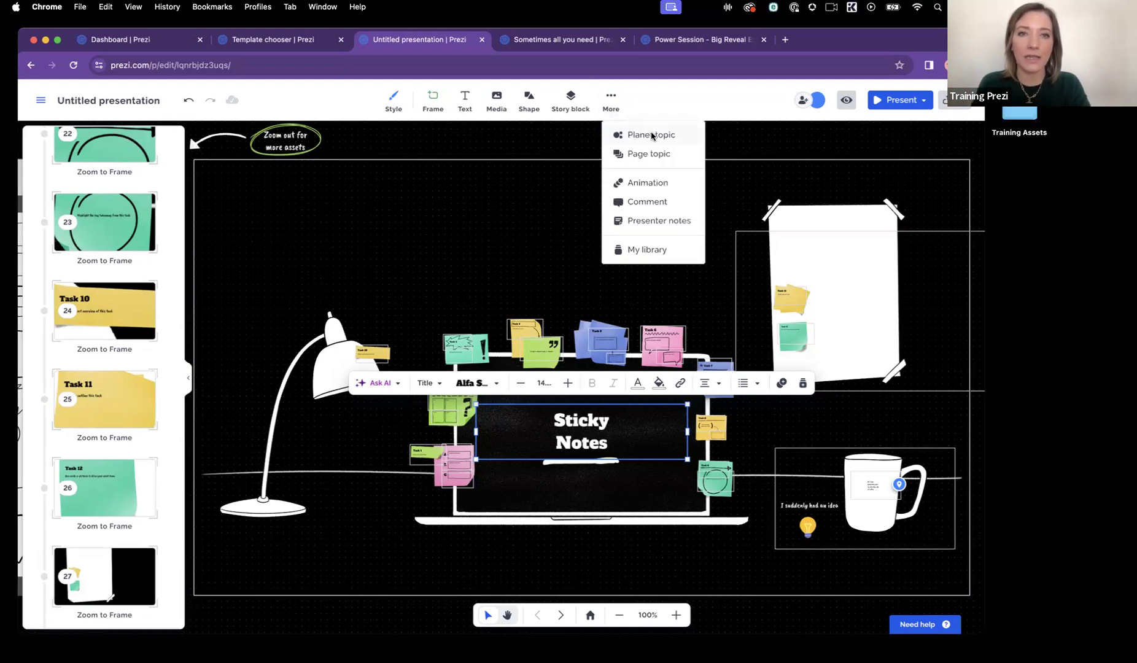
click(652, 135)
drag(642, 154, 261, 278)
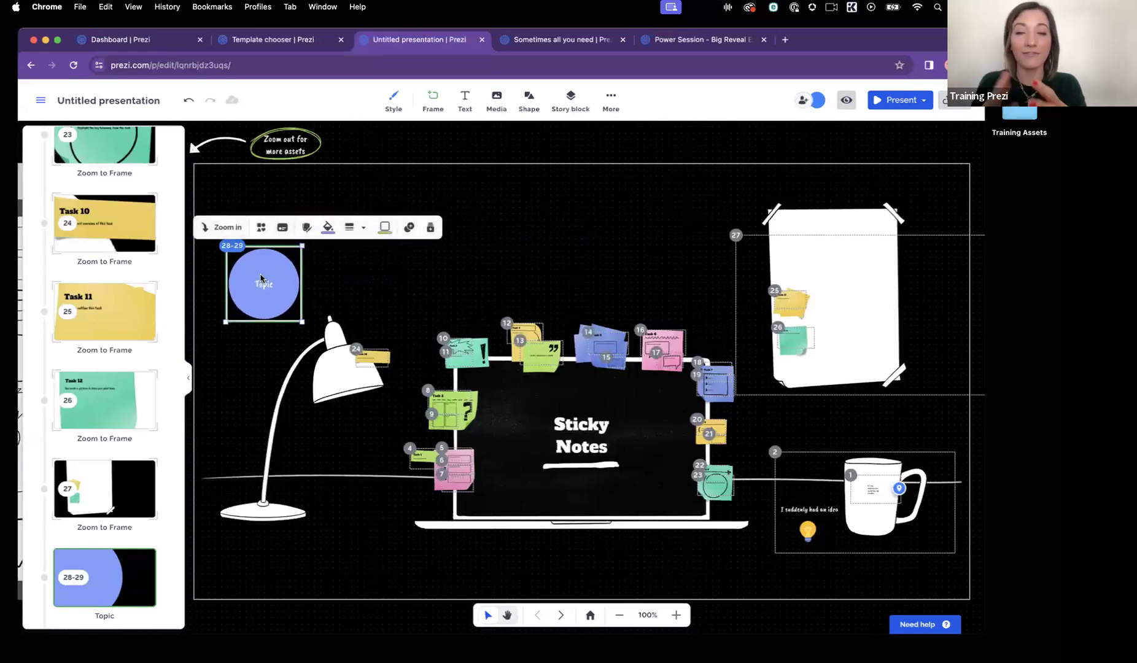
Zoom into the new blue topic, add a planet subtopic, and place it smaller at the circle's lower-right edge.
click(221, 228)
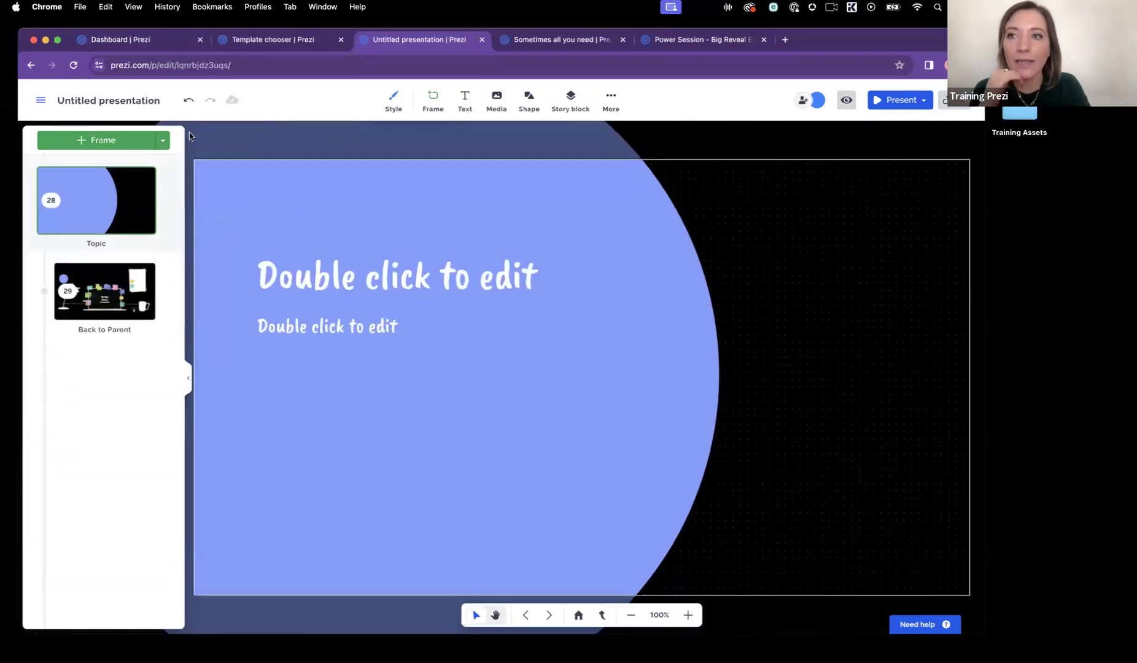
click(163, 140)
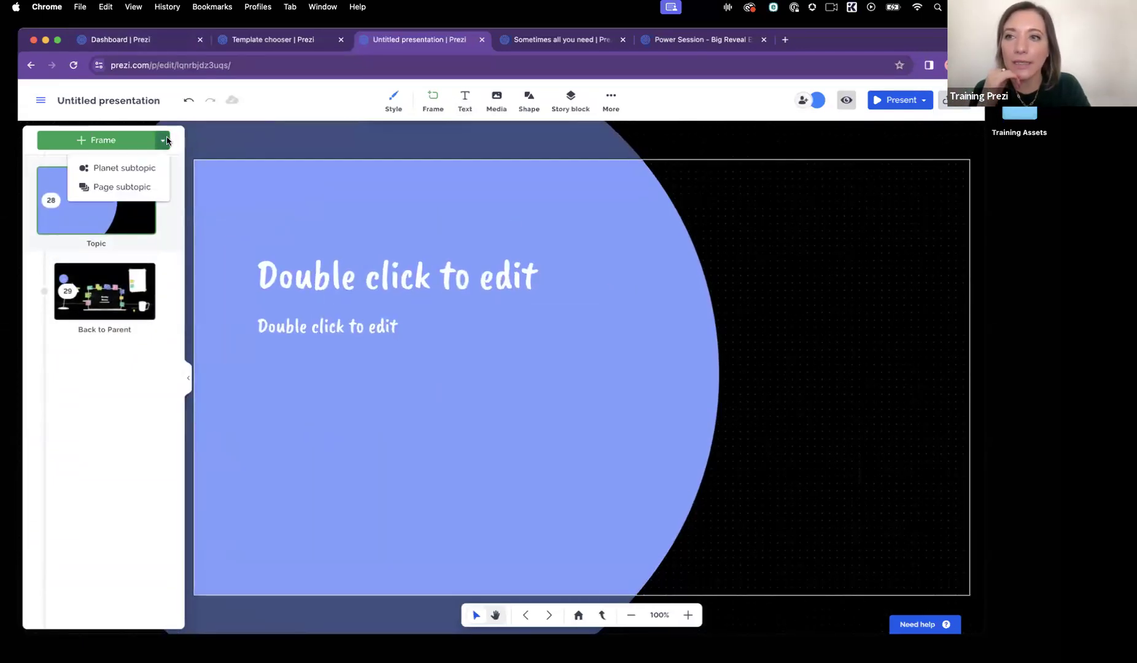
click(123, 168)
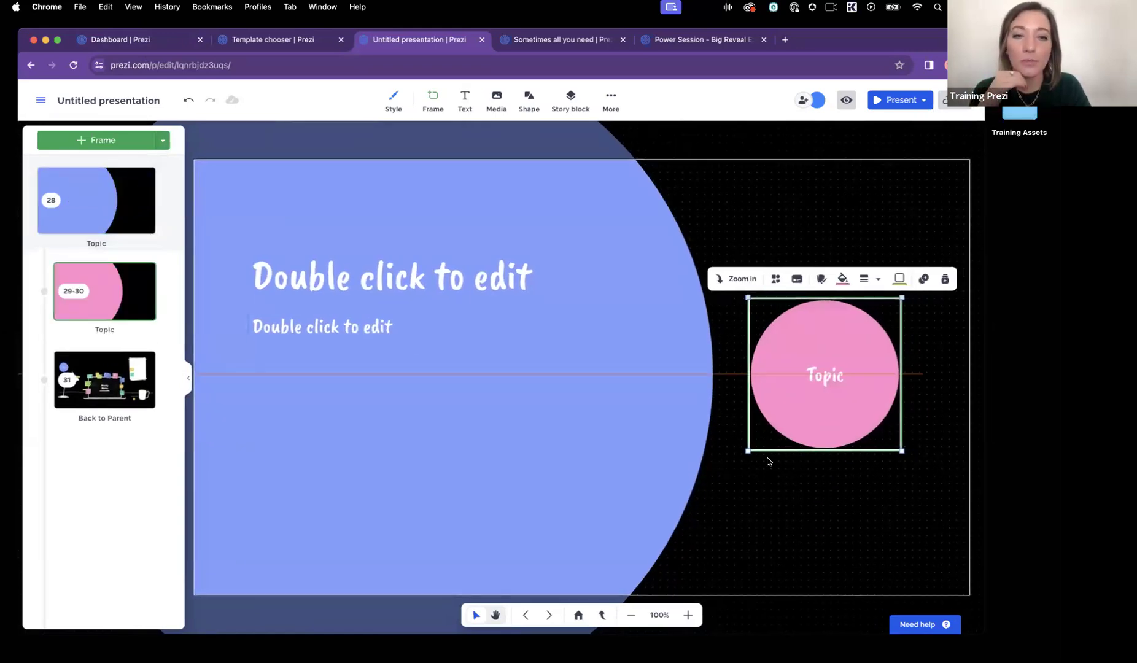
drag(786, 407, 714, 514)
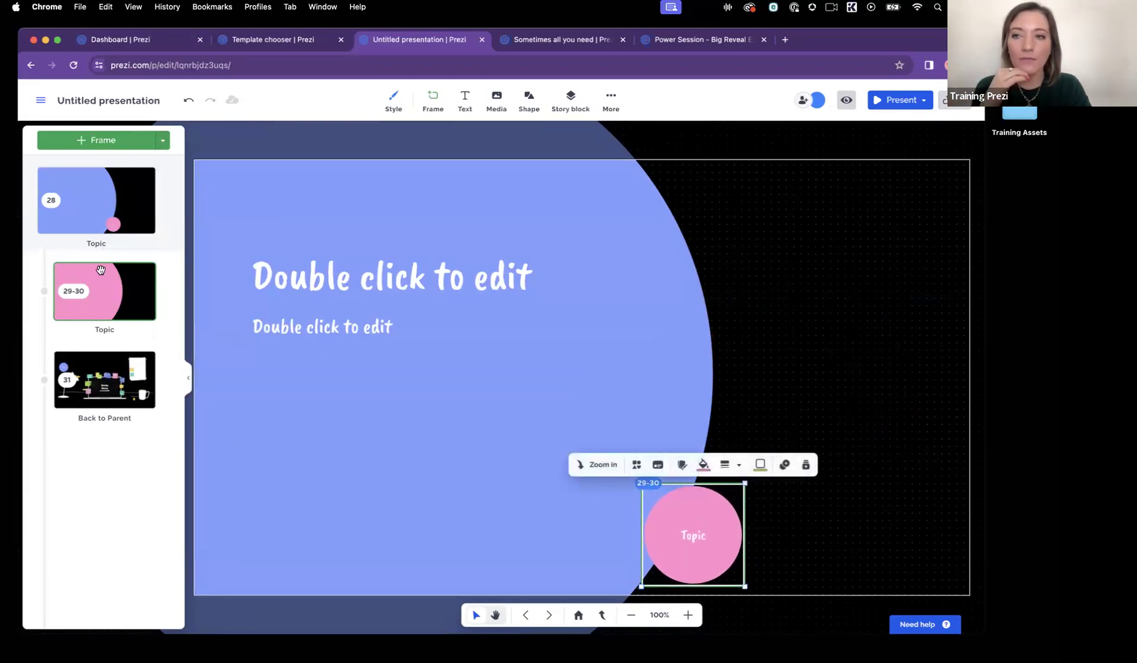
Open the pink subtopic and set it as the presentation's starting point.
click(108, 292)
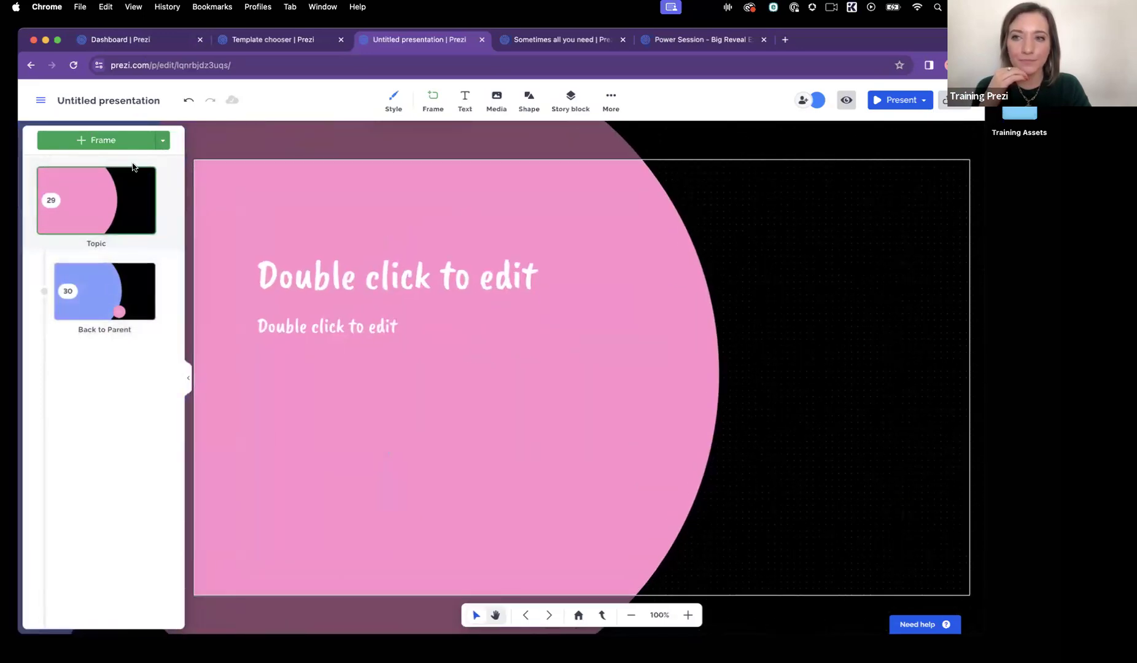
click(143, 180)
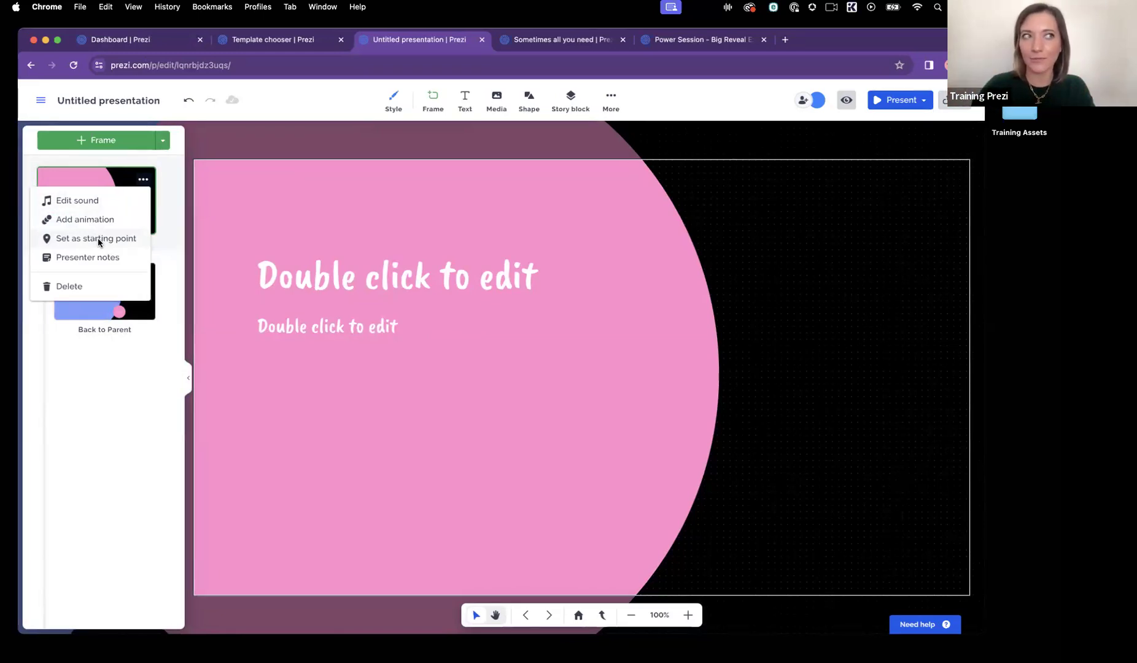
click(97, 239)
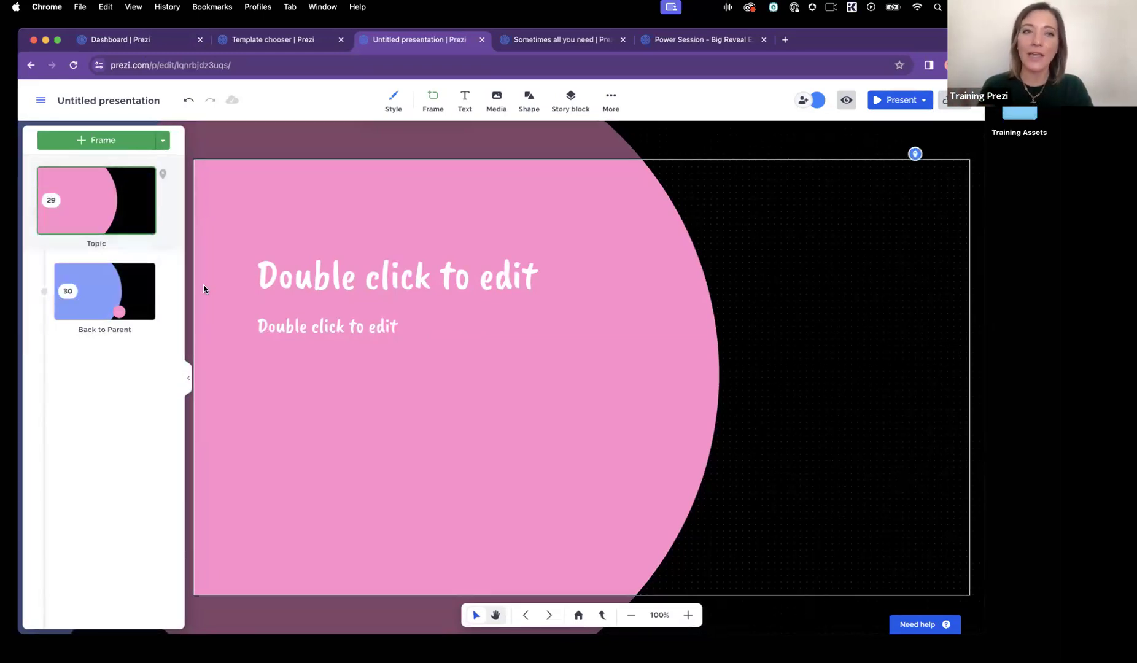
Start presenting from the pink subtopic and advance to zoom out towards its parent topic.
click(887, 106)
click(897, 126)
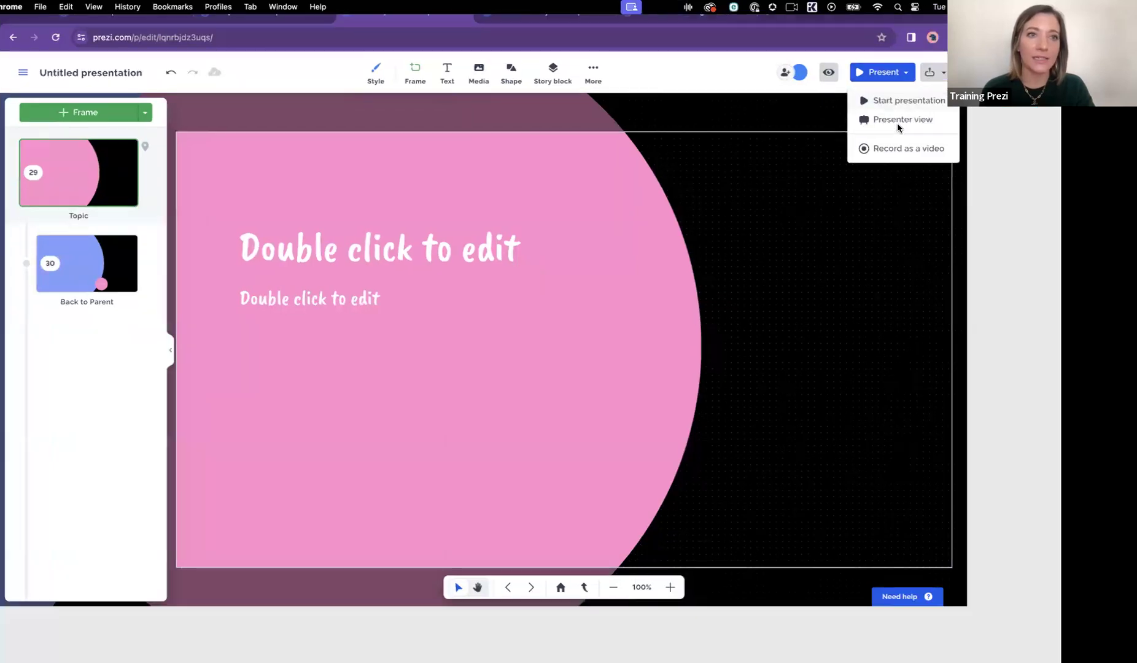
key(Right)
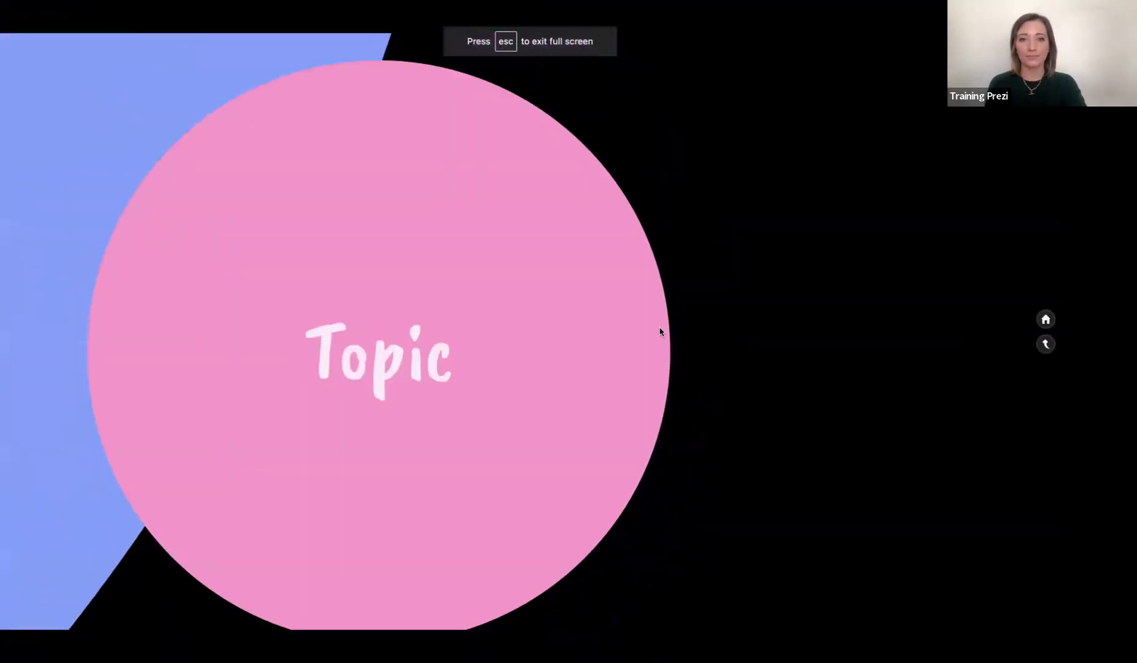